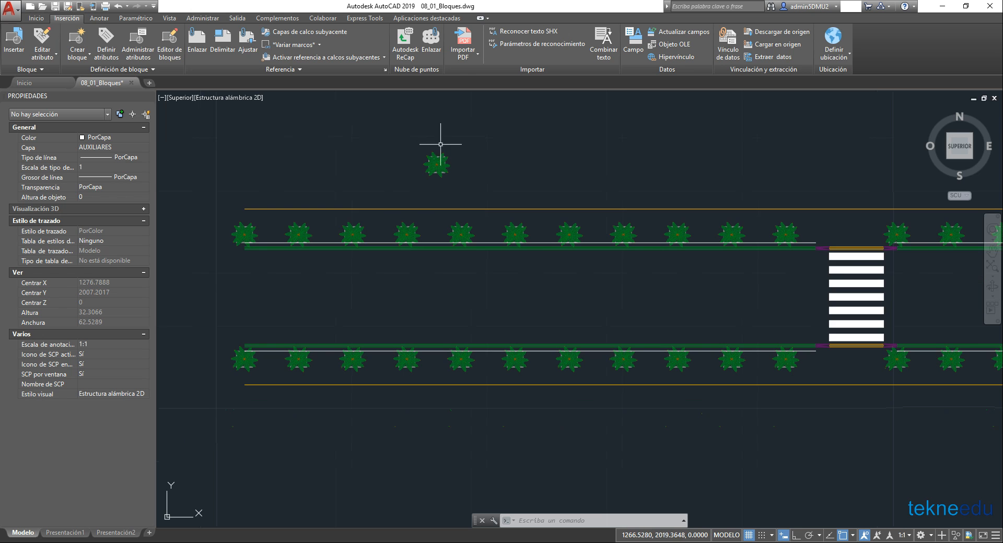
Examine the street plan's tree rows along both sidewalks, from the straight section through the curve to the inclined section
{"action": "scroll", "coordinate": [424, 152], "scroll_direction": "down", "scroll_amount": 5}
{"action": "scroll", "coordinate": [389, 204], "scroll_direction": "down", "scroll_amount": 2}
{"action": "mouse_move", "coordinate": [389, 204]}
{"action": "middle_mouse_down"}
{"action": "mouse_move", "coordinate": [260, 327]}
{"action": "mouse_move", "coordinate": [423, 299]}
{"action": "middle_mouse_up"}
{"action": "scroll", "coordinate": [285, 313], "scroll_direction": "up", "scroll_amount": 4}
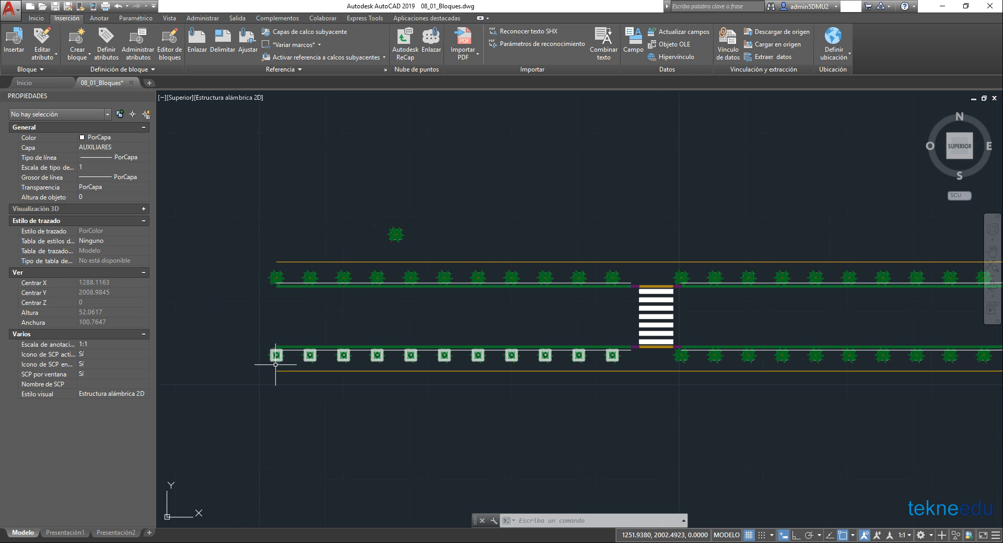
{"action": "middle_click_drag", "start_coordinate": [736, 384], "coordinate": [348, 375]}
{"action": "scroll", "coordinate": [784, 168], "scroll_direction": "down", "scroll_amount": 5}
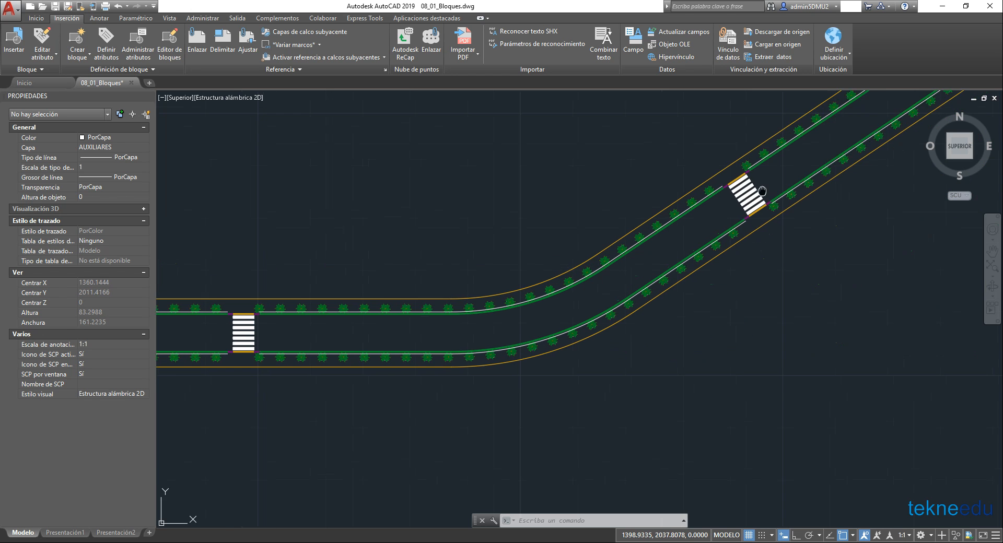
{"action": "scroll", "coordinate": [783, 168], "scroll_direction": "up", "scroll_amount": 4}
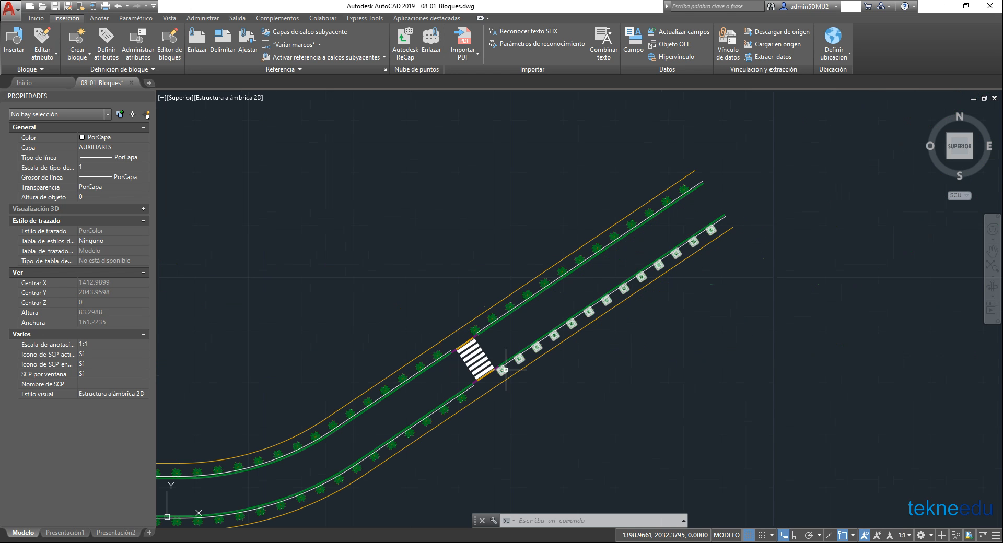
{"action": "scroll", "coordinate": [740, 248], "scroll_direction": "down", "scroll_amount": 2}
{"action": "middle_click_drag", "start_coordinate": [283, 334], "coordinate": [670, 226]}
{"action": "scroll", "coordinate": [634, 247], "scroll_direction": "up", "scroll_amount": 4}
{"action": "scroll", "coordinate": [398, 315], "scroll_direction": "up", "scroll_amount": 2}
{"action": "middle_click_drag", "start_coordinate": [398, 315], "coordinate": [385, 246]}
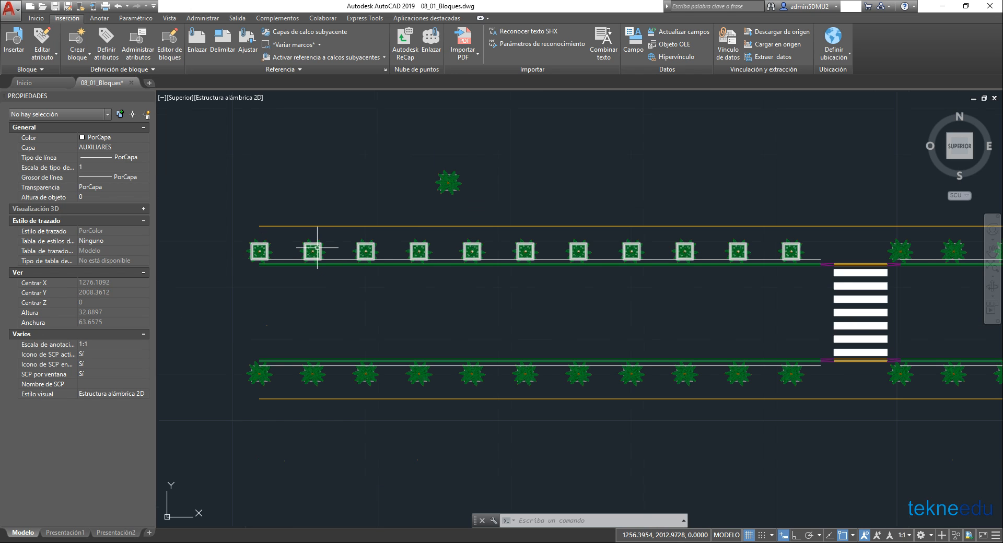
Inspect the properties of the path array of trees on the upper sidewalk before the first crosswalk
{"action": "left_click", "coordinate": [317, 248]}
{"action": "key", "text": "Escape"}
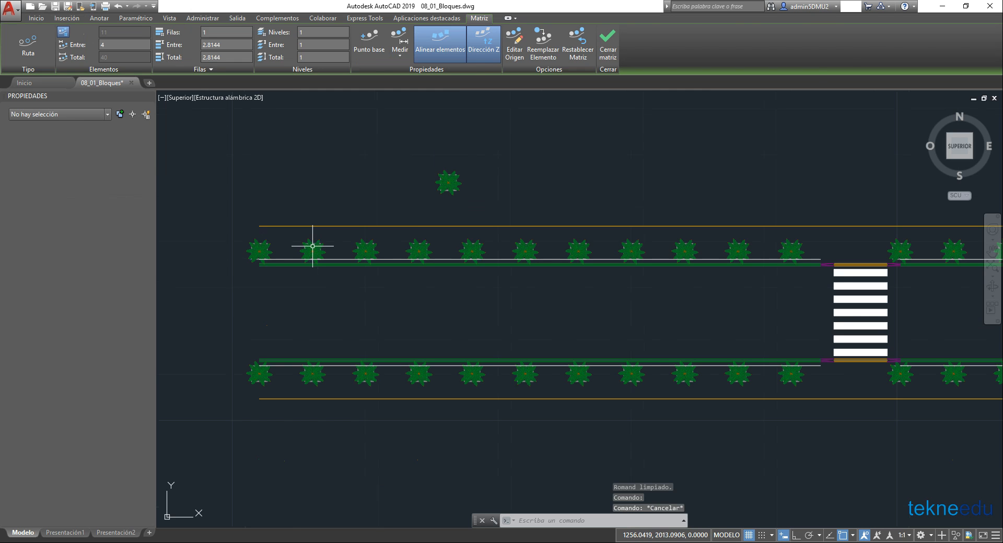
{"action": "left_click", "coordinate": [267, 246]}
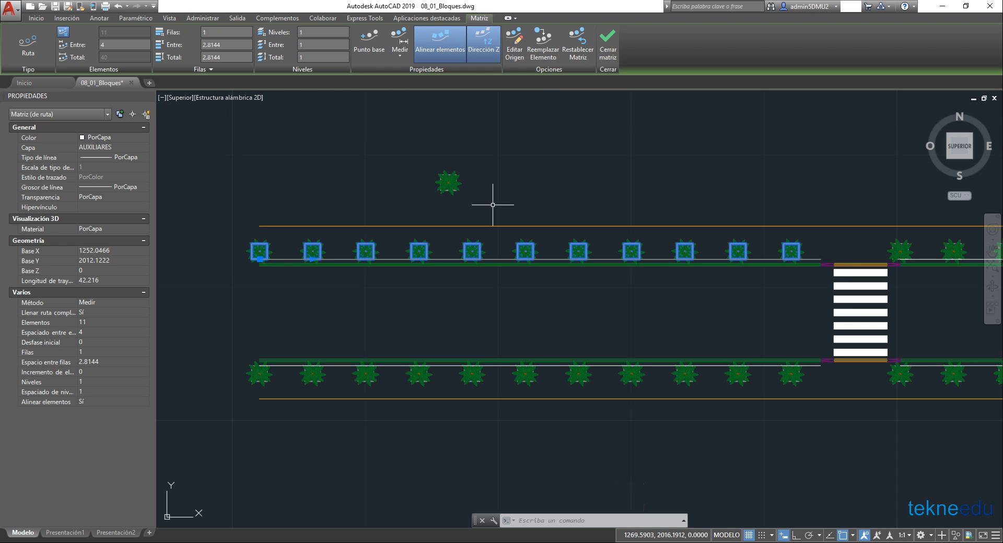
{"action": "key", "text": "Escape"}
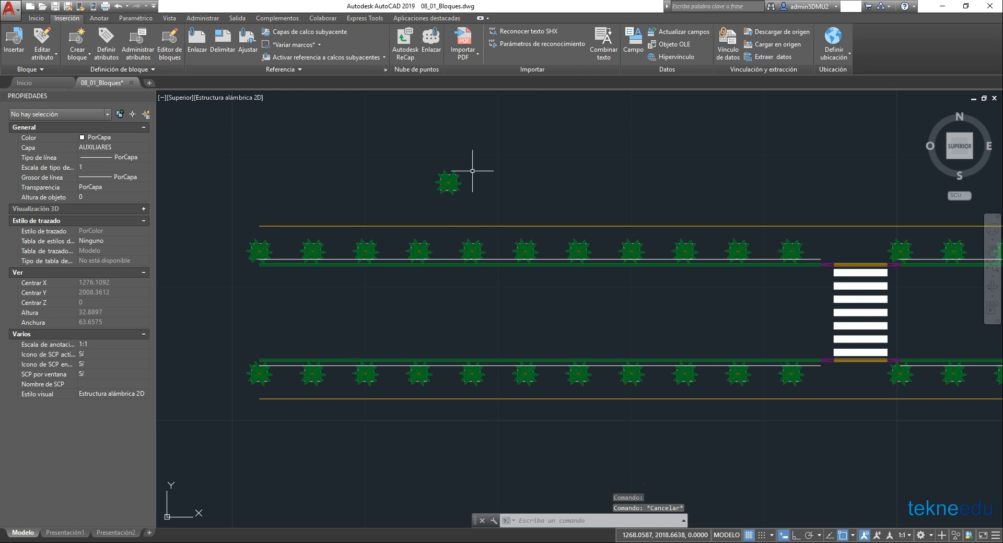
Examine the whole street layout, the tree rows at its start and the separate tree symbol above the upper sidewalk
{"action": "scroll", "coordinate": [336, 252], "scroll_direction": "down", "scroll_amount": 6}
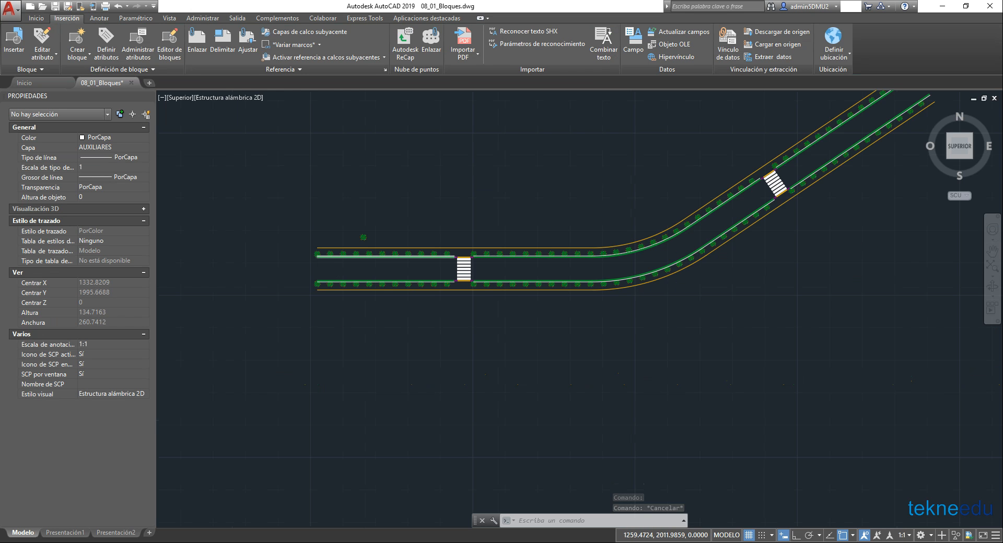
{"action": "scroll", "coordinate": [265, 298], "scroll_direction": "down", "scroll_amount": 2}
{"action": "scroll", "coordinate": [394, 217], "scroll_direction": "down", "scroll_amount": 2}
{"action": "scroll", "coordinate": [393, 215], "scroll_direction": "up", "scroll_amount": 2}
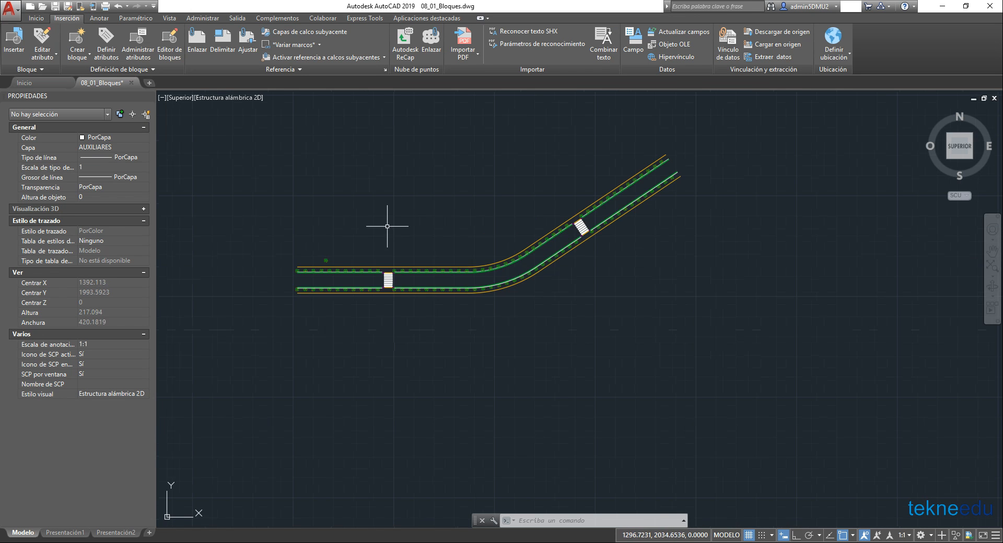
{"action": "scroll", "coordinate": [388, 223], "scroll_direction": "up", "scroll_amount": 2}
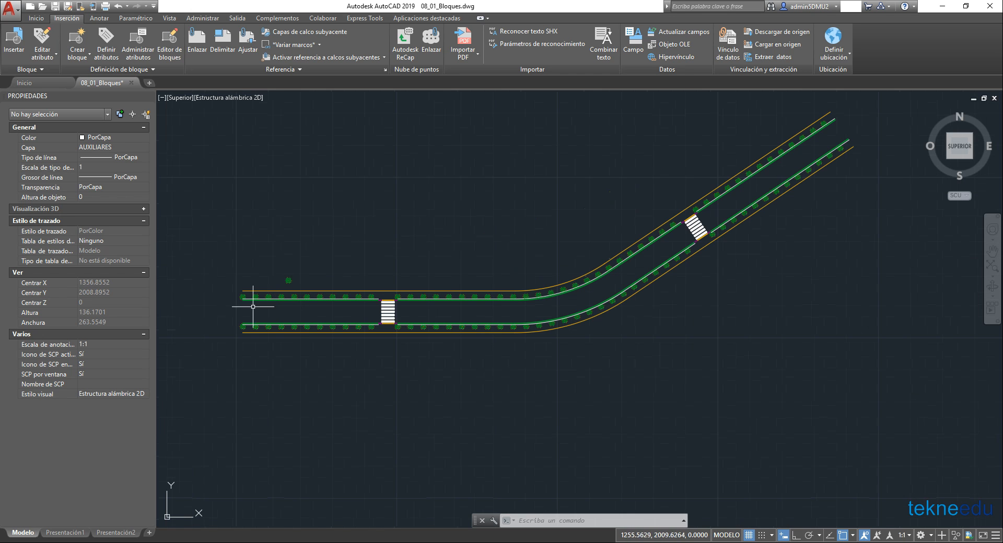
{"action": "scroll", "coordinate": [243, 303], "scroll_direction": "up", "scroll_amount": 2}
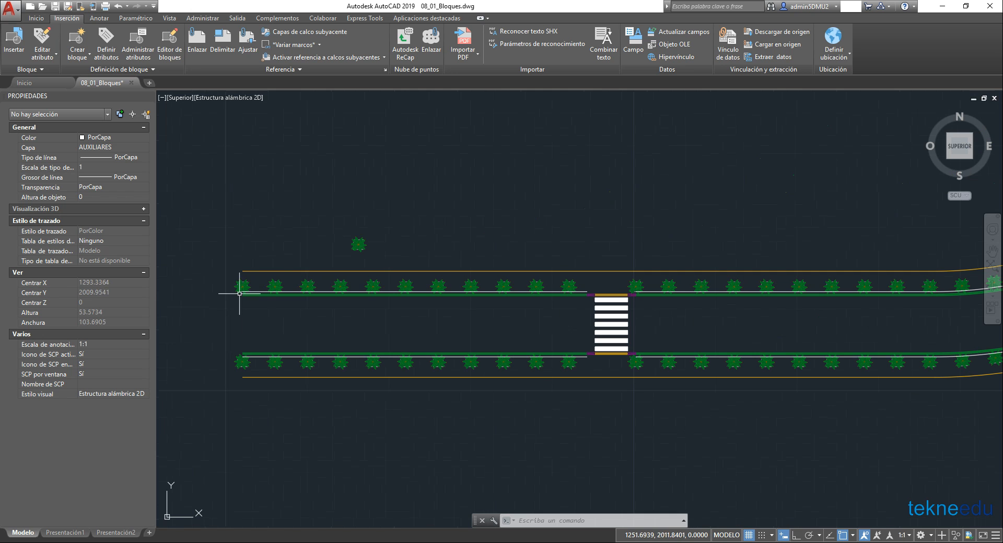
{"action": "scroll", "coordinate": [243, 286], "scroll_direction": "up", "scroll_amount": 2}
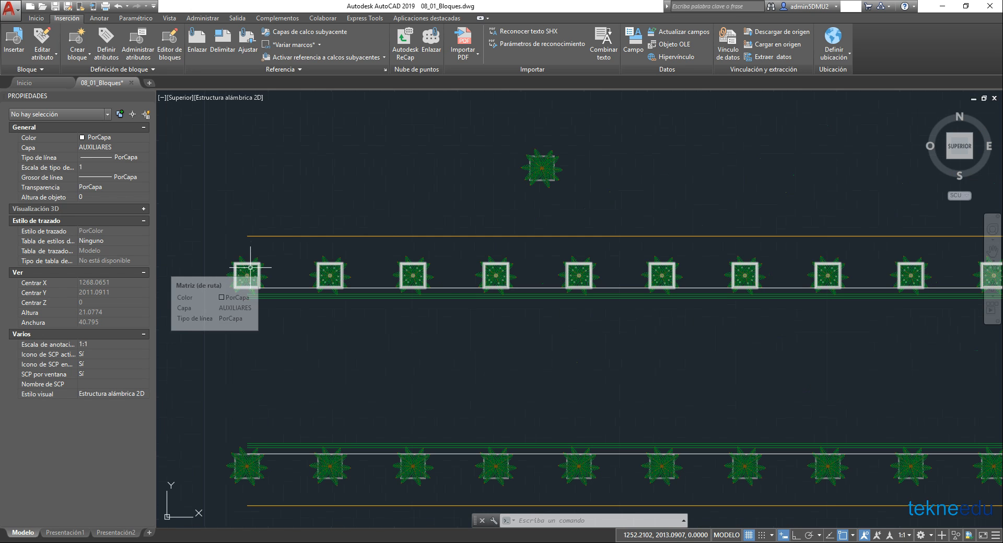
{"action": "middle_click_drag", "start_coordinate": [272, 204], "coordinate": [270, 164]}
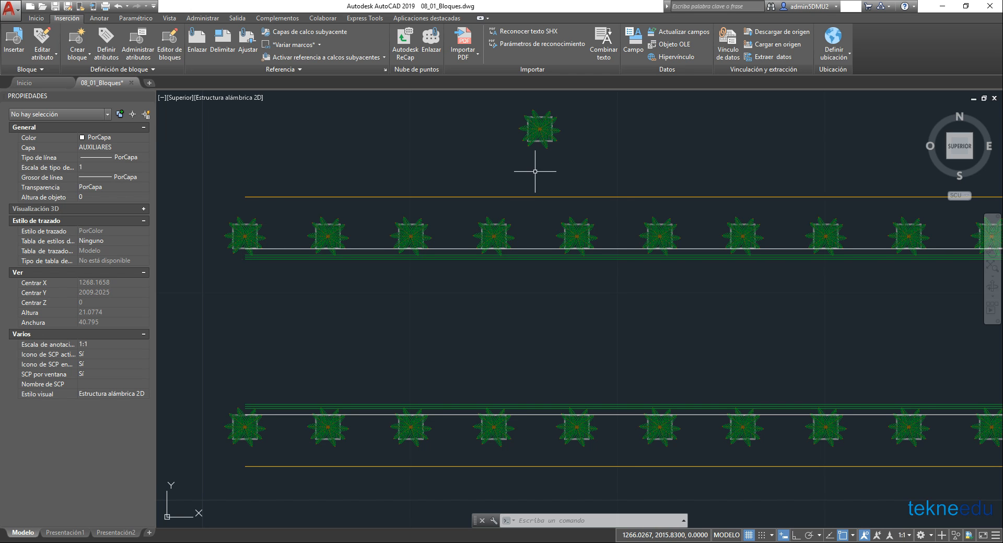
{"action": "middle_click_drag", "start_coordinate": [530, 172], "coordinate": [496, 191]}
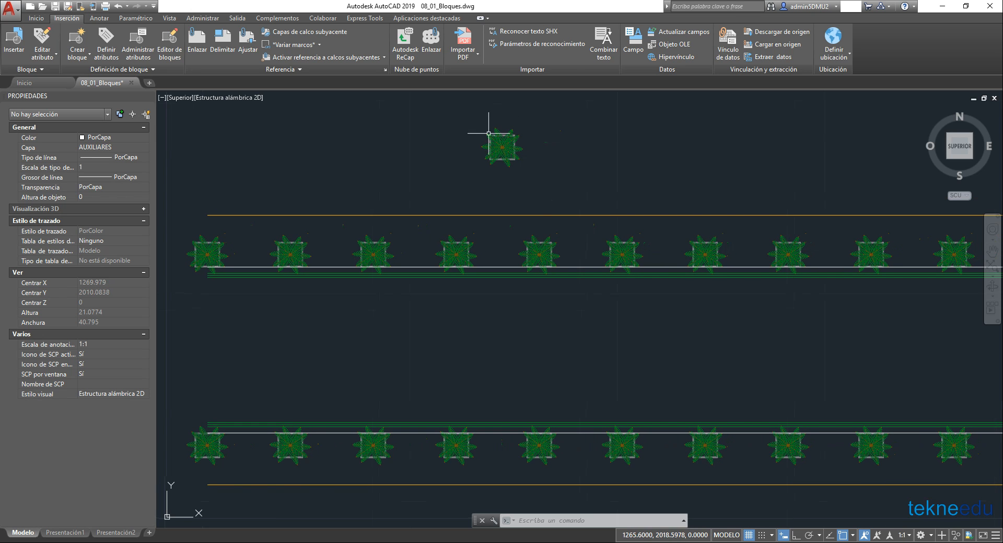
{"action": "scroll", "coordinate": [512, 132], "scroll_direction": "up", "scroll_amount": 8}
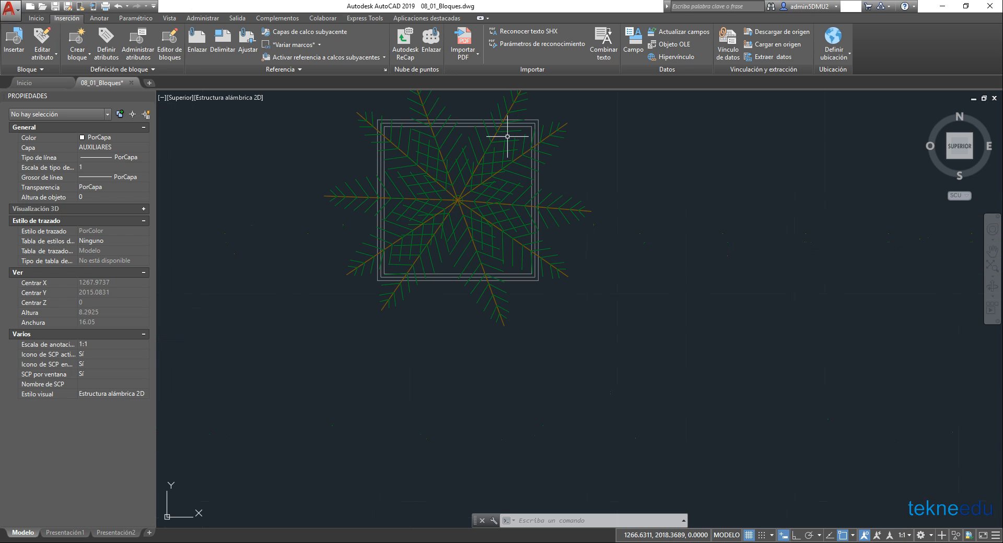
{"action": "middle_click_drag", "start_coordinate": [510, 128], "coordinate": [509, 194]}
{"action": "scroll", "coordinate": [509, 194], "scroll_direction": "down", "scroll_amount": 2}
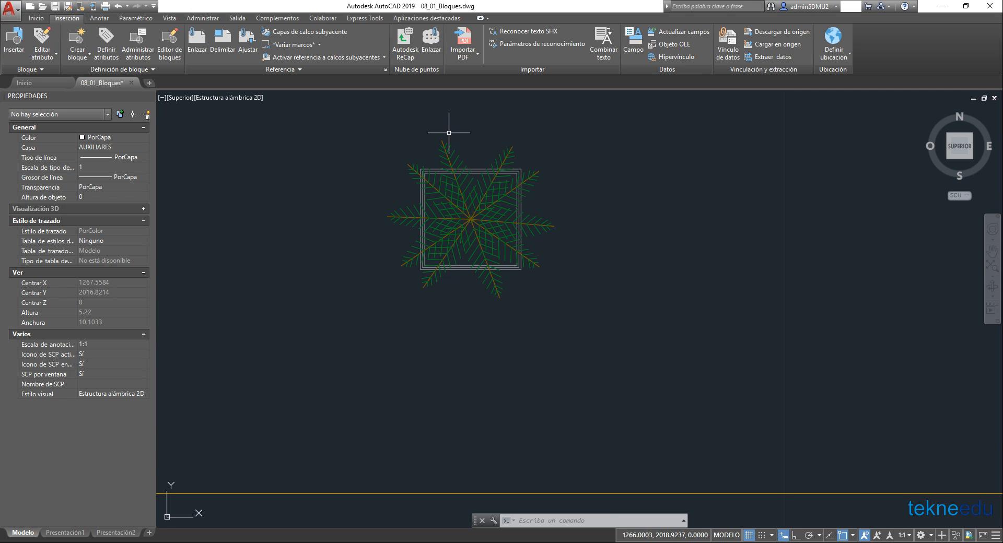
{"action": "scroll", "coordinate": [448, 133], "scroll_direction": "down", "scroll_amount": 5}
{"action": "mouse_move", "coordinate": [412, 218]}
{"action": "middle_mouse_down"}
{"action": "mouse_move", "coordinate": [520, 214]}
{"action": "mouse_move", "coordinate": [498, 190]}
{"action": "middle_mouse_up"}
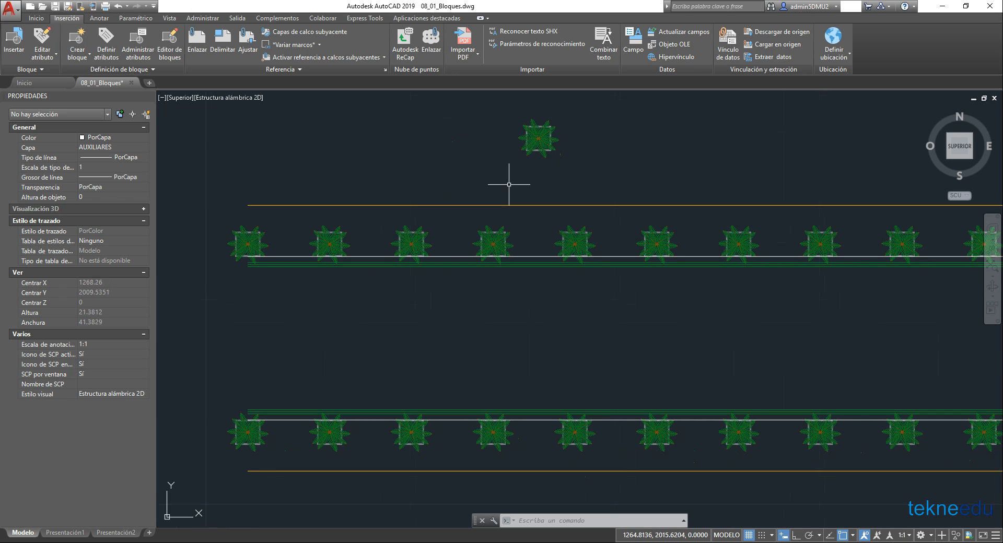
Check the layers of a branch, a leaf and the outer planter border in the separate tree symbol
{"action": "left_click", "coordinate": [36, 19]}
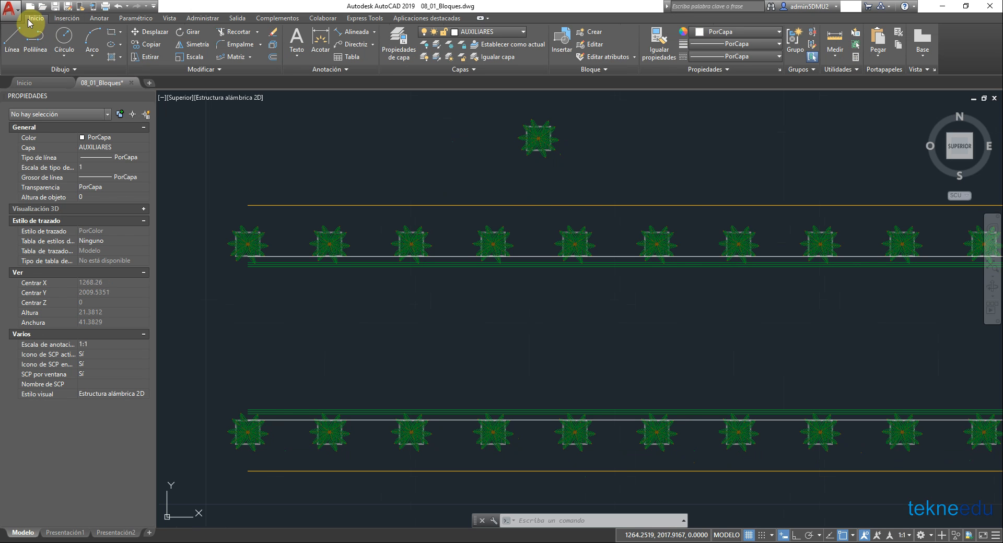
{"action": "scroll", "coordinate": [541, 131], "scroll_direction": "up", "scroll_amount": 10}
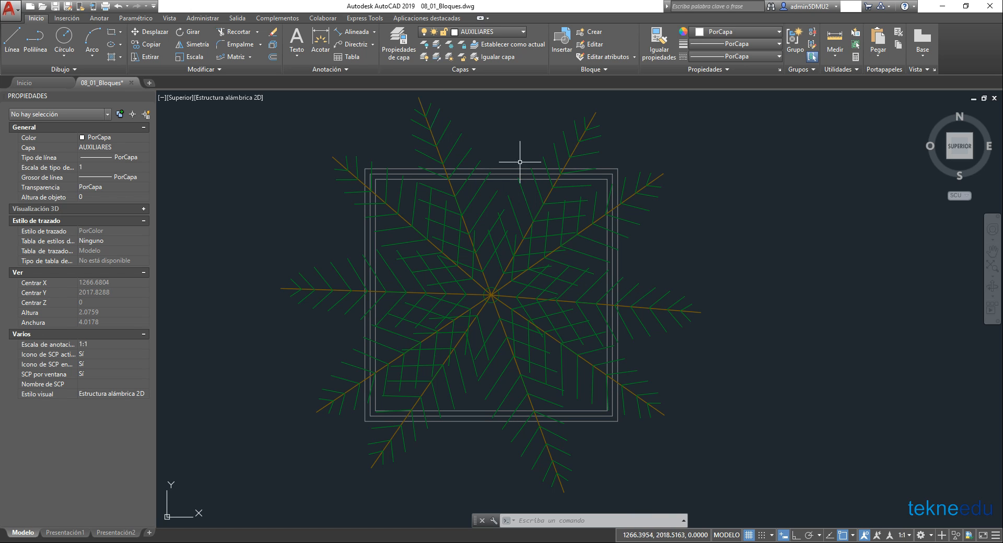
{"action": "left_click", "coordinate": [592, 117]}
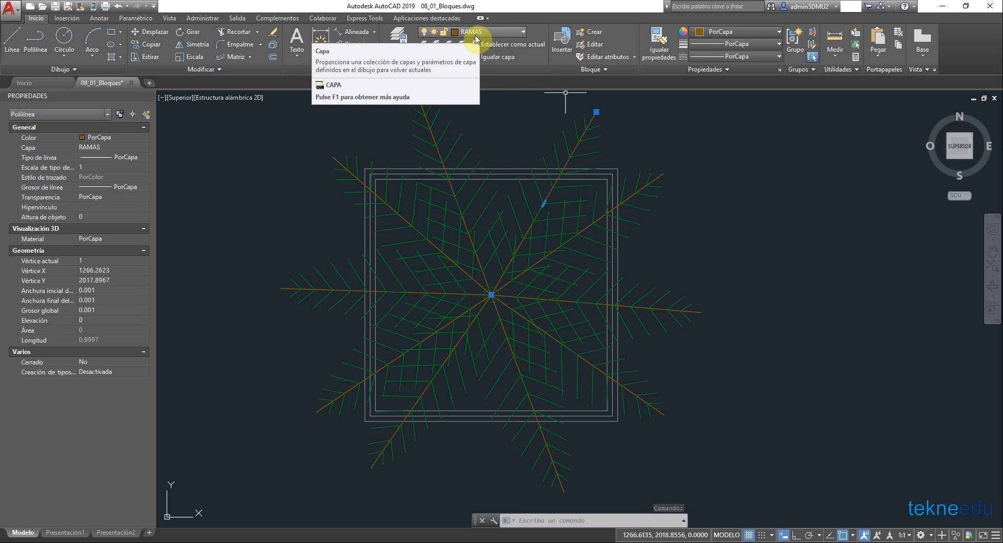
{"action": "key", "text": "Escape"}
{"action": "left_click", "coordinate": [596, 155]}
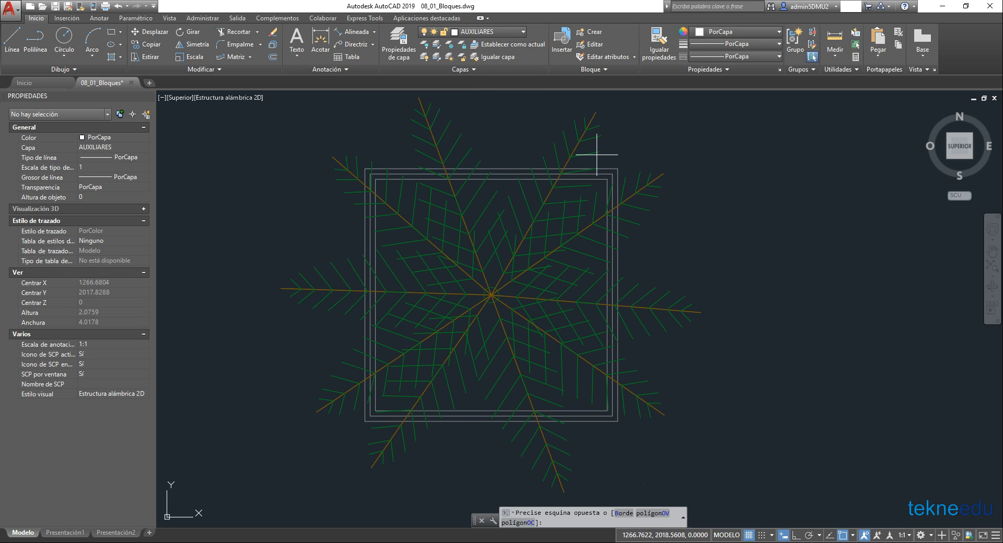
{"action": "left_click", "coordinate": [593, 163]}
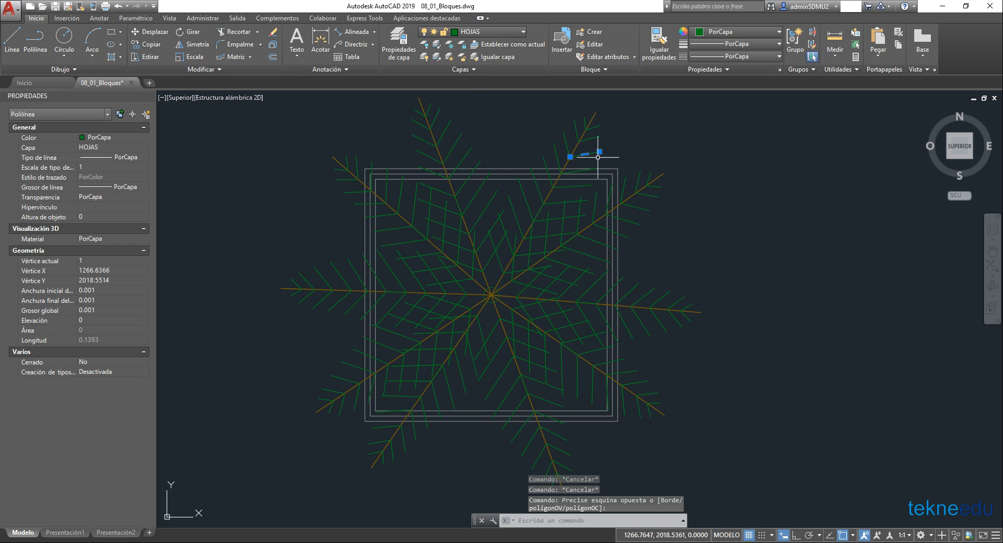
{"action": "key", "text": "Escape"}
{"action": "left_click", "coordinate": [517, 169]}
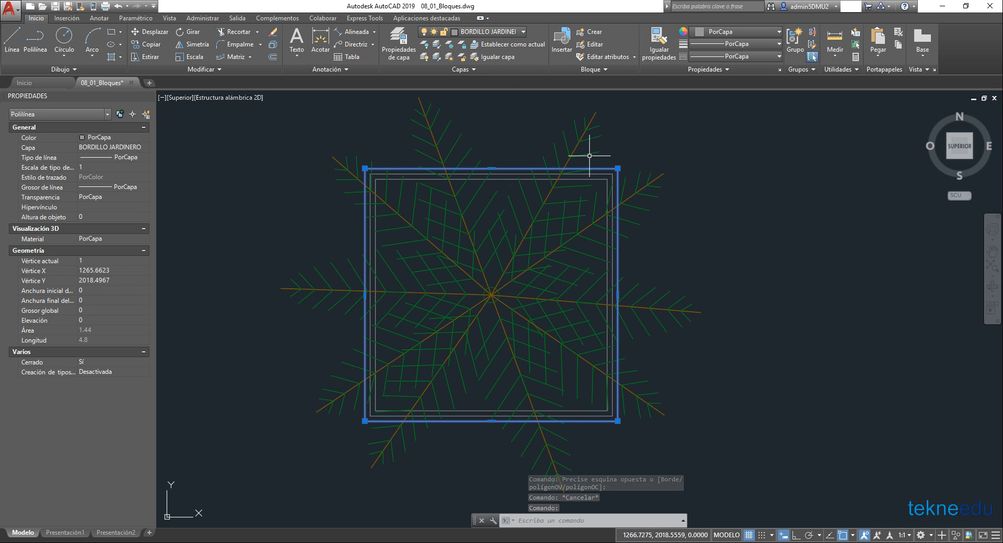
{"action": "key", "text": "Escape"}
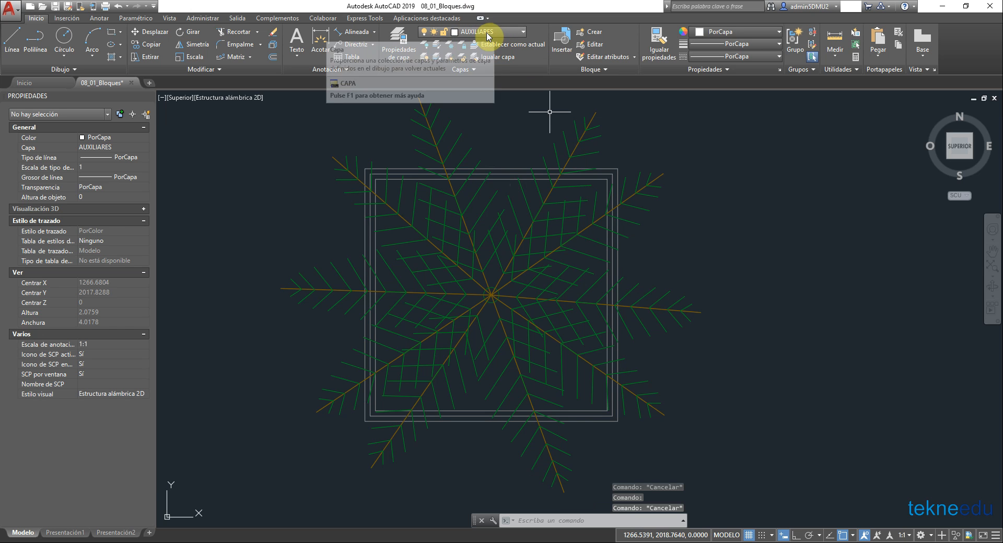
Inspect the layer and properties of the path polyline running below the upper row of trees
{"action": "scroll", "coordinate": [503, 191], "scroll_direction": "down", "scroll_amount": 4}
{"action": "middle_click_drag", "start_coordinate": [510, 365], "coordinate": [645, 206]}
{"action": "scroll", "coordinate": [644, 206], "scroll_direction": "down", "scroll_amount": 1}
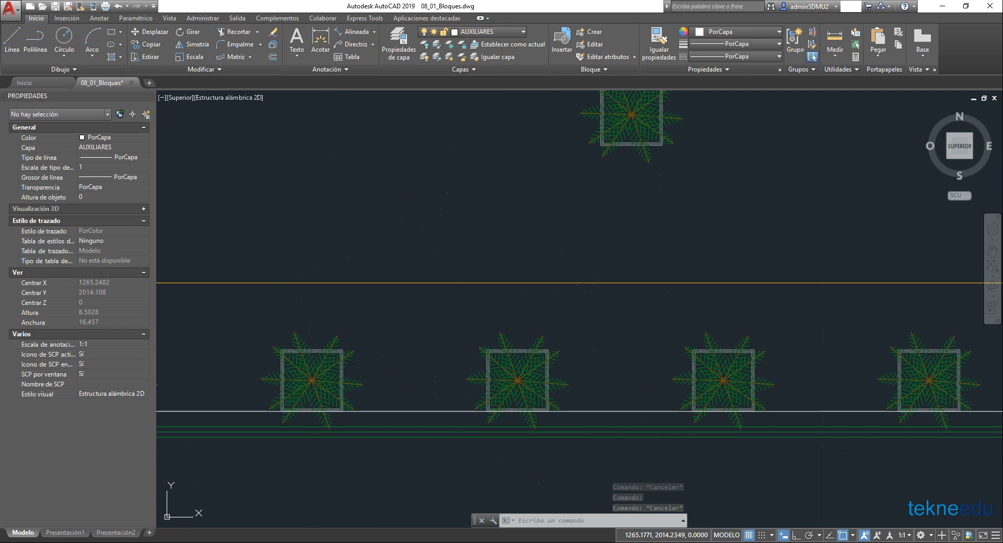
{"action": "middle_click_drag", "start_coordinate": [724, 352], "coordinate": [664, 224]}
{"action": "left_click", "coordinate": [337, 287]}
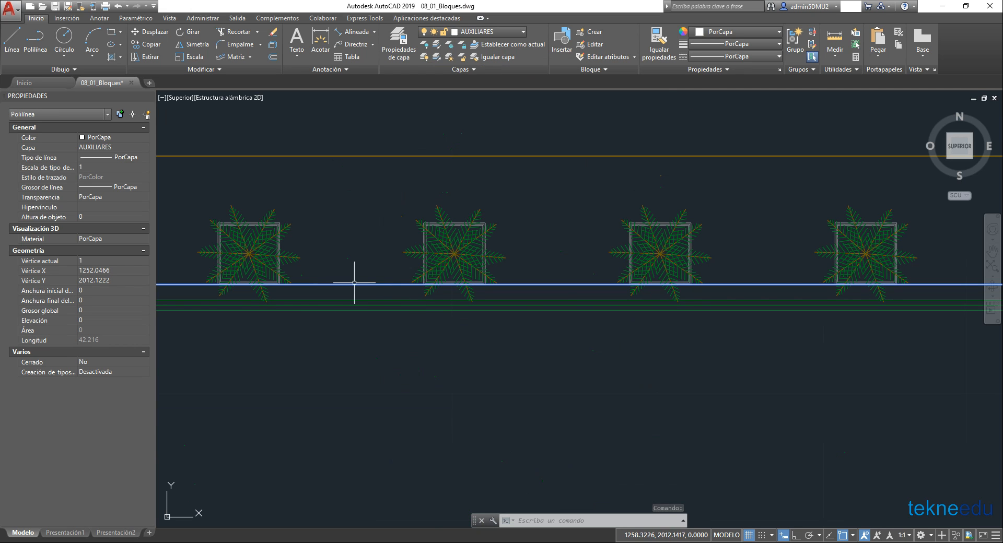
{"action": "key", "text": "Escape"}
{"action": "key", "text": "Escape"}
Create a new layer named ÁRBOLES in the layer manager, based on the RAMAS layer
{"action": "scroll", "coordinate": [457, 218], "scroll_direction": "down", "scroll_amount": 3}
{"action": "middle_click_drag", "start_coordinate": [450, 194], "coordinate": [426, 154]}
{"action": "type", "text": "CA"}
{"action": "key", "text": "Return"}
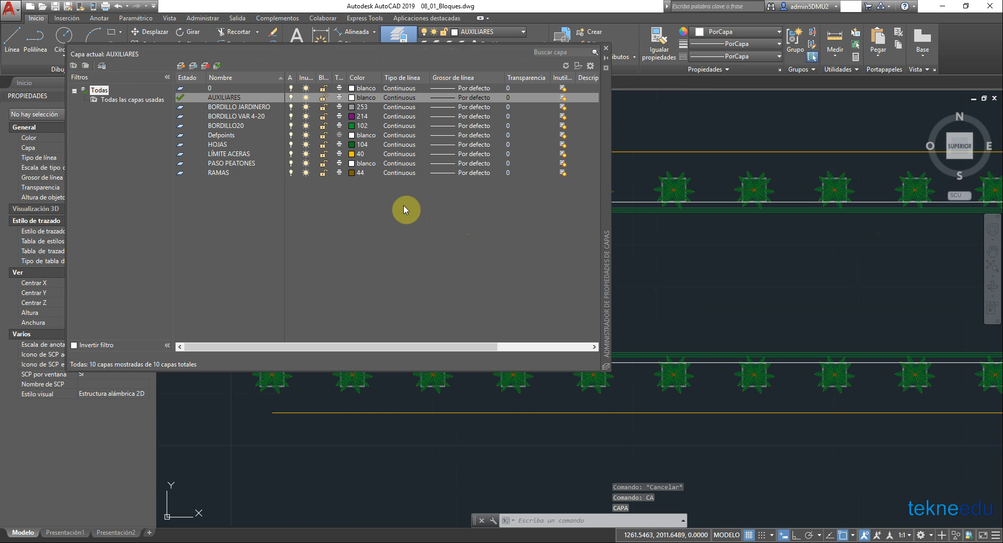
{"action": "left_click", "coordinate": [226, 107]}
{"action": "left_click", "coordinate": [224, 147]}
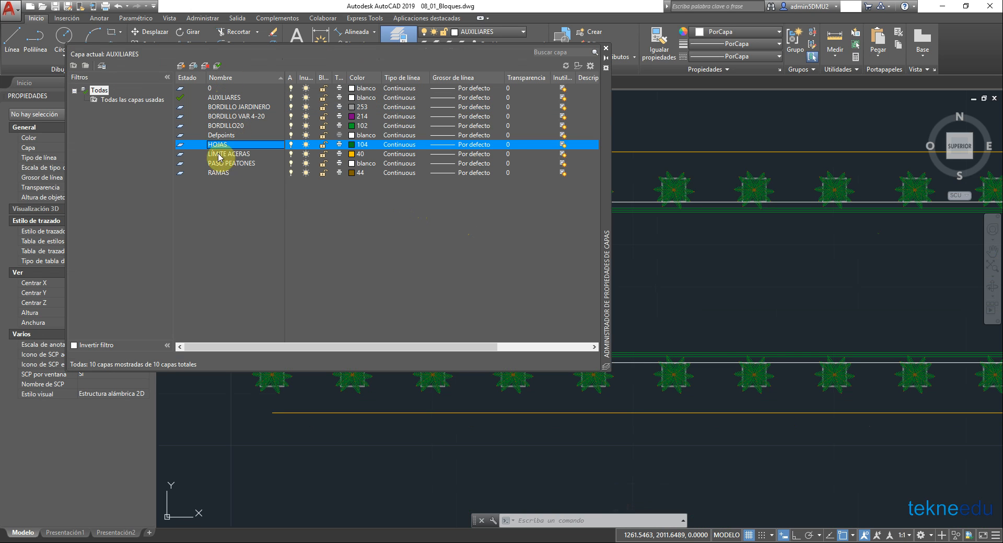
{"action": "left_click", "coordinate": [219, 174]}
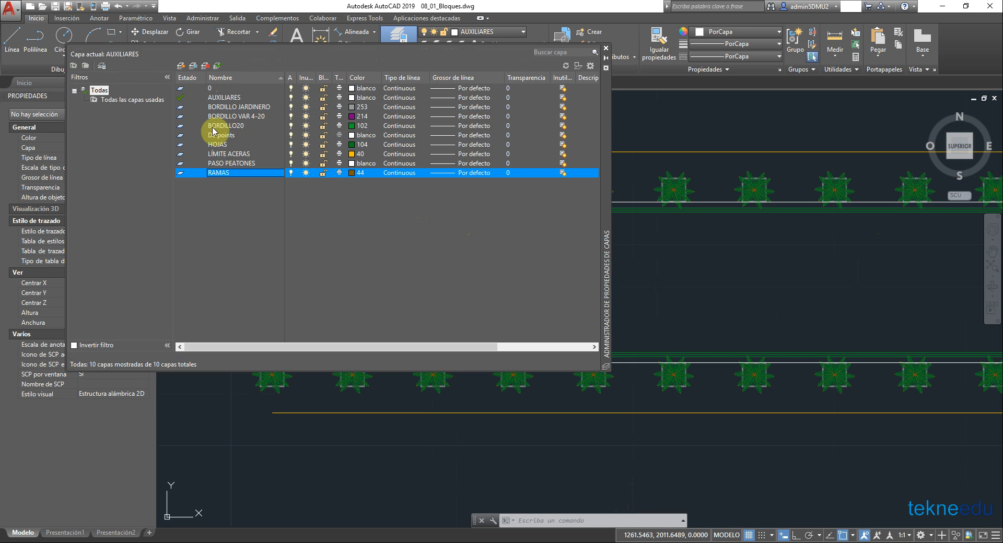
{"action": "right_click", "coordinate": [232, 225]}
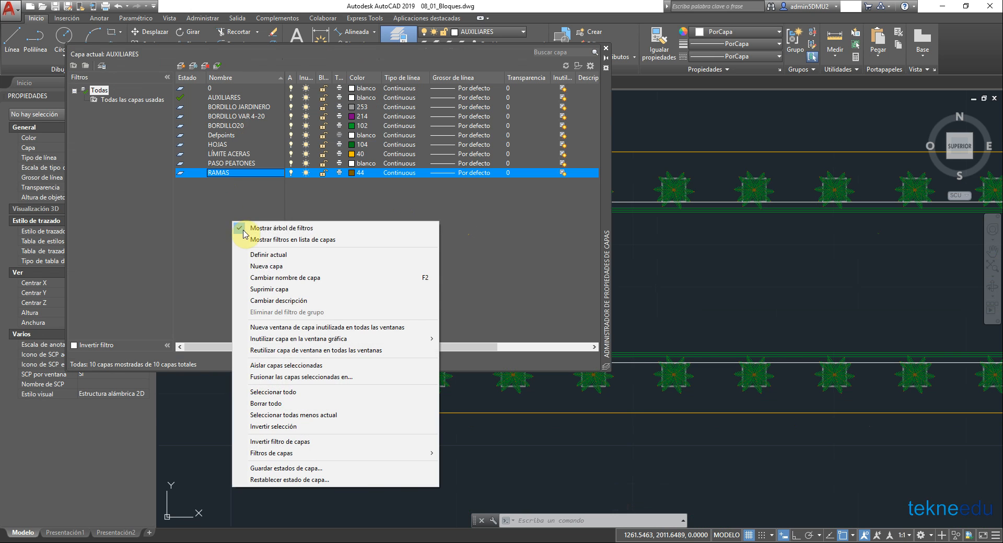
{"action": "left_click", "coordinate": [260, 271]}
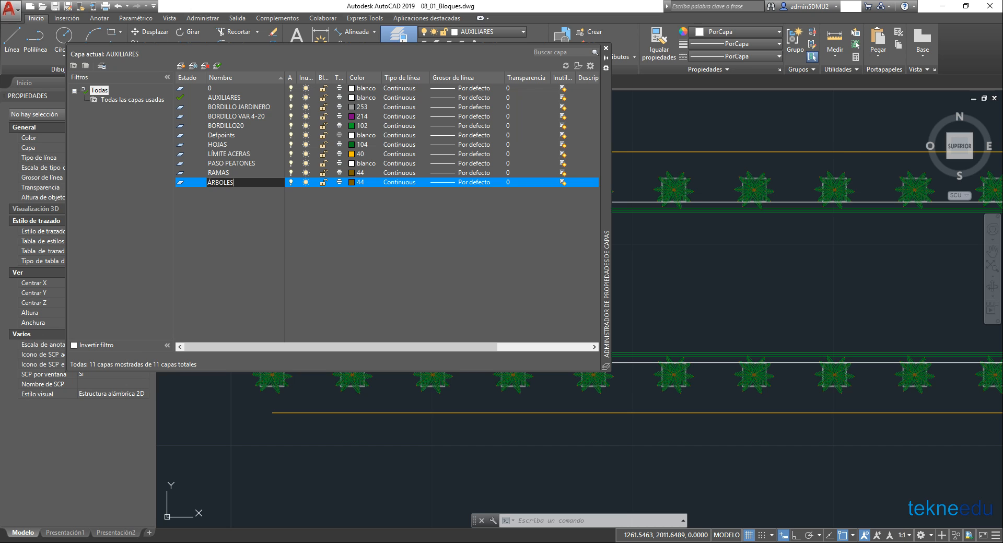
{"action": "key", "text": "Return"}
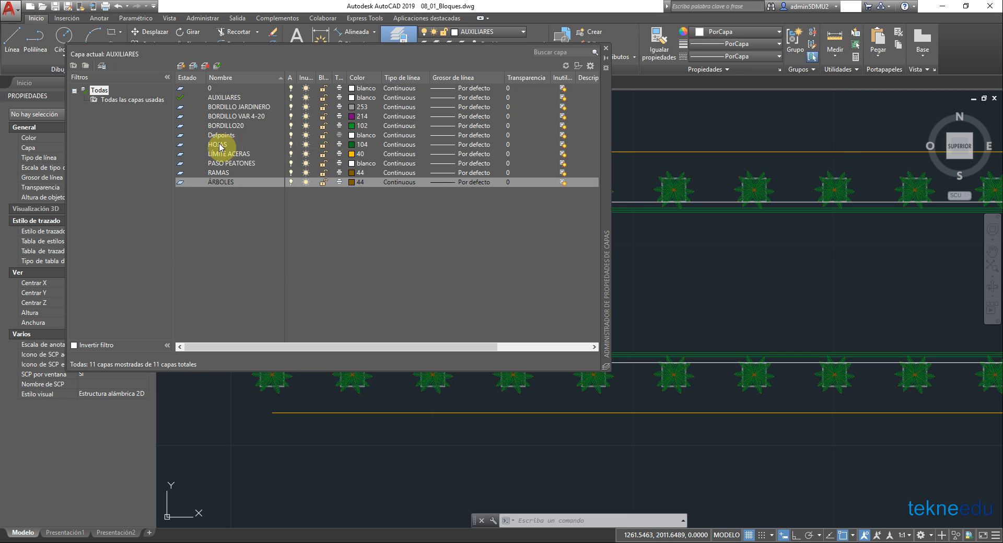
Assign color index 104 to the ÁRBOLES layer and make it the current layer
{"action": "left_click", "coordinate": [353, 182]}
{"action": "type", "text": "104"}
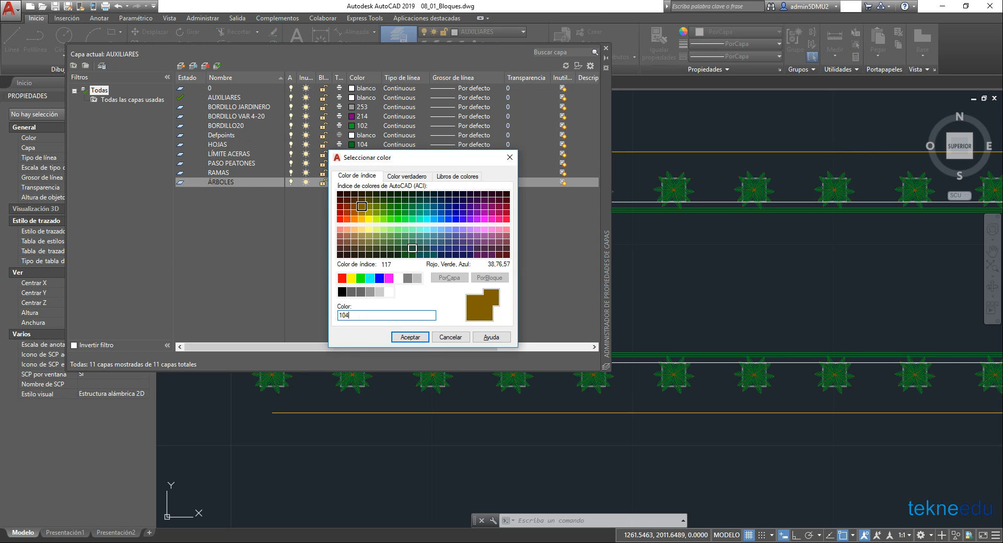
{"action": "left_click", "coordinate": [410, 337]}
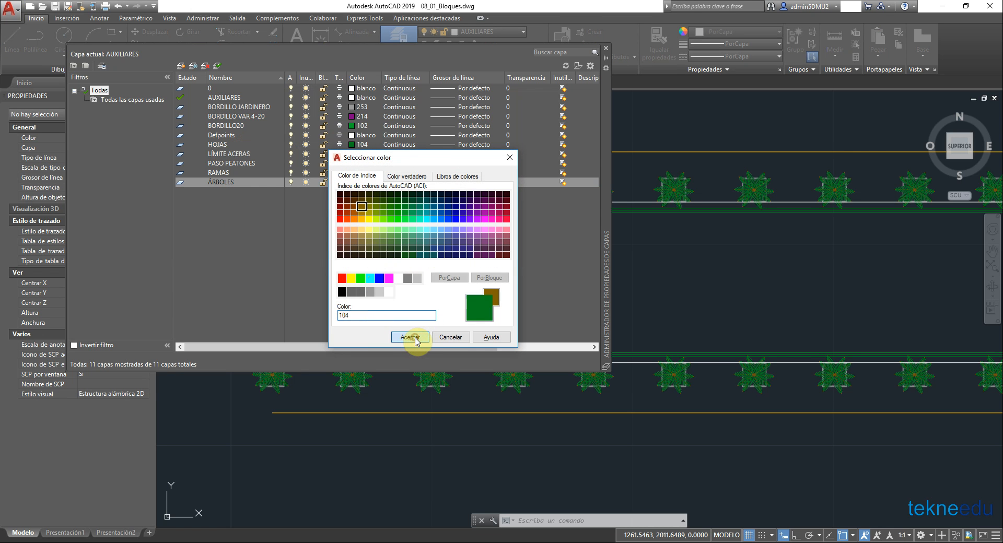
{"action": "double_click", "coordinate": [222, 183]}
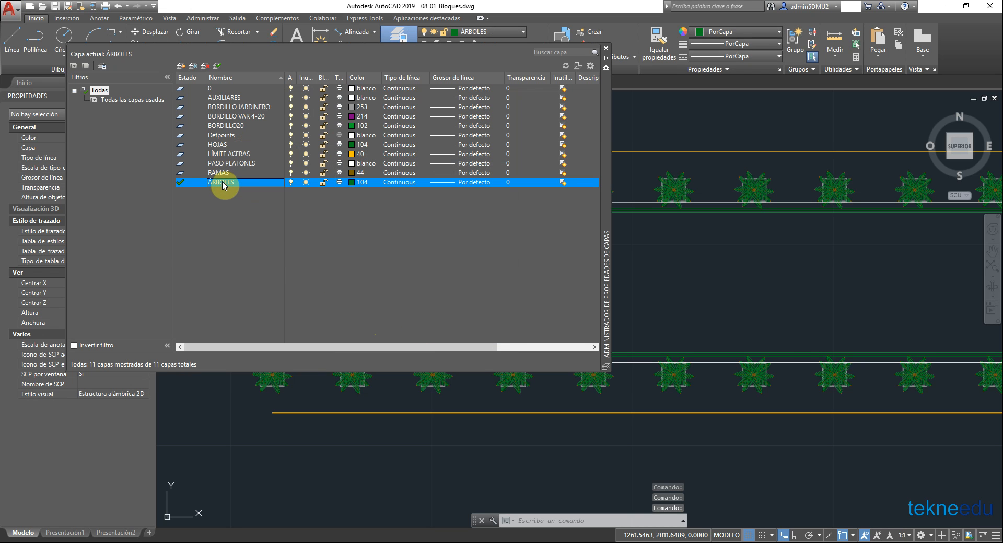
Close the layer manager and inspect a leaf polyline and a branch of the separate tree symbol
{"action": "left_click", "coordinate": [606, 50]}
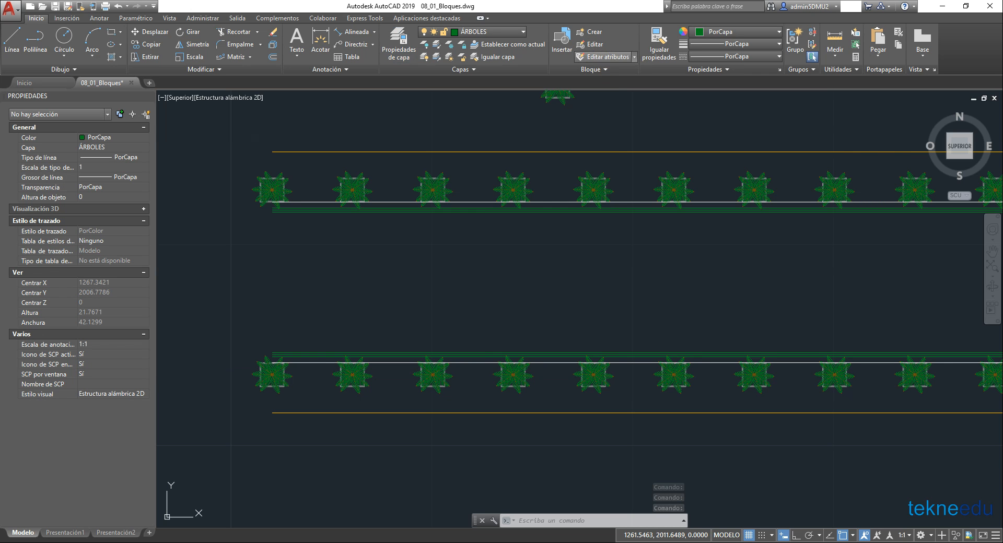
{"action": "middle_click_drag", "start_coordinate": [481, 152], "coordinate": [468, 264]}
{"action": "scroll", "coordinate": [531, 197], "scroll_direction": "up", "scroll_amount": 5}
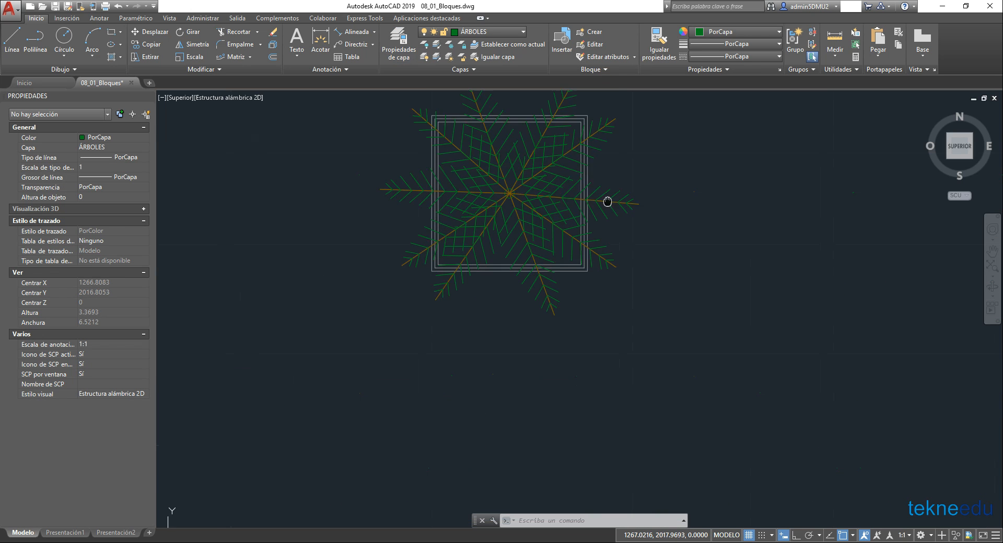
{"action": "middle_click_drag", "start_coordinate": [606, 201], "coordinate": [600, 259]}
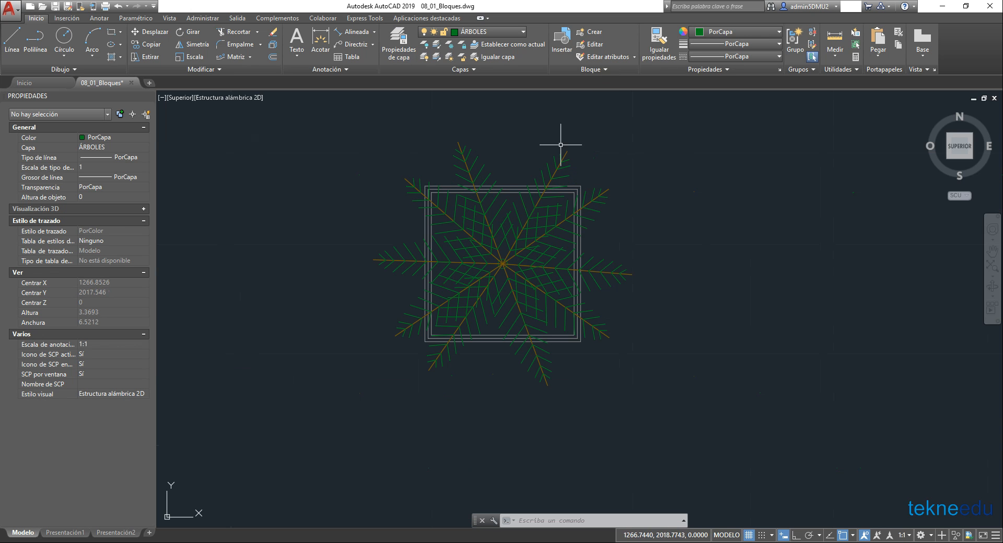
{"action": "scroll", "coordinate": [561, 138], "scroll_direction": "up", "scroll_amount": 4}
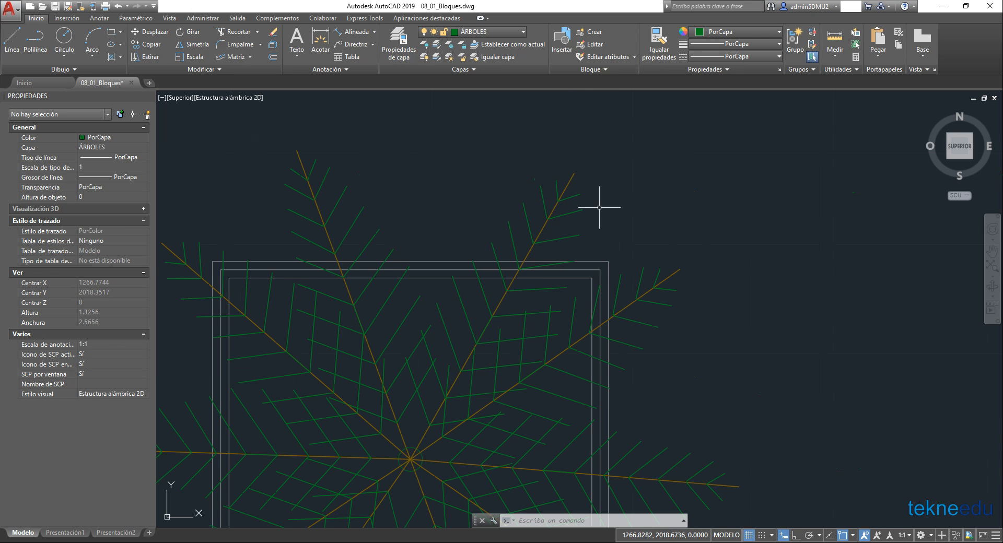
{"action": "left_click", "coordinate": [578, 177]}
{"action": "key", "text": "Escape"}
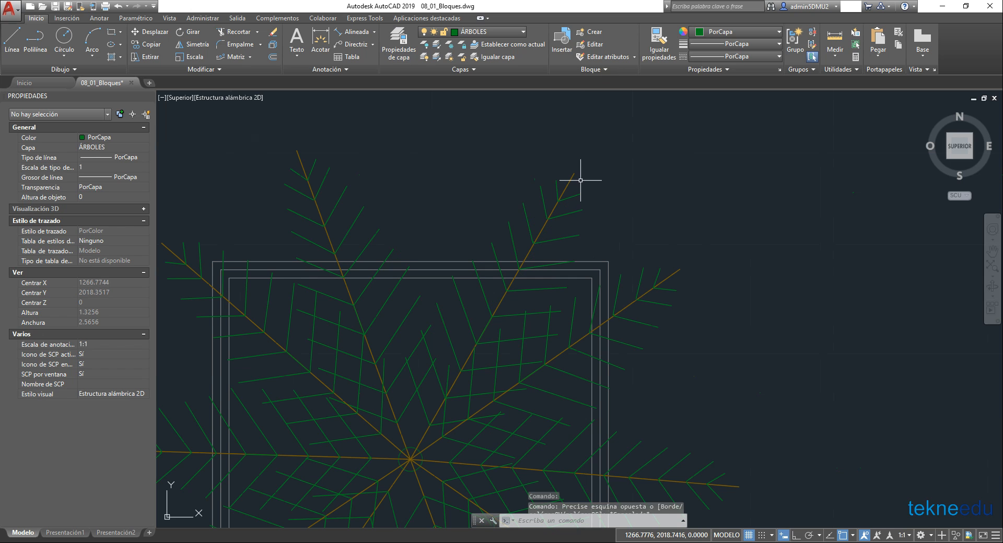
{"action": "left_click", "coordinate": [569, 182]}
{"action": "key", "text": "Escape"}
{"action": "left_click", "coordinate": [569, 197]}
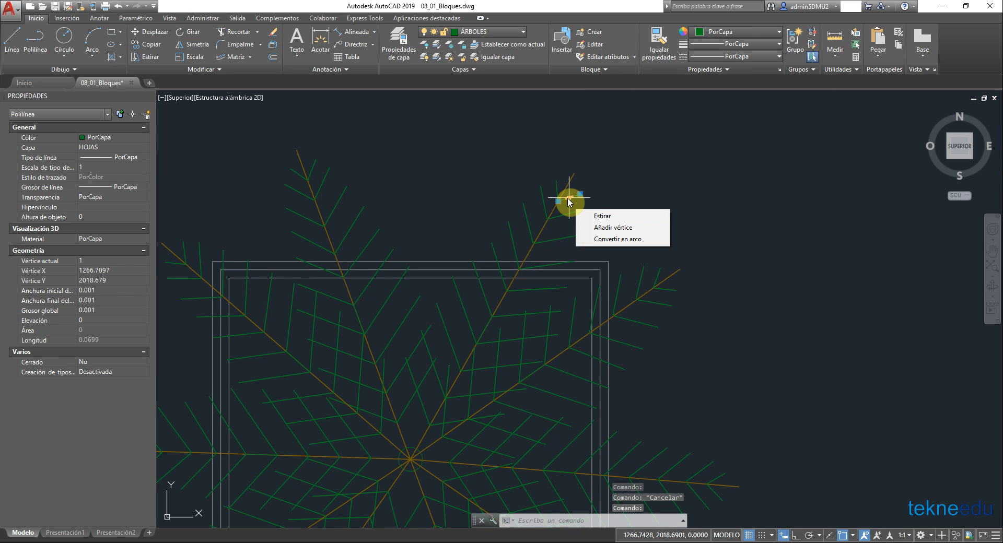
{"action": "key", "text": "Escape"}
{"action": "left_click", "coordinate": [469, 262]}
{"action": "scroll", "coordinate": [520, 219], "scroll_direction": "down", "scroll_amount": 3}
{"action": "scroll", "coordinate": [512, 193], "scroll_direction": "down", "scroll_amount": 3}
{"action": "key", "text": "Escape"}
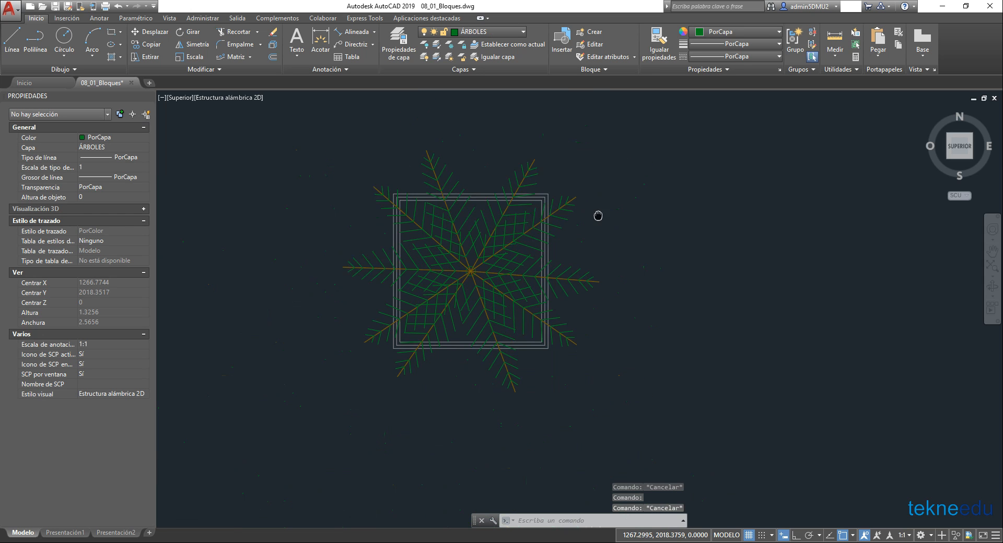
{"action": "middle_click_drag", "start_coordinate": [624, 188], "coordinate": [576, 223]}
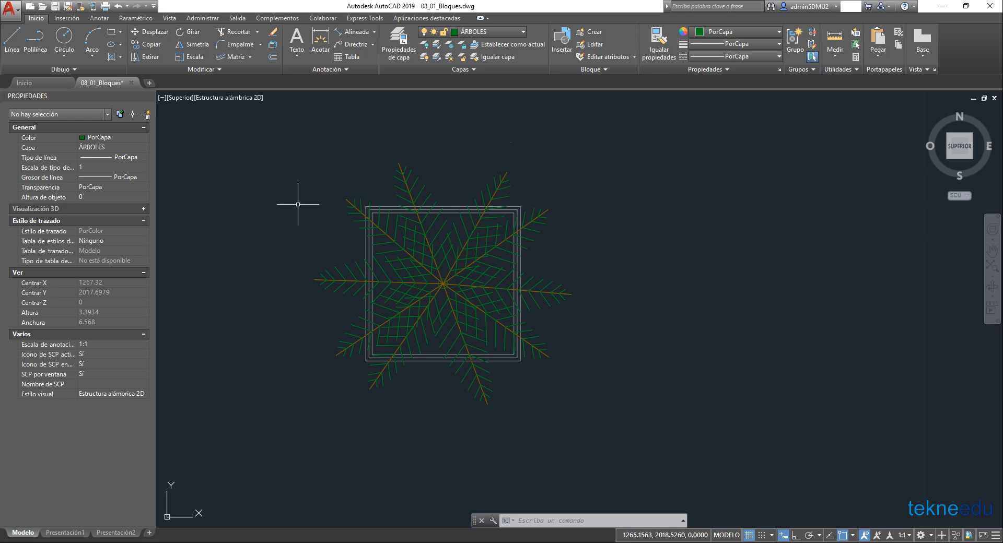
Start a new block definition for the separate tree symbol and name it ARBOL10
{"action": "scroll", "coordinate": [260, 396], "scroll_direction": "down", "scroll_amount": 3}
{"action": "middle_click_drag", "start_coordinate": [291, 375], "coordinate": [336, 274]}
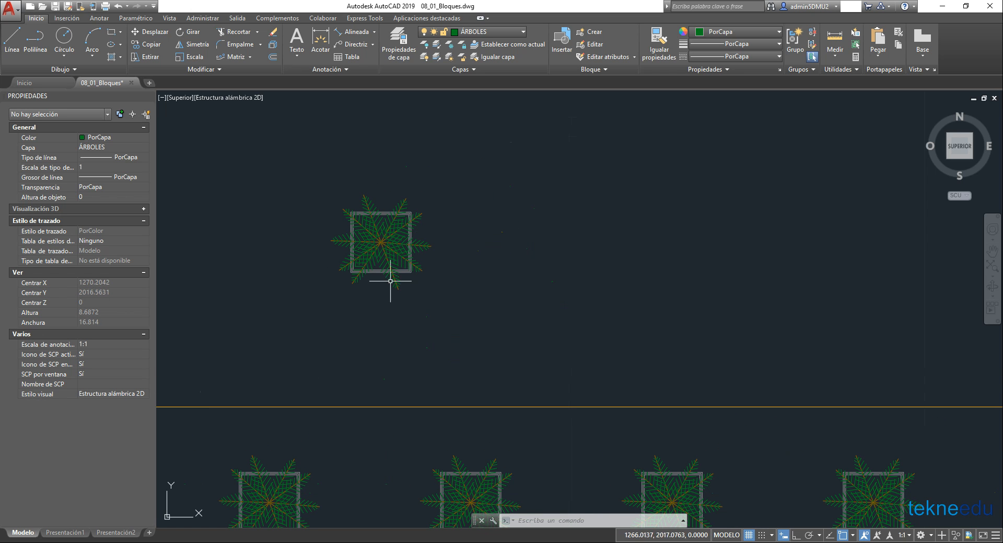
{"action": "left_click", "coordinate": [66, 18]}
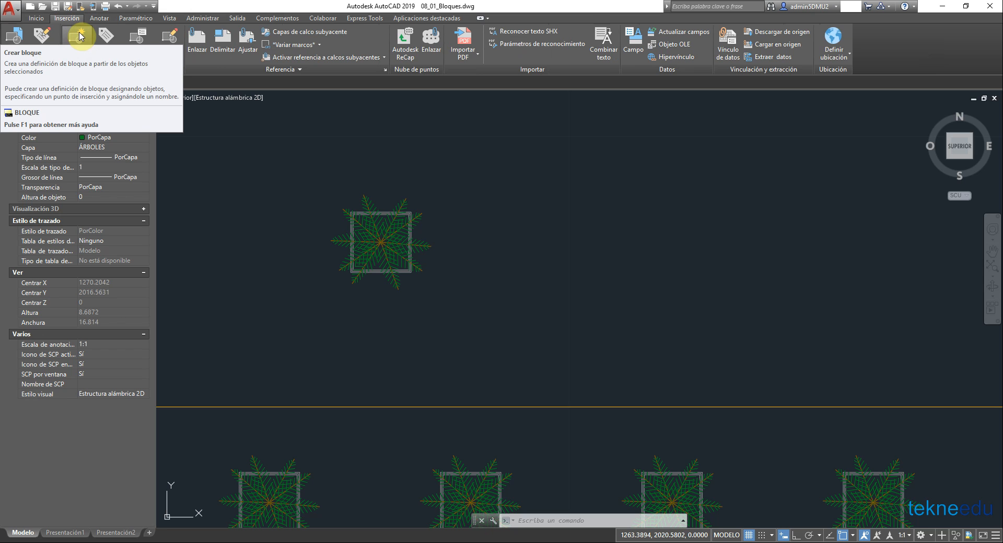
{"action": "left_click", "coordinate": [77, 37]}
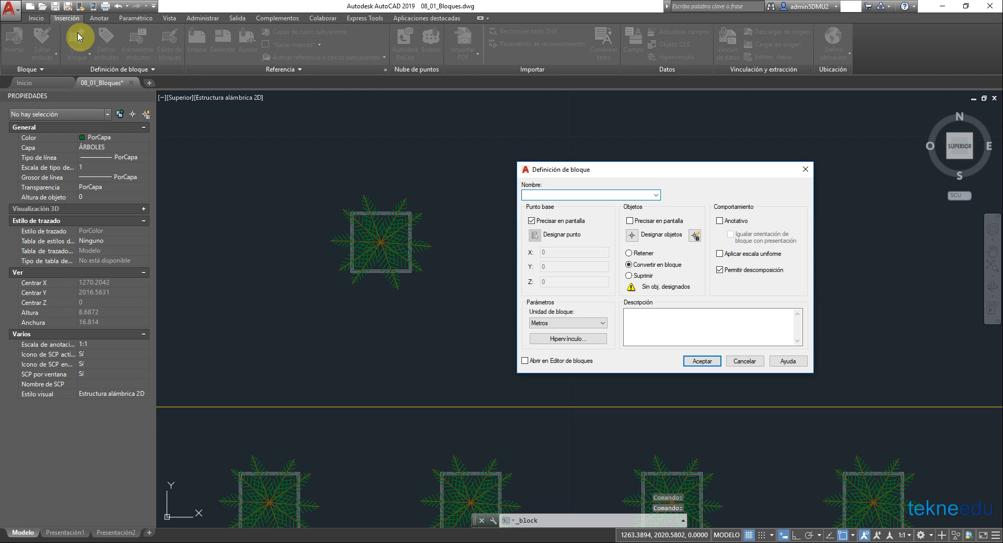
{"action": "left_click_drag", "start_coordinate": [567, 168], "coordinate": [498, 156]}
{"action": "left_click", "coordinate": [466, 180]}
{"action": "type", "text": "ARBOL10"}
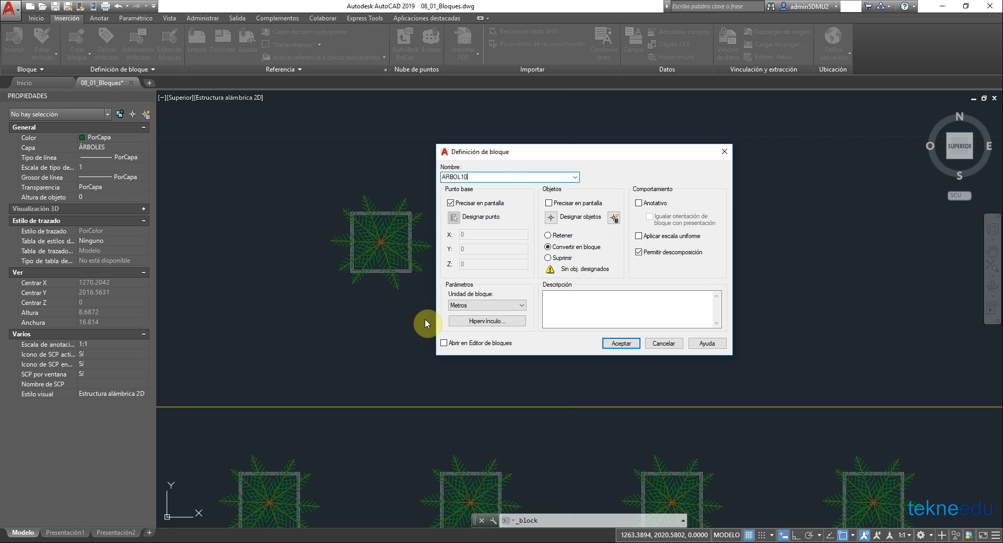
Select all objects of the separate tree, including its planter border, as the contents of the ARBOL10 block
{"action": "left_click", "coordinate": [550, 218]}
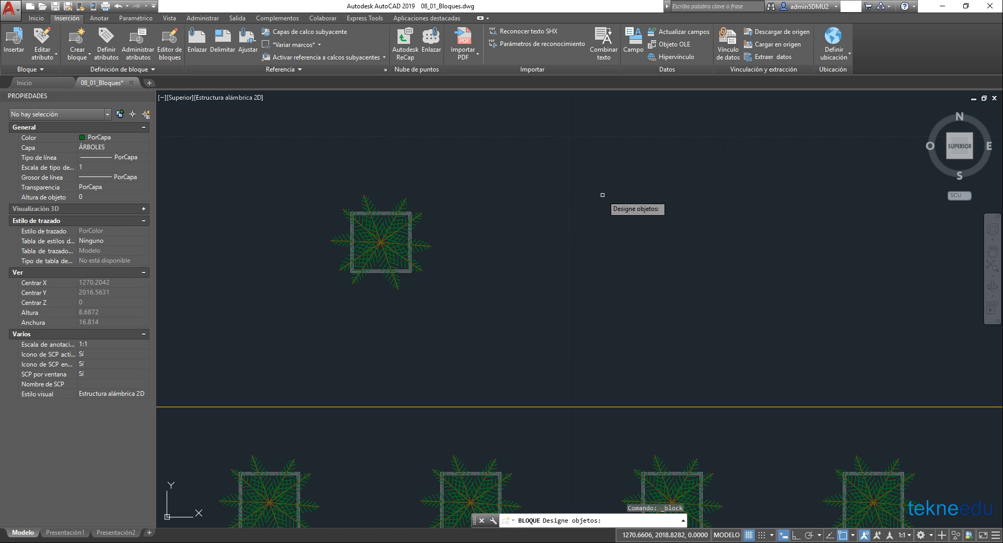
{"action": "left_click", "coordinate": [453, 159]}
{"action": "left_click", "coordinate": [299, 319]}
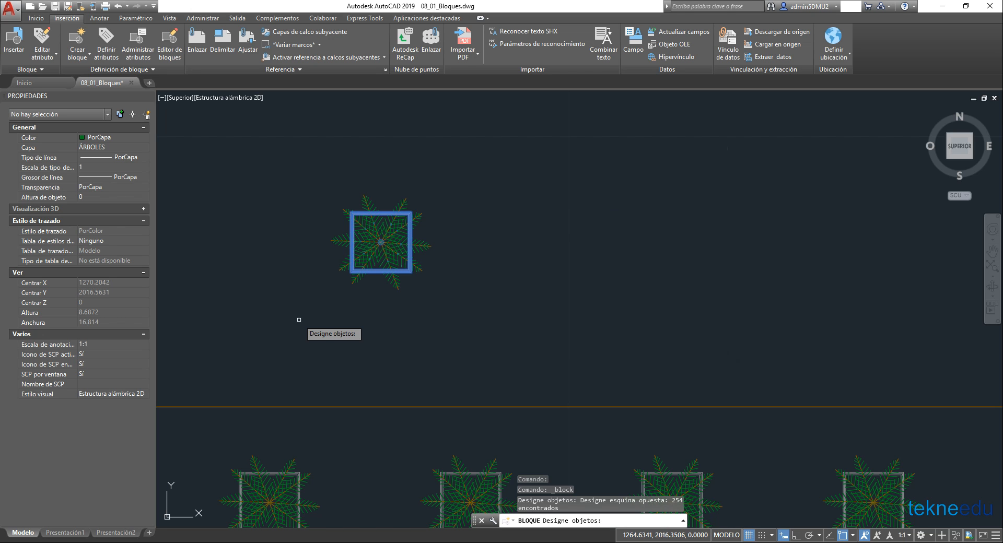
{"action": "right_click", "coordinate": [299, 321]}
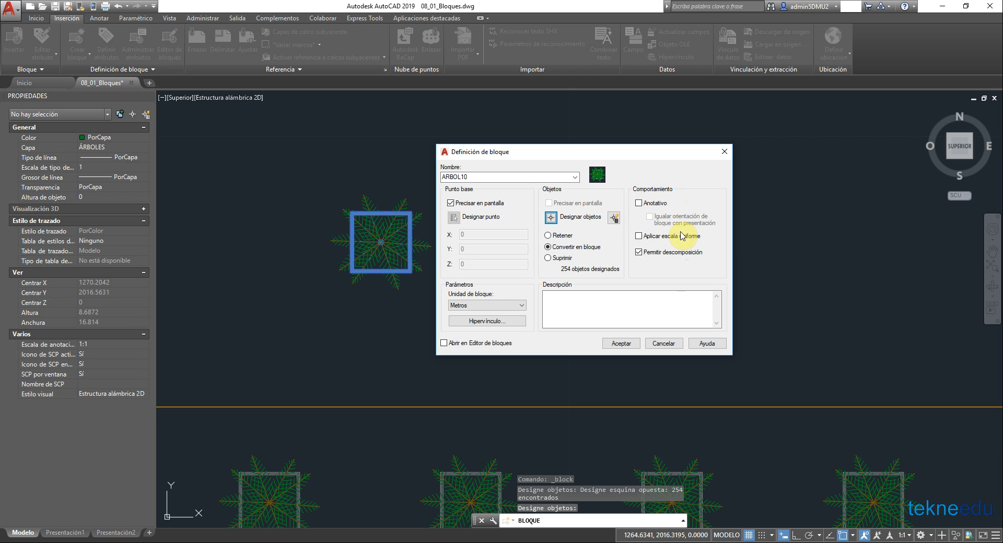
Add the description "Arbol con 10 ramas" to the block and accept the definition
{"action": "left_click", "coordinate": [592, 308]}
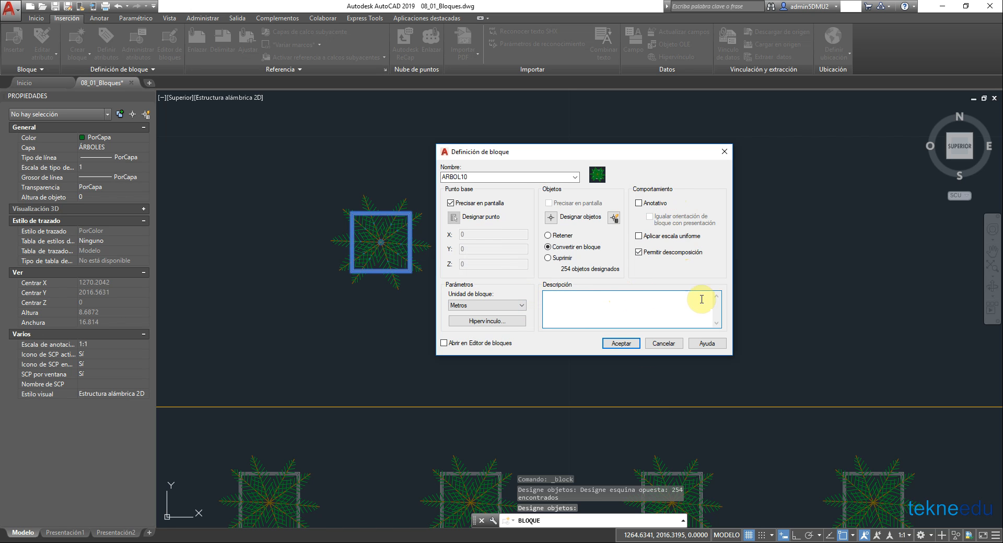
{"action": "type", "text": "A"}
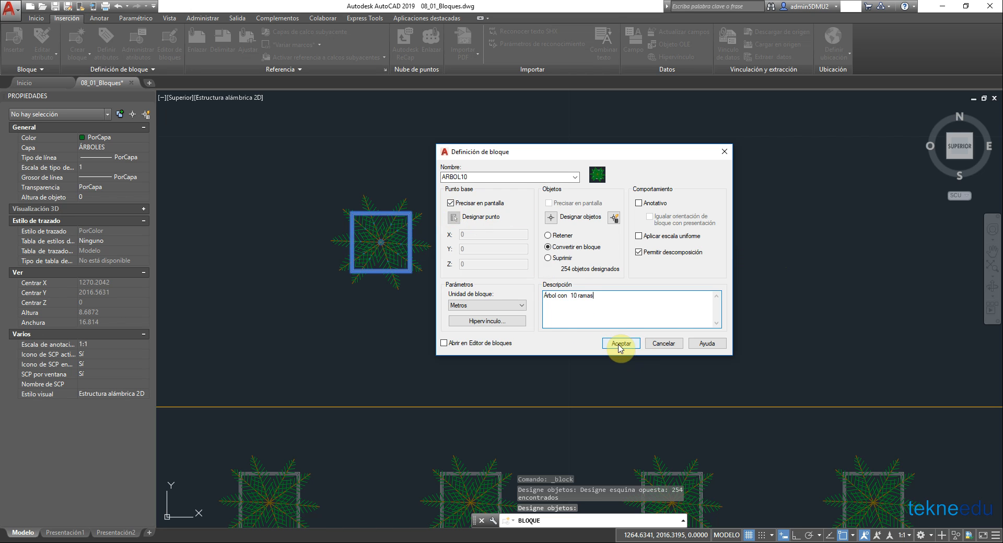
{"action": "left_click", "coordinate": [620, 345]}
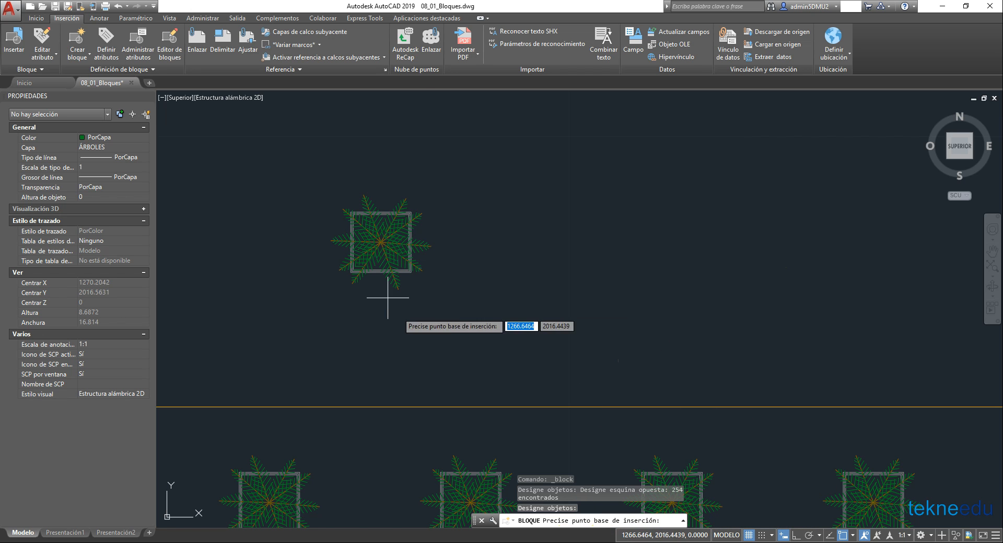
Set the block's insertion base point at the midpoint of the outer planter border's lower edge
{"action": "scroll", "coordinate": [352, 243], "scroll_direction": "up", "scroll_amount": 5}
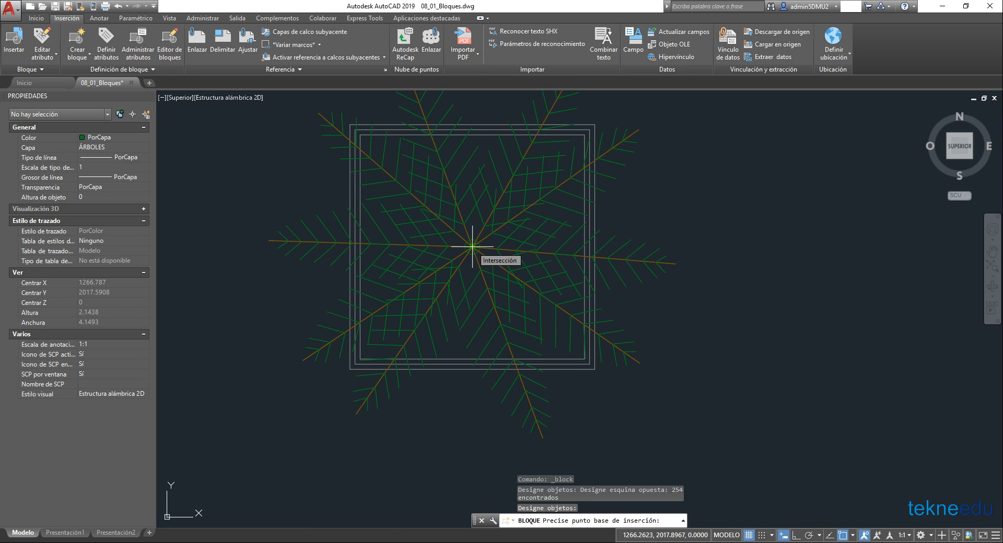
{"action": "scroll", "coordinate": [472, 246], "scroll_direction": "down", "scroll_amount": 7}
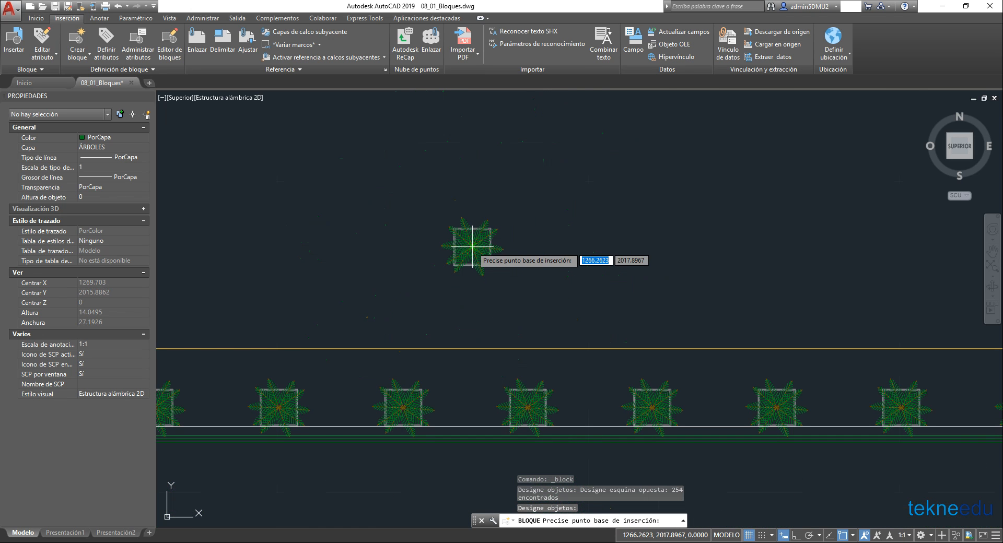
{"action": "scroll", "coordinate": [472, 246], "scroll_direction": "up", "scroll_amount": 6}
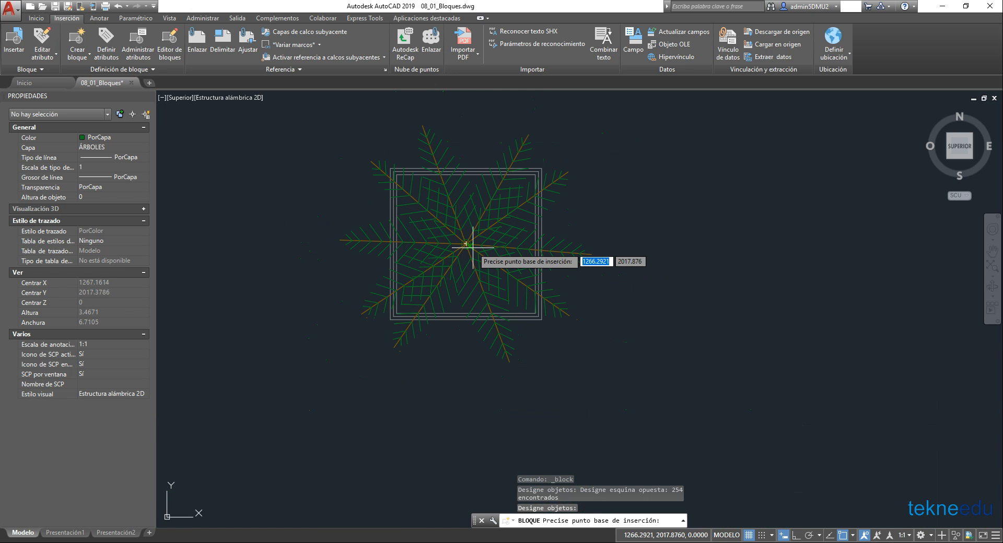
{"action": "scroll", "coordinate": [463, 241], "scroll_direction": "down", "scroll_amount": 6}
{"action": "scroll", "coordinate": [462, 256], "scroll_direction": "down", "scroll_amount": 2}
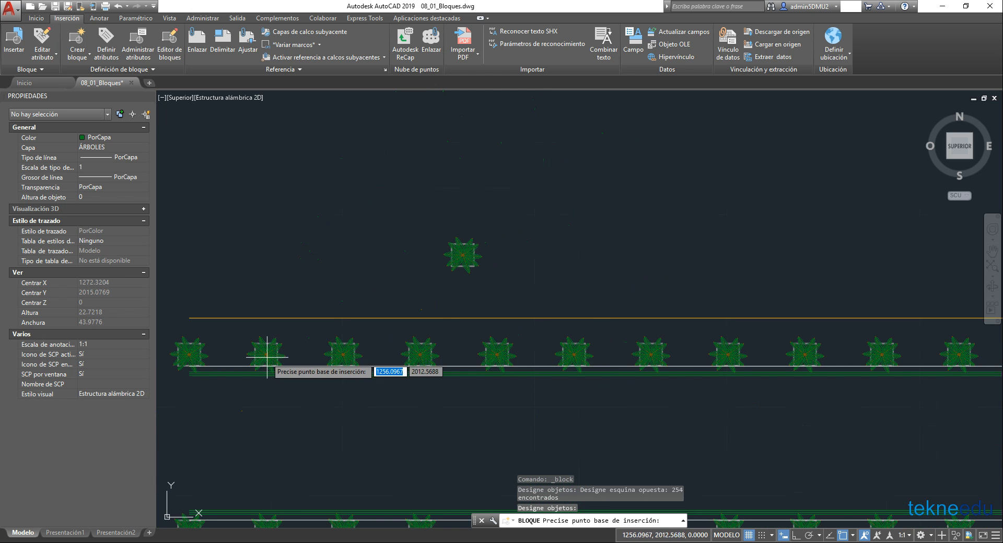
{"action": "scroll", "coordinate": [245, 365], "scroll_direction": "up", "scroll_amount": 4}
{"action": "mouse_move", "coordinate": [254, 366]}
{"action": "middle_mouse_down"}
{"action": "mouse_move", "coordinate": [387, 344]}
{"action": "mouse_move", "coordinate": [374, 334]}
{"action": "middle_mouse_up"}
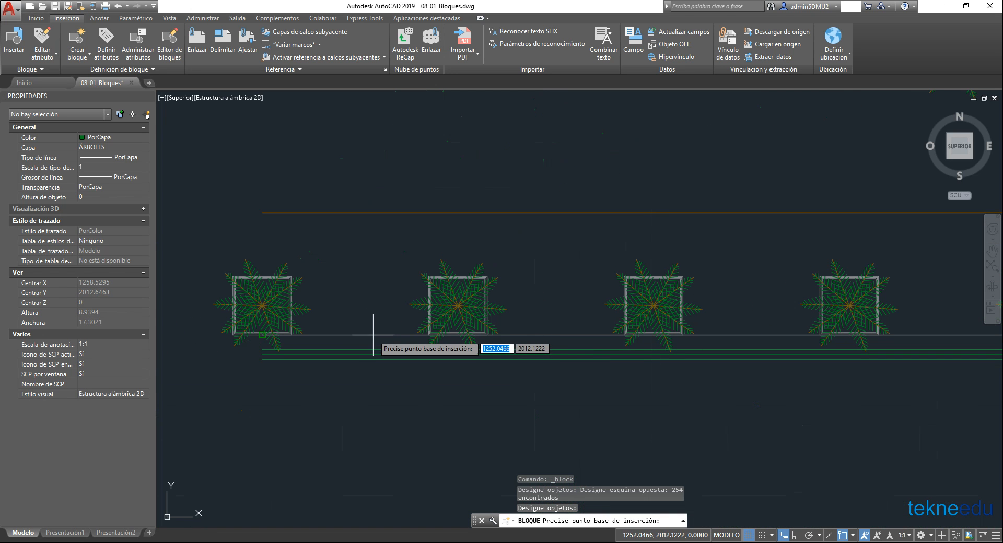
{"action": "scroll", "coordinate": [372, 334], "scroll_direction": "down", "scroll_amount": 4}
{"action": "scroll", "coordinate": [616, 235], "scroll_direction": "up", "scroll_amount": 10}
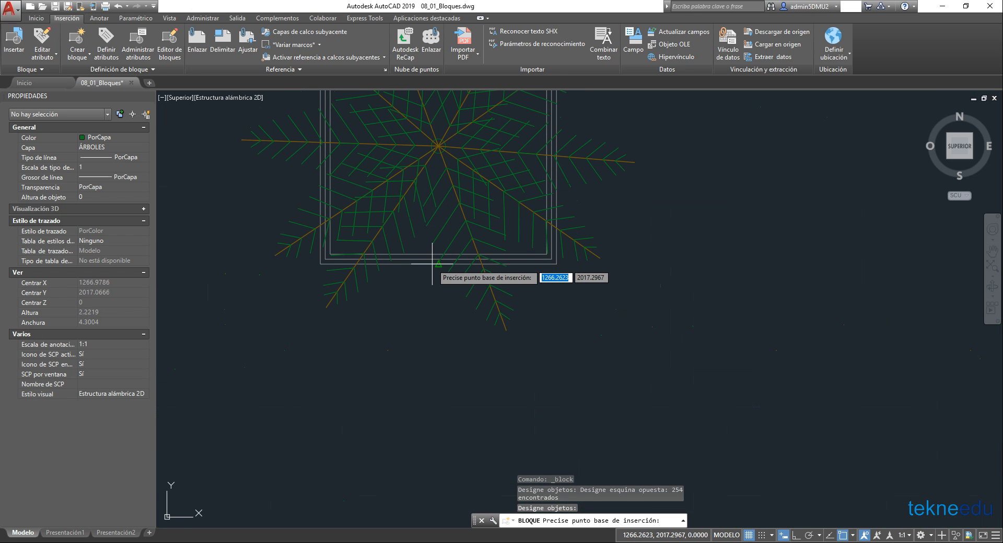
{"action": "scroll", "coordinate": [438, 263], "scroll_direction": "up", "scroll_amount": 6}
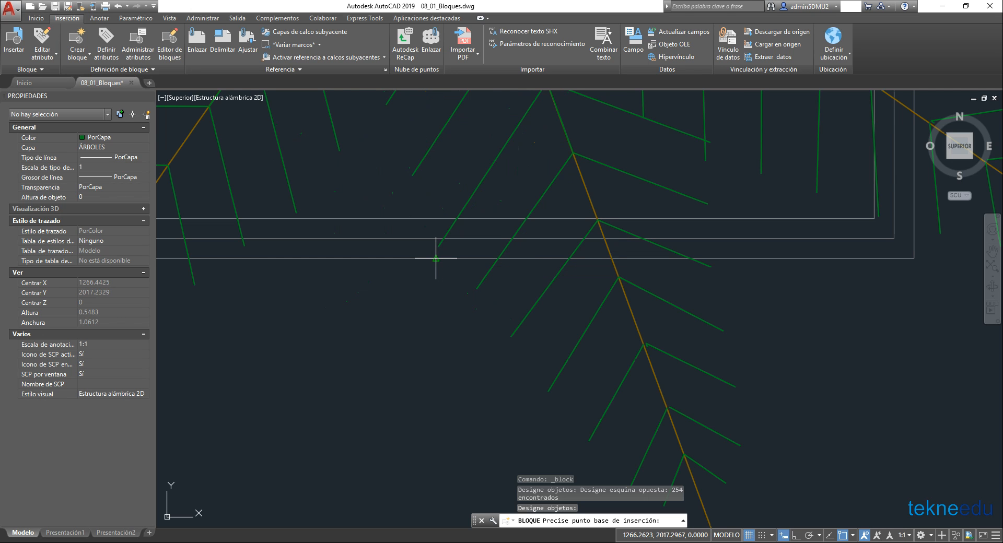
{"action": "scroll", "coordinate": [436, 258], "scroll_direction": "down", "scroll_amount": 2}
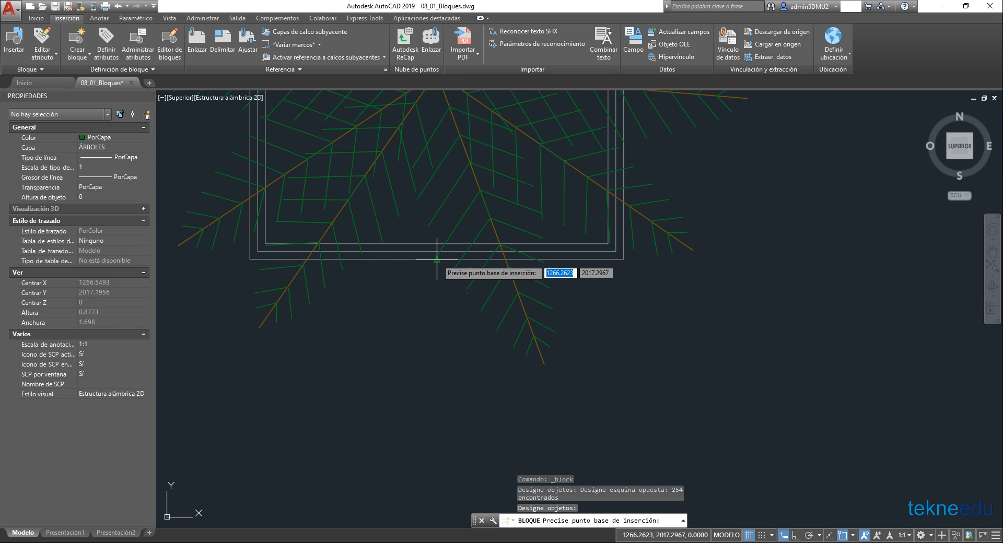
{"action": "scroll", "coordinate": [437, 261], "scroll_direction": "down", "scroll_amount": 2}
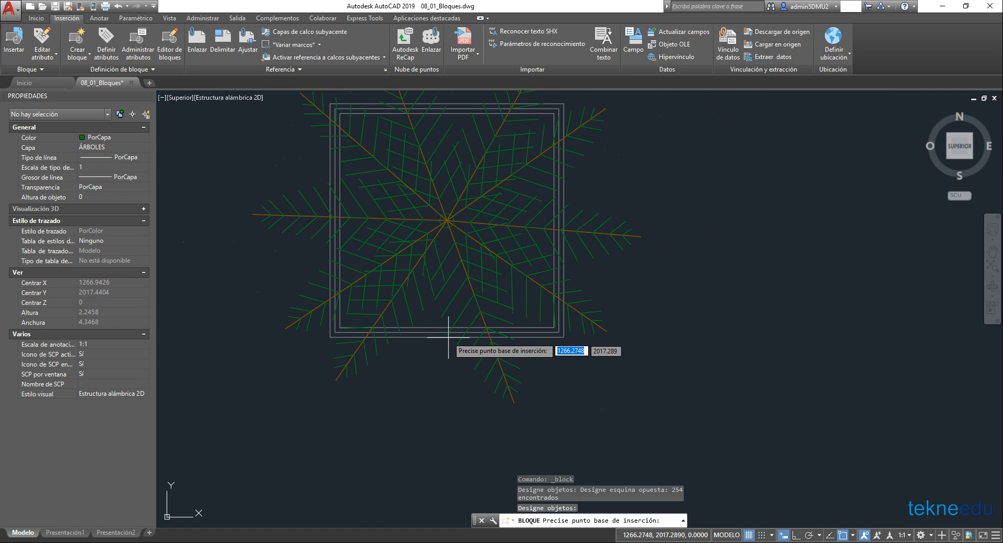
{"action": "middle_click_drag", "start_coordinate": [446, 337], "coordinate": [450, 343]}
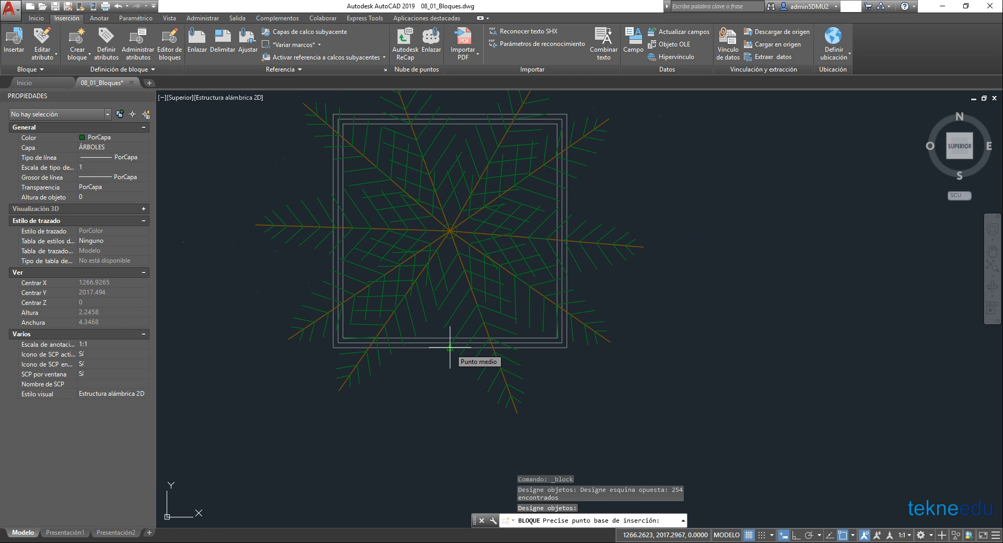
{"action": "left_click", "coordinate": [449, 346]}
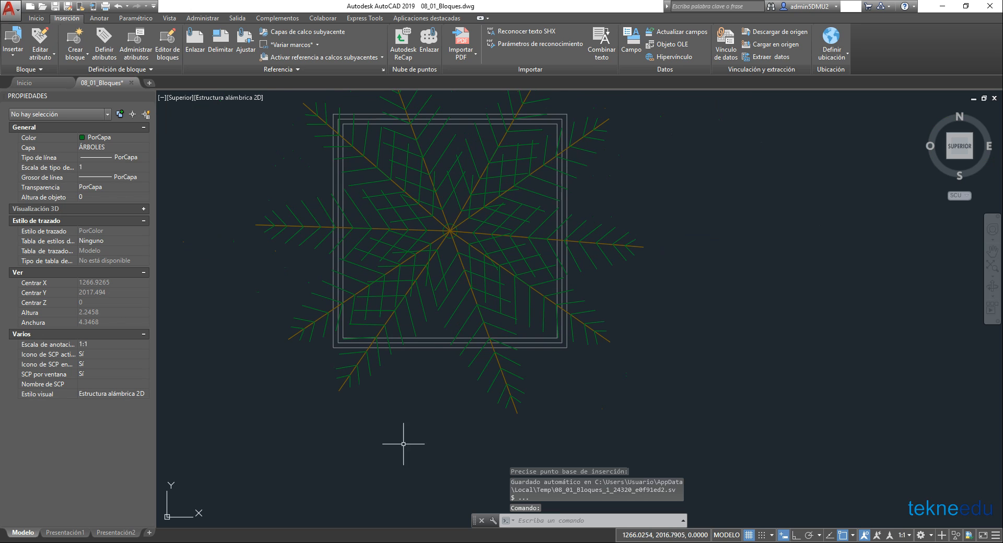
Select the new ARBOL10 block and examine its block reference properties and base point grip
{"action": "scroll", "coordinate": [444, 202], "scroll_direction": "down", "scroll_amount": 1}
{"action": "middle_click_drag", "start_coordinate": [614, 207], "coordinate": [643, 286]}
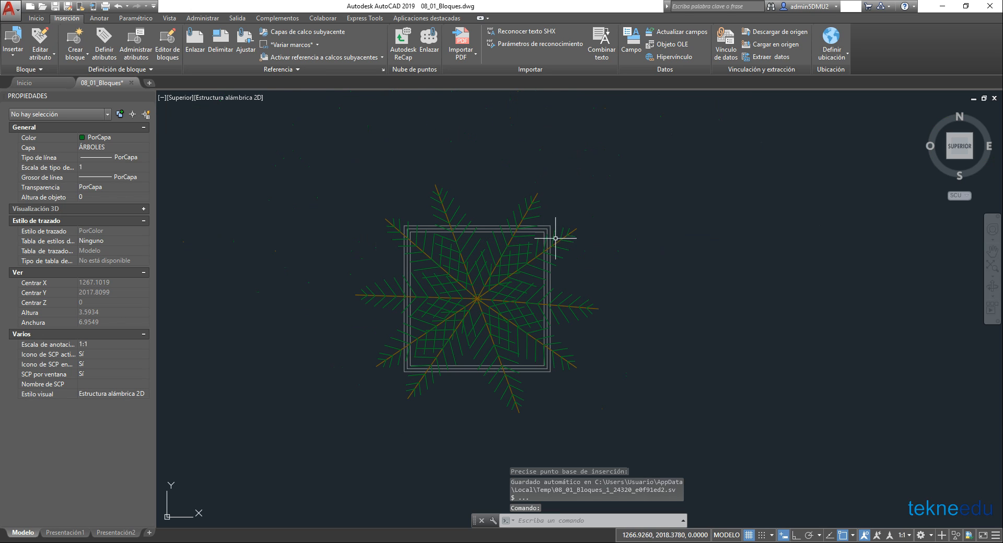
{"action": "left_click", "coordinate": [488, 225]}
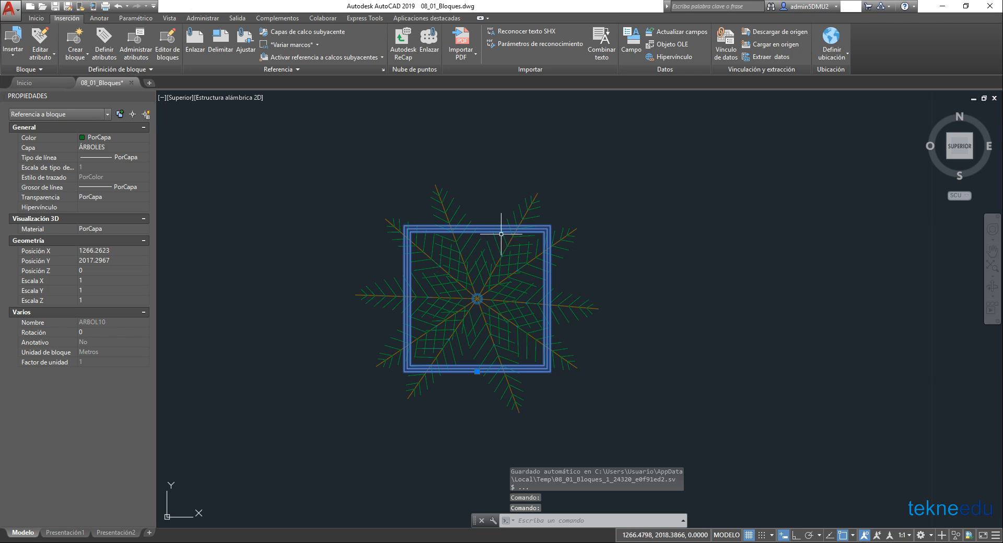
{"action": "scroll", "coordinate": [479, 236], "scroll_direction": "down", "scroll_amount": 2}
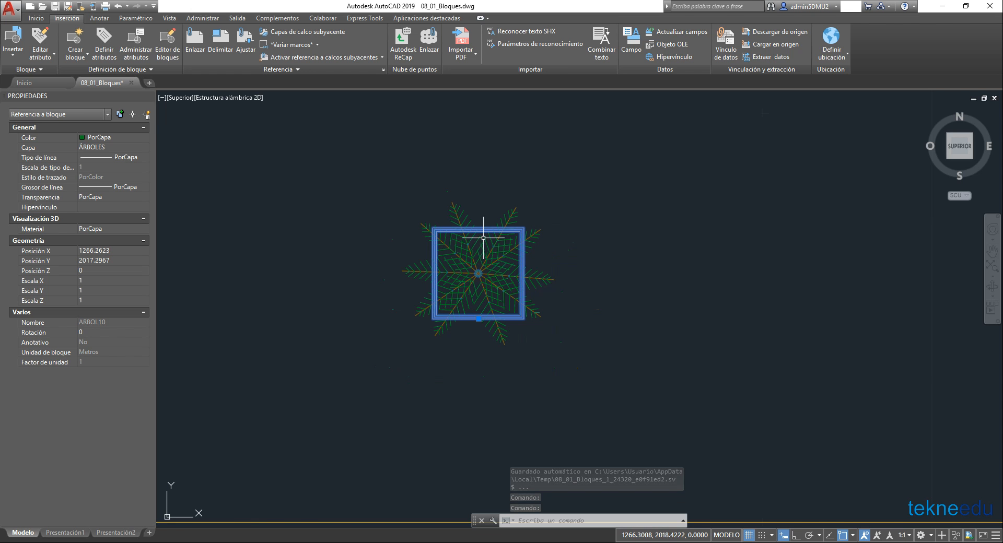
{"action": "scroll", "coordinate": [477, 256], "scroll_direction": "up", "scroll_amount": 6}
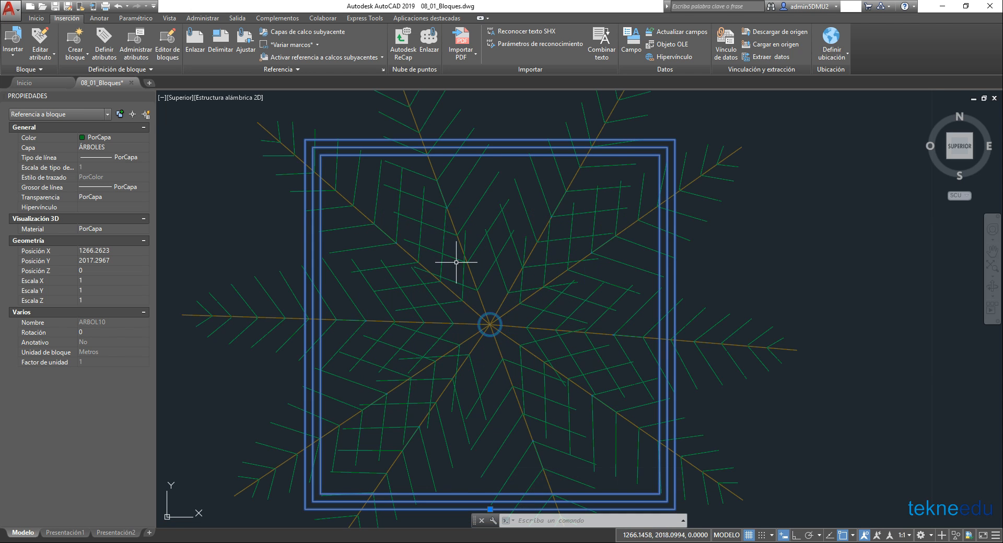
{"action": "scroll", "coordinate": [460, 231], "scroll_direction": "down", "scroll_amount": 3}
{"action": "scroll", "coordinate": [482, 272], "scroll_direction": "down", "scroll_amount": 2}
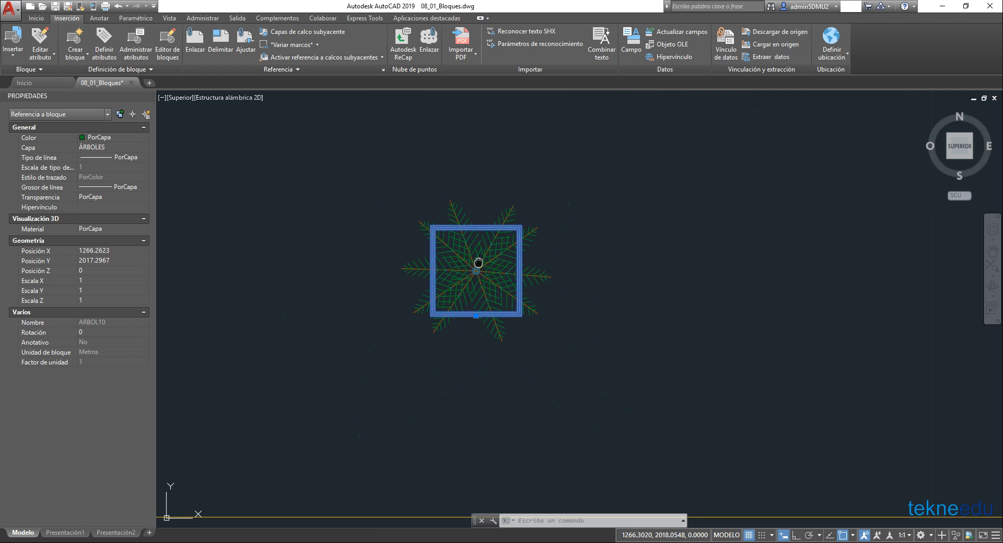
{"action": "middle_click_drag", "start_coordinate": [477, 264], "coordinate": [454, 297]}
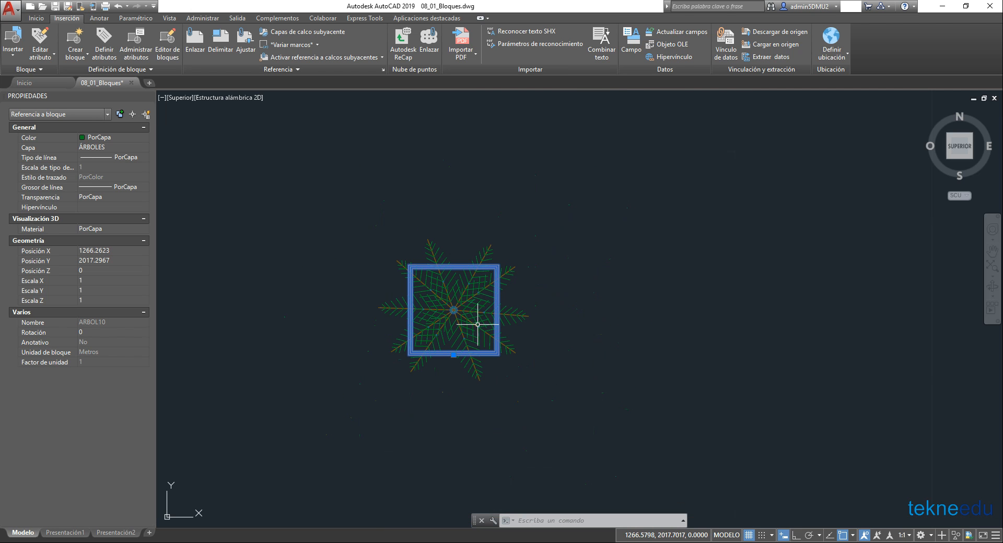
Copy the ARBOL10 block from its base point to the empty area beside it, and erase the copy
{"action": "type", "text": "co"}
{"action": "key", "text": "Return"}
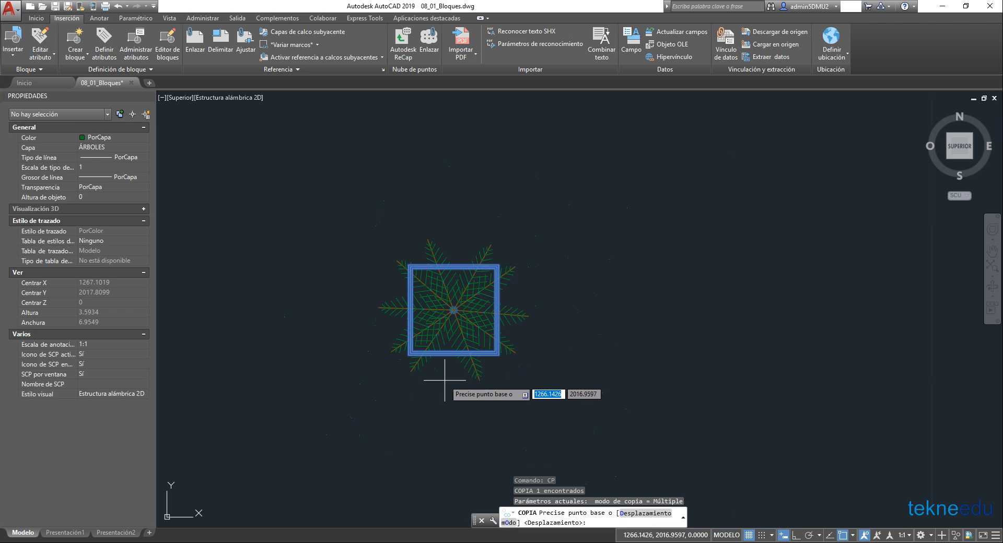
{"action": "left_click", "coordinate": [453, 355]}
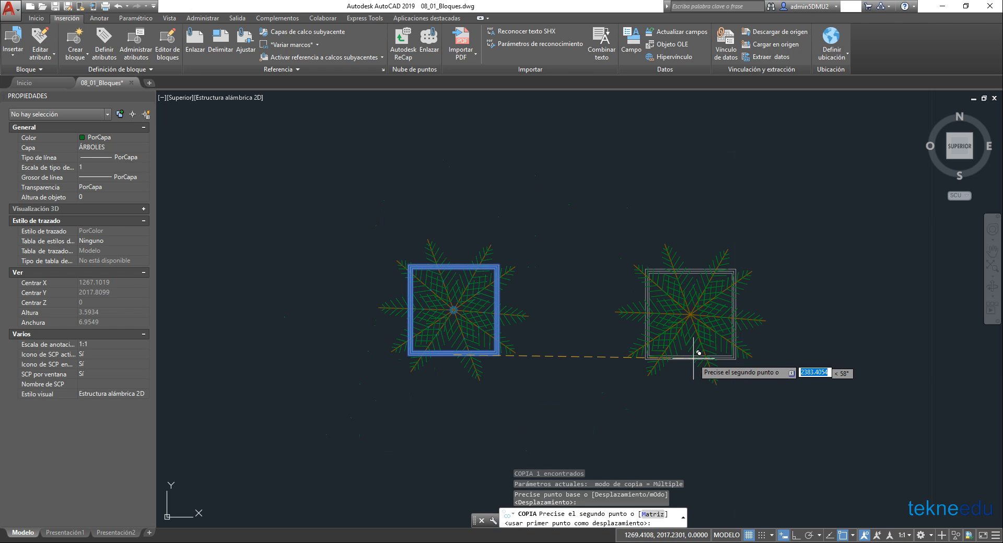
{"action": "left_click", "coordinate": [693, 356]}
{"action": "key", "text": "Escape"}
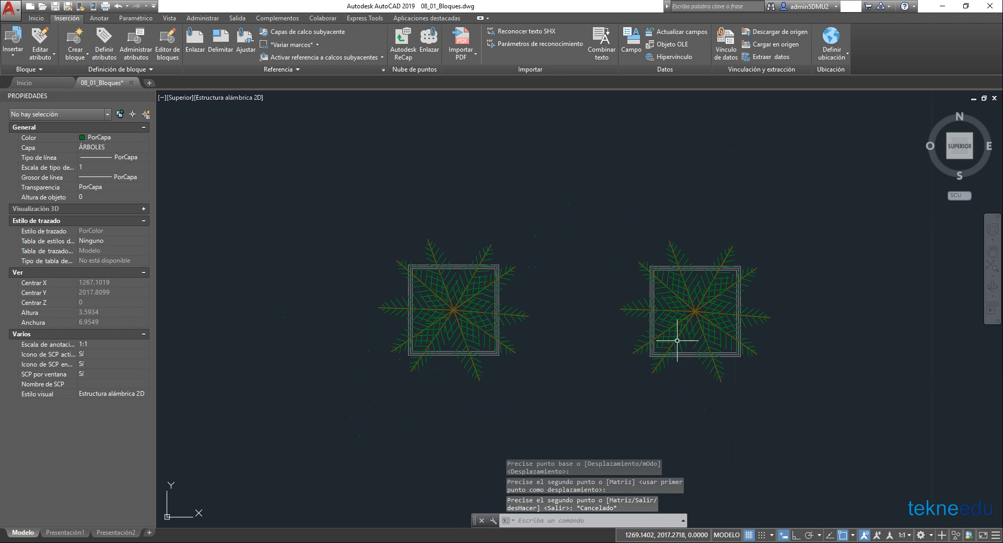
{"action": "left_click", "coordinate": [690, 310]}
{"action": "key", "text": "Delete"}
Move the ARBOL10 block by its base point grip, first aside and back again close to its original place
{"action": "left_click", "coordinate": [447, 320]}
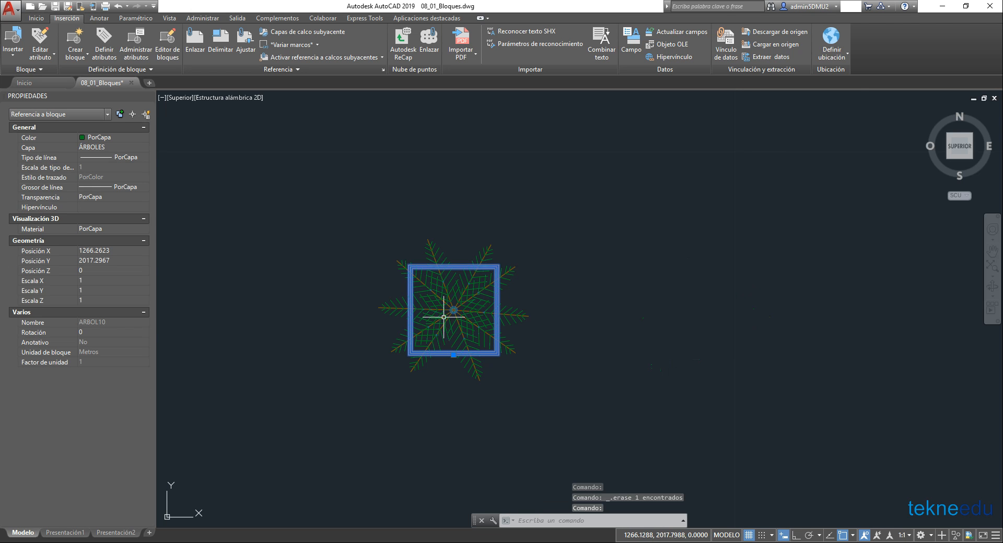
{"action": "scroll", "coordinate": [450, 391], "scroll_direction": "up", "scroll_amount": 2}
{"action": "scroll", "coordinate": [425, 357], "scroll_direction": "up", "scroll_amount": 6}
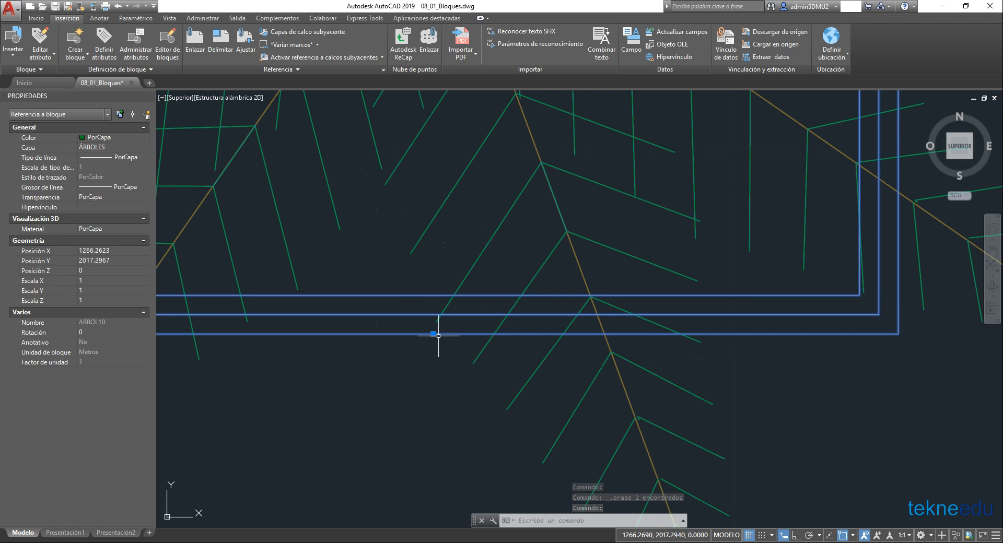
{"action": "scroll", "coordinate": [433, 334], "scroll_direction": "down", "scroll_amount": 8}
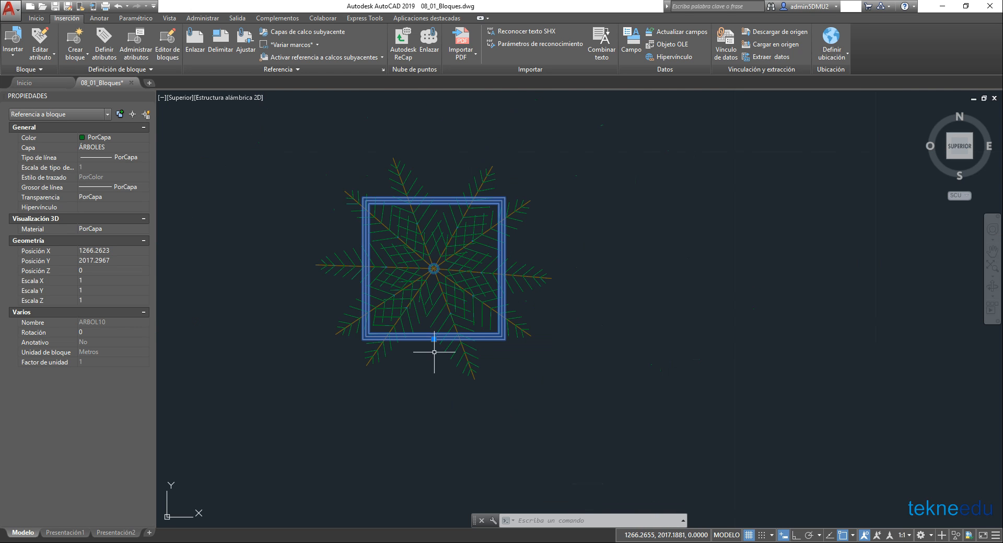
{"action": "left_click", "coordinate": [434, 339]}
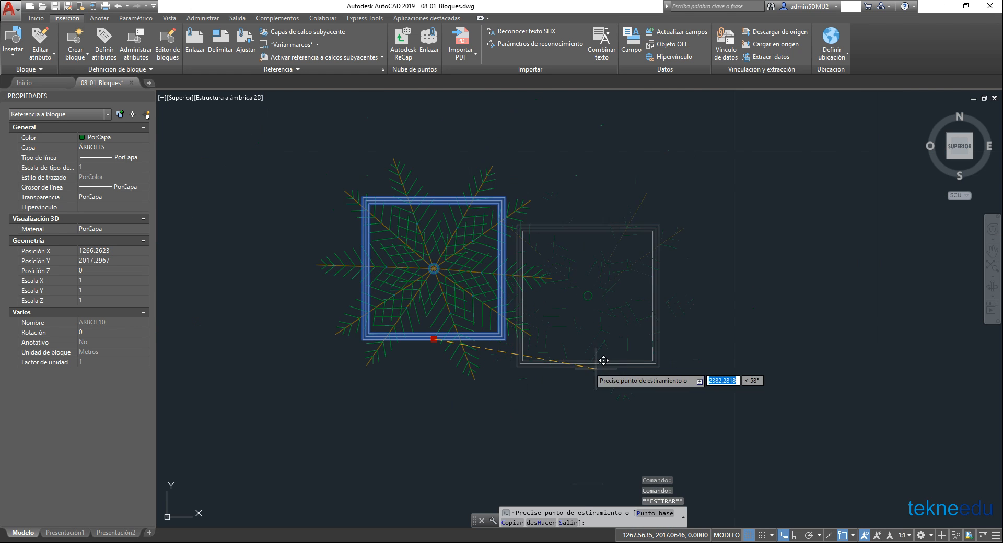
{"action": "left_click", "coordinate": [679, 380]}
{"action": "left_click", "coordinate": [679, 379]}
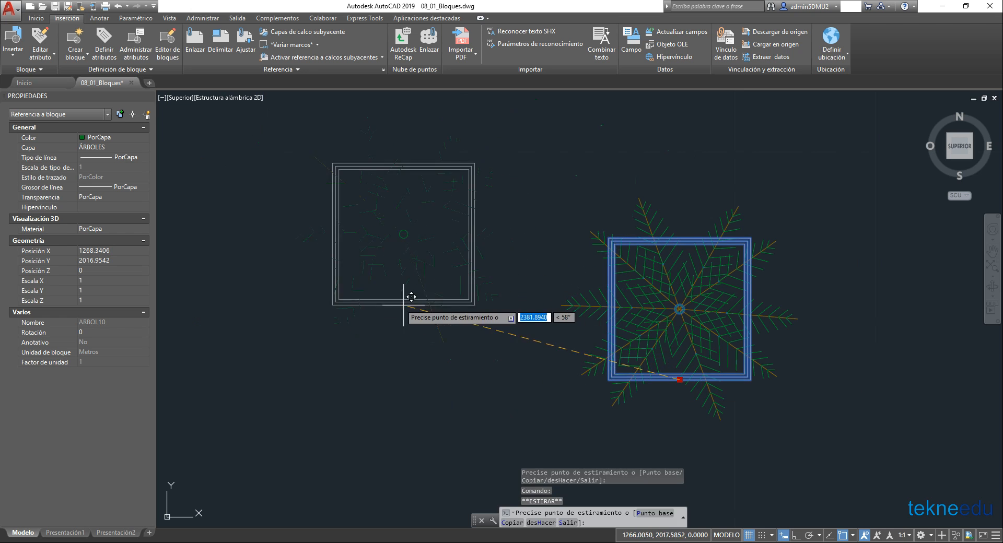
{"action": "left_click", "coordinate": [393, 309]}
{"action": "scroll", "coordinate": [404, 413], "scroll_direction": "down", "scroll_amount": 2}
{"action": "middle_click_drag", "start_coordinate": [416, 392], "coordinate": [463, 358]}
{"action": "key", "text": "Escape"}
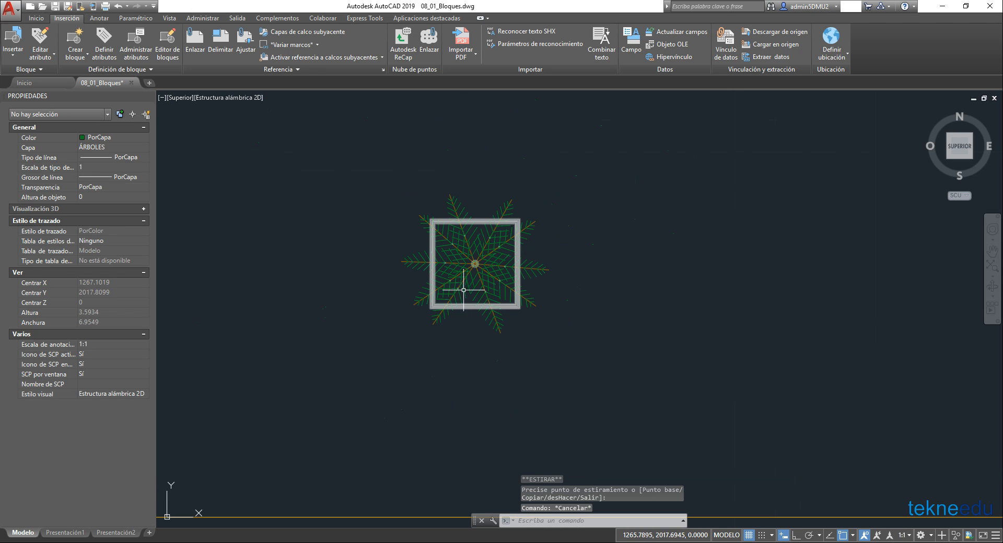
Select the entire ARBOL10 block with a selection window and examine its block reference properties
{"action": "left_click", "coordinate": [41, 19]}
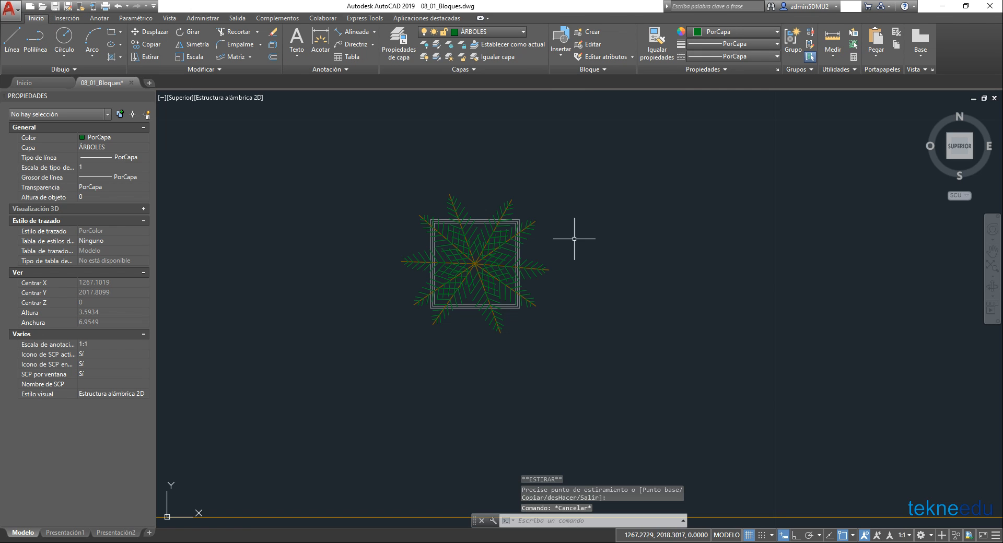
{"action": "left_click", "coordinate": [561, 191]}
{"action": "left_click", "coordinate": [416, 340]}
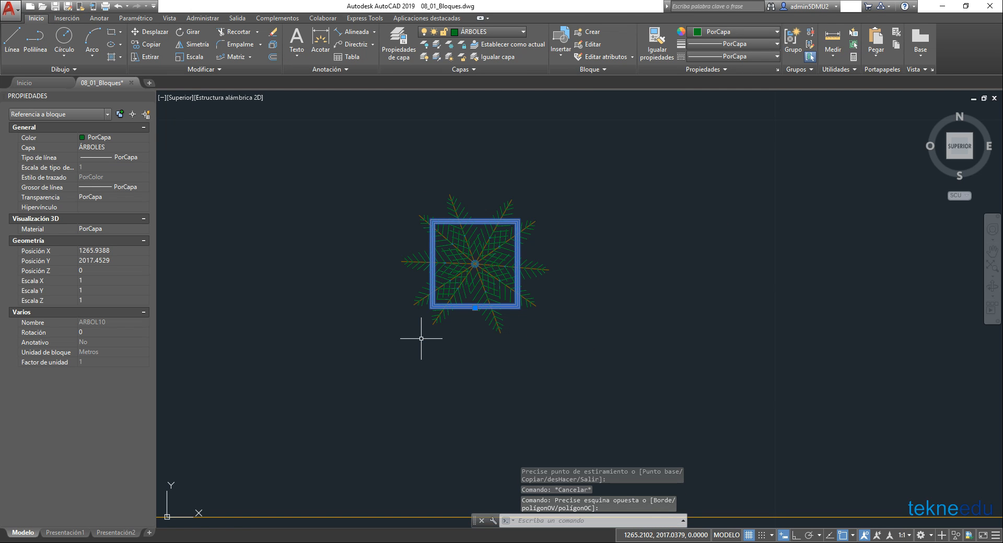
{"action": "middle_click_drag", "start_coordinate": [483, 289], "coordinate": [776, 307]}
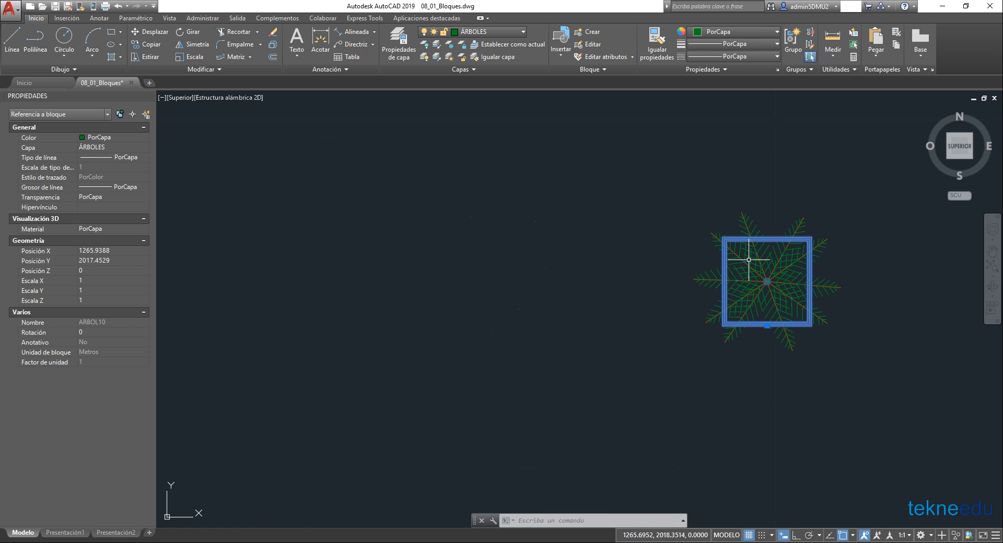
Open the layer properties manager and make layer 0 the current layer
{"action": "left_click", "coordinate": [497, 238]}
{"action": "type", "text": "ca"}
{"action": "key", "text": "Return"}
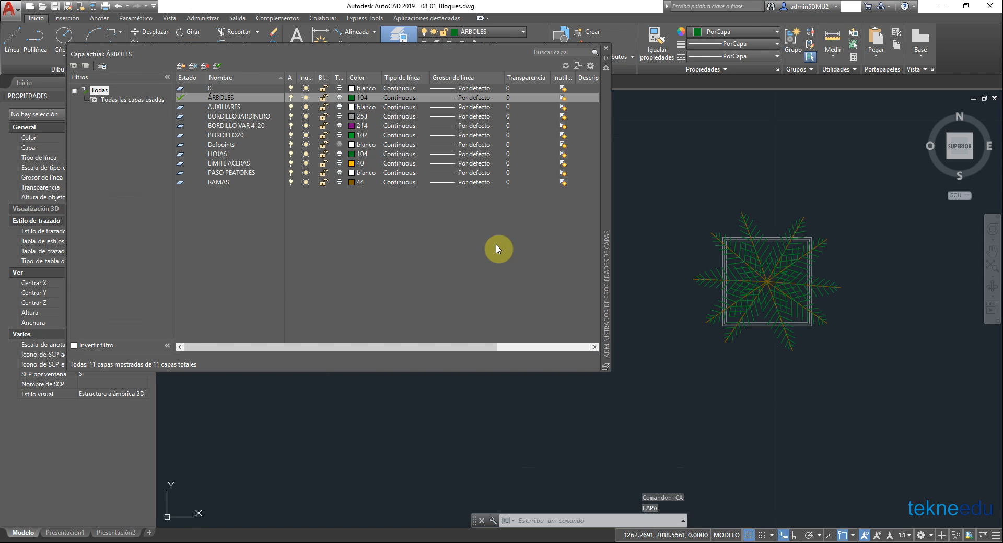
{"action": "double_click", "coordinate": [216, 89]}
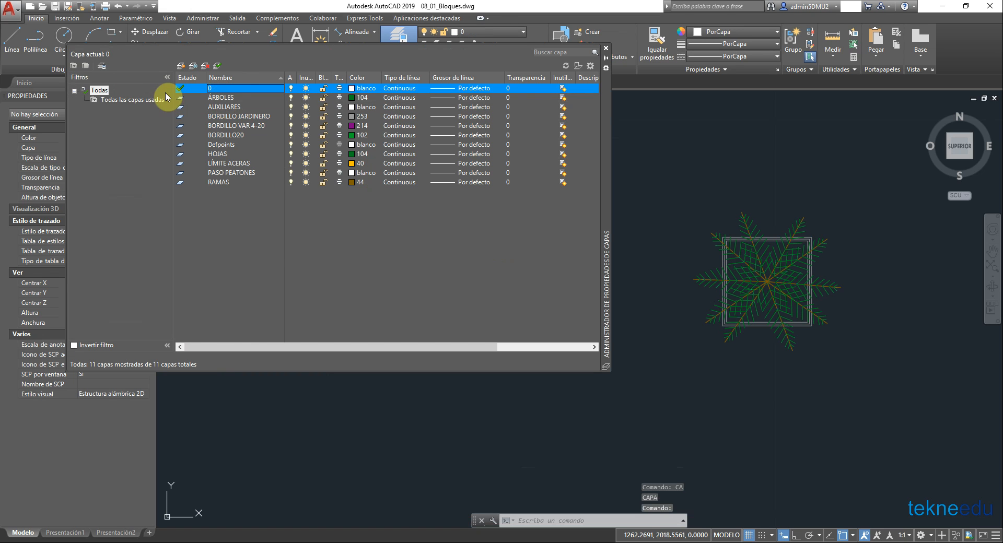
Freeze the RAMAS layer to check its effect on the branches inside the tree block, and thaw it again
{"action": "left_click", "coordinate": [223, 97]}
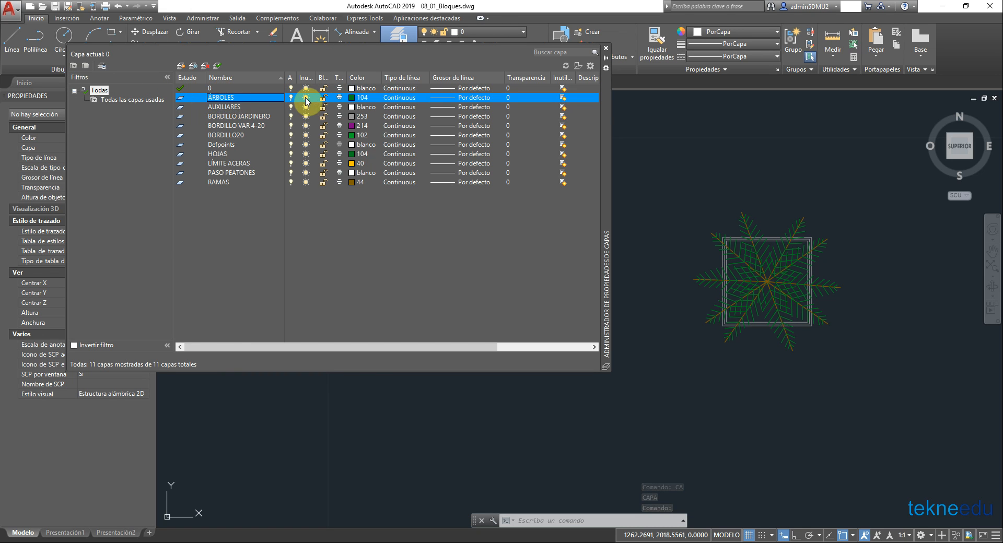
{"action": "left_click", "coordinate": [222, 182]}
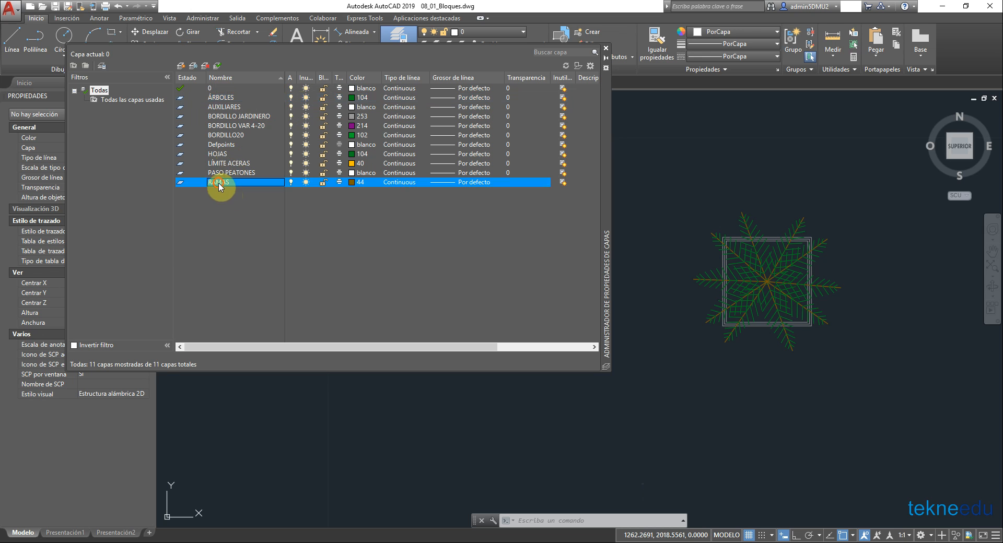
{"action": "left_click", "coordinate": [720, 205]}
{"action": "scroll", "coordinate": [716, 202], "scroll_direction": "up", "scroll_amount": 3}
{"action": "middle_click_drag", "start_coordinate": [716, 200], "coordinate": [687, 163]}
{"action": "scroll", "coordinate": [688, 163], "scroll_direction": "up", "scroll_amount": 2}
{"action": "scroll", "coordinate": [688, 164], "scroll_direction": "down", "scroll_amount": 2}
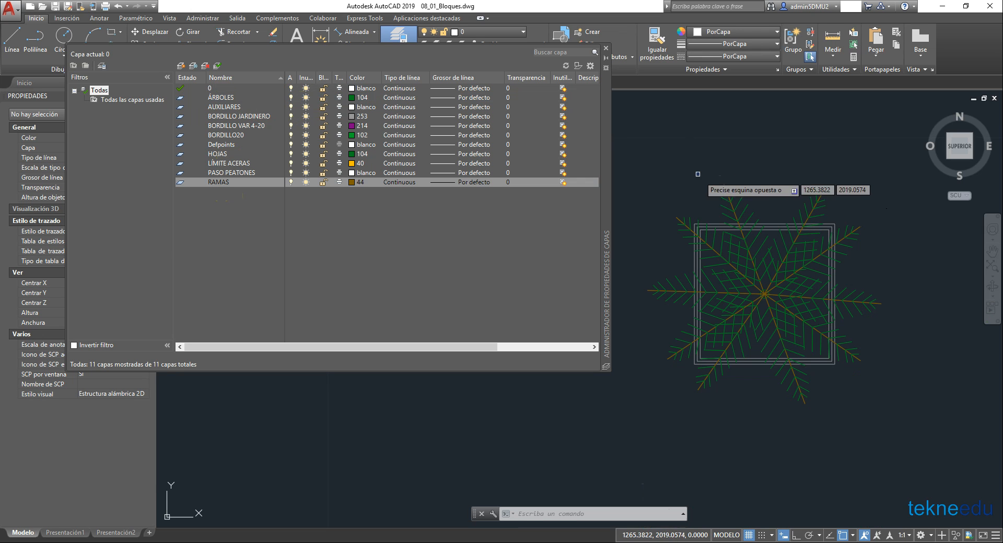
{"action": "key", "text": "Escape"}
{"action": "type", "text": "z"}
{"action": "key", "text": "Return"}
{"action": "key", "text": "Return"}
{"action": "left_click_drag", "start_coordinate": [734, 204], "coordinate": [736, 96]}
{"action": "middle_click_drag", "start_coordinate": [872, 201], "coordinate": [859, 219]}
{"action": "key", "text": "Escape"}
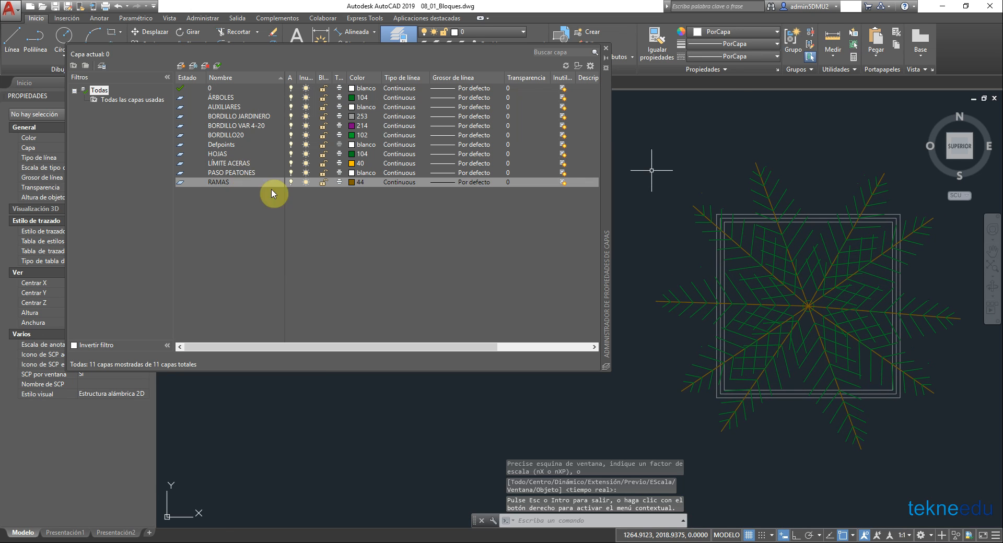
{"action": "left_click", "coordinate": [306, 183]}
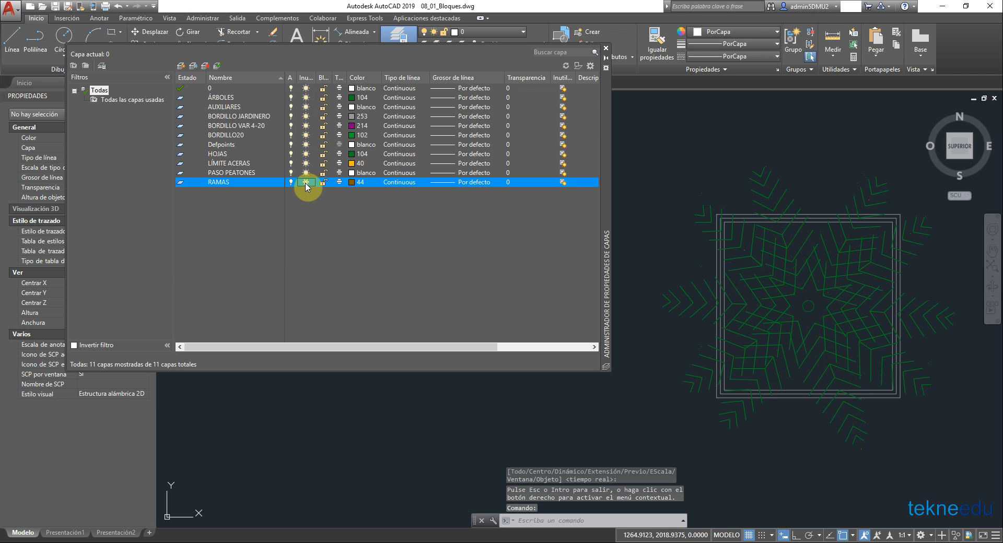
{"action": "left_click", "coordinate": [306, 182]}
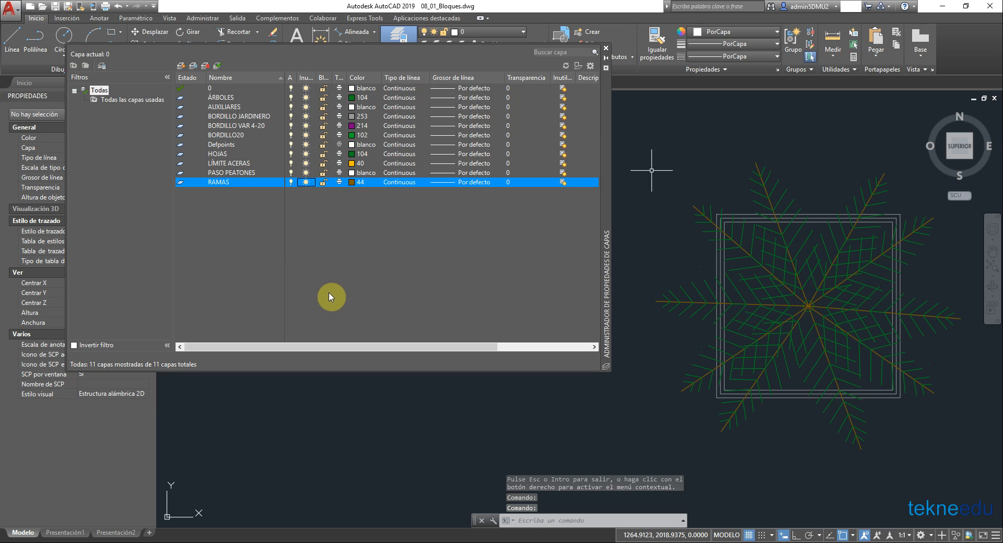
Freeze the HOJAS layer to check its effect on the leaves inside the tree block, and thaw it again
{"action": "left_click", "coordinate": [225, 154]}
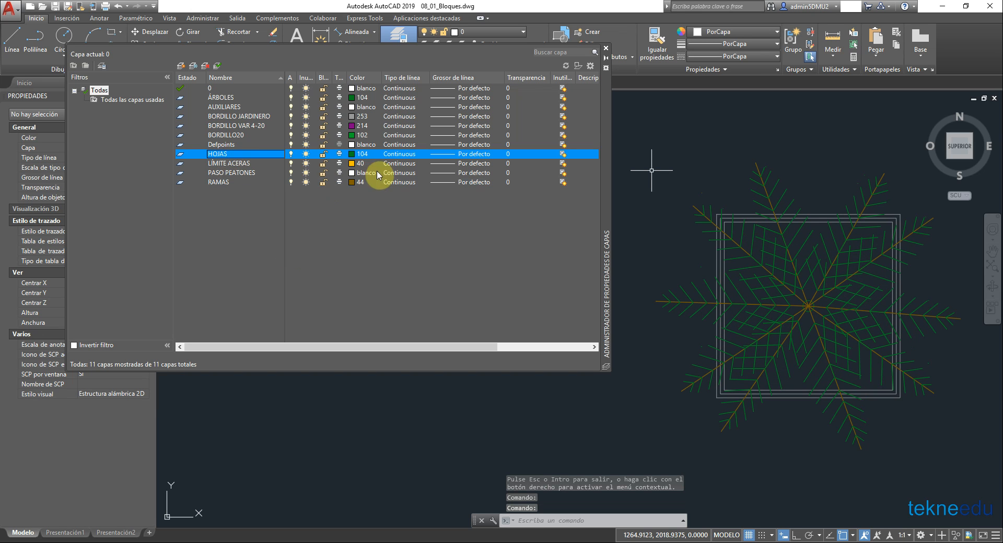
{"action": "left_click", "coordinate": [306, 154]}
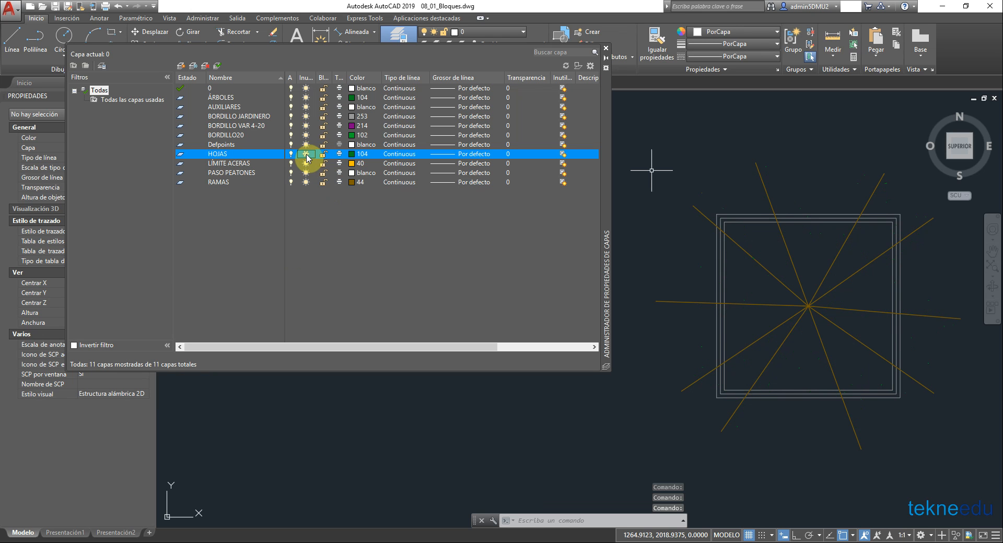
{"action": "left_click", "coordinate": [306, 154]}
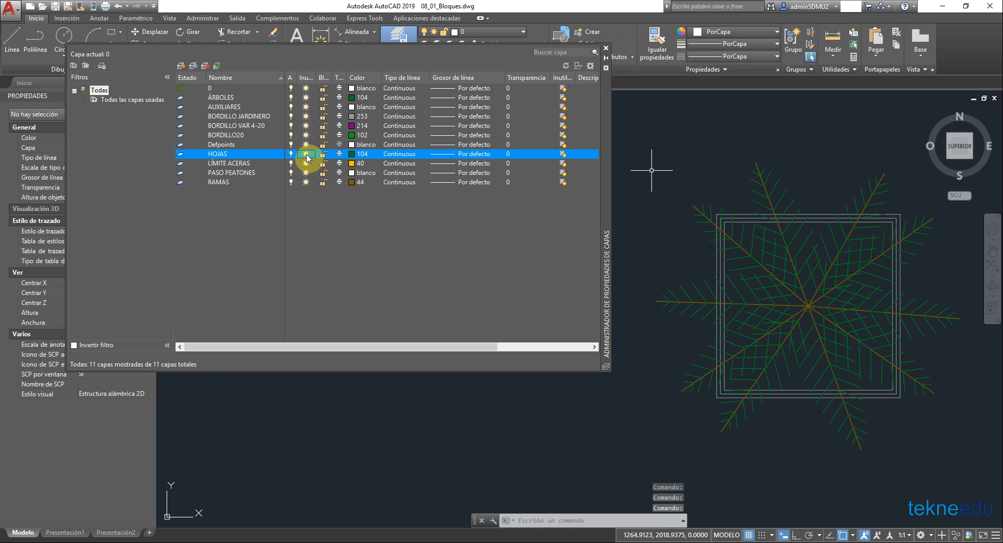
Freeze the BORDILLO JARDINERO layer to check its effect on the block's planter border, and thaw it again
{"action": "left_click", "coordinate": [306, 116]}
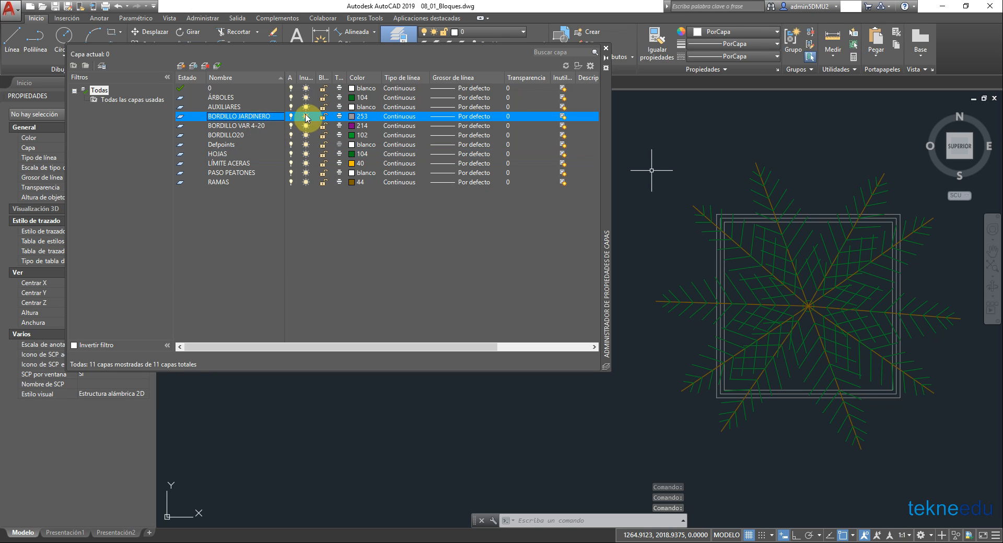
{"action": "left_click", "coordinate": [306, 116]}
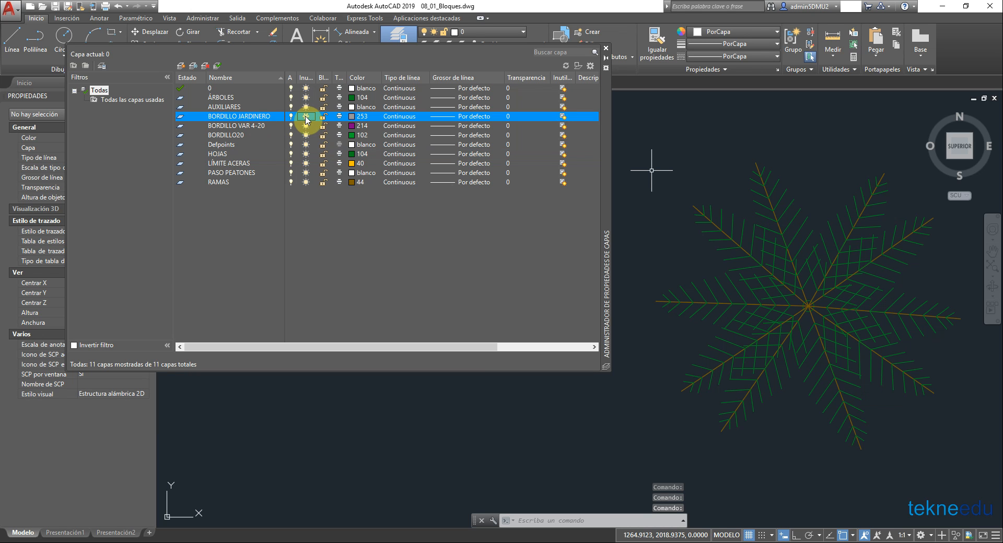
{"action": "left_click", "coordinate": [306, 116]}
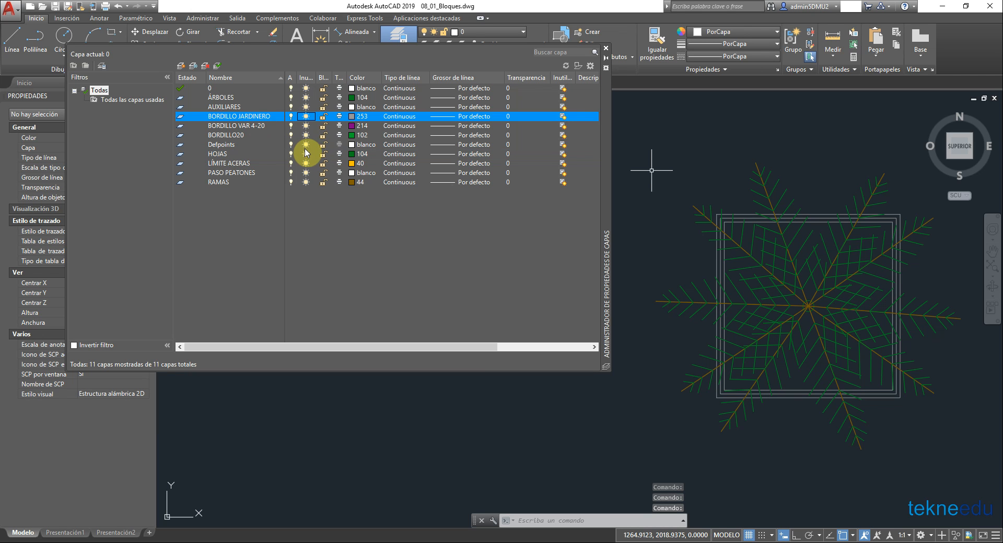
Freeze the BORDILLO JARDINERO, HOJAS and RAMAS layers together, and thaw all three again
{"action": "left_click", "coordinate": [222, 154], "text": "ctrl"}
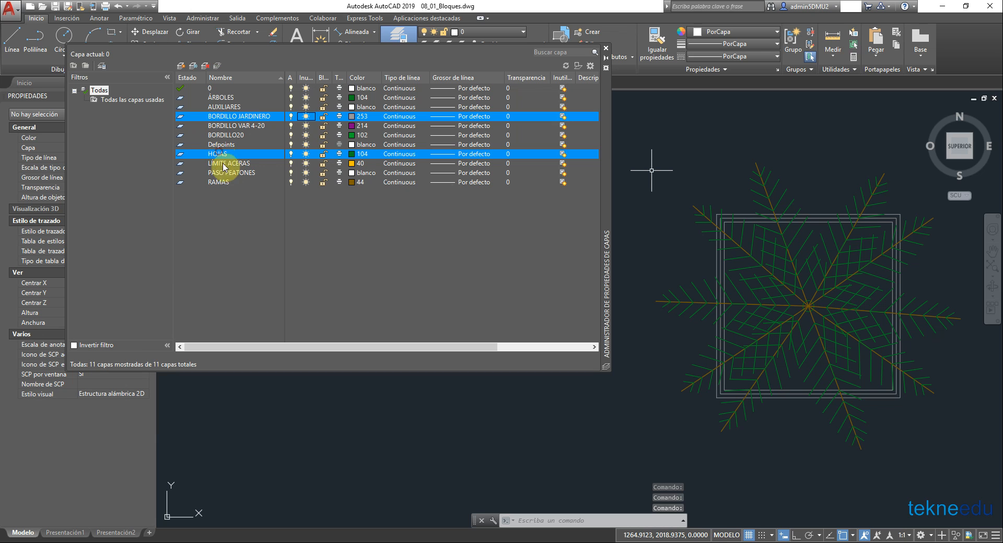
{"action": "left_click", "coordinate": [221, 183], "text": "ctrl"}
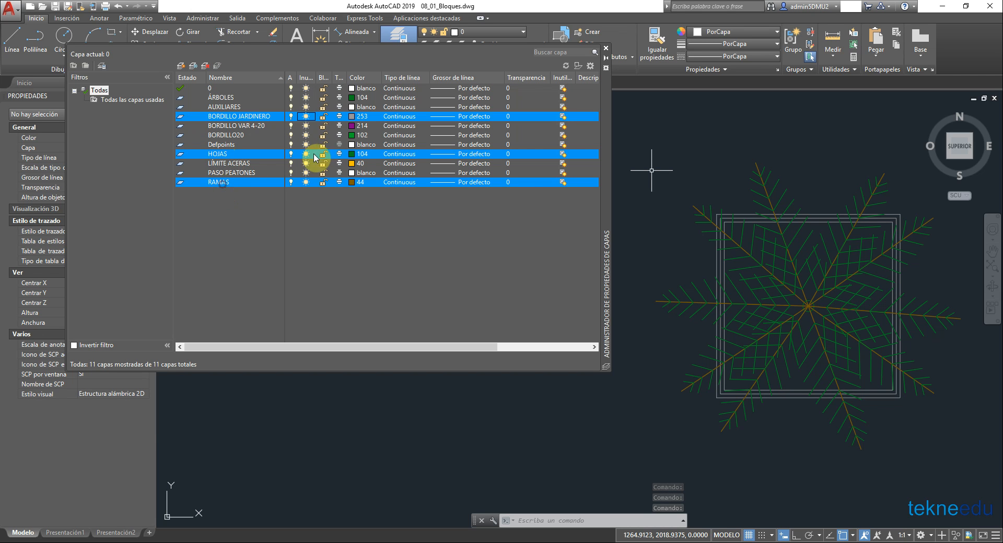
{"action": "left_click", "coordinate": [306, 117]}
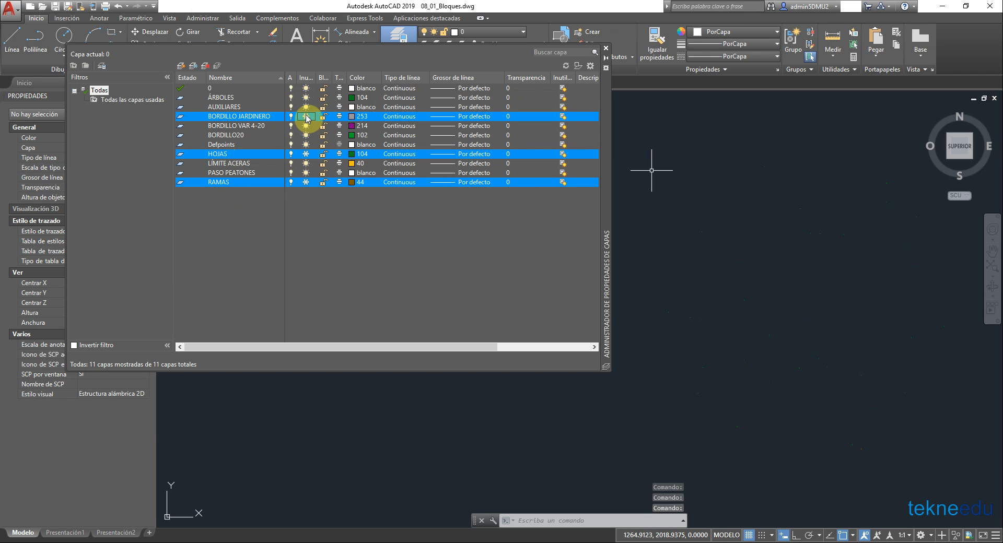
{"action": "left_click", "coordinate": [306, 117]}
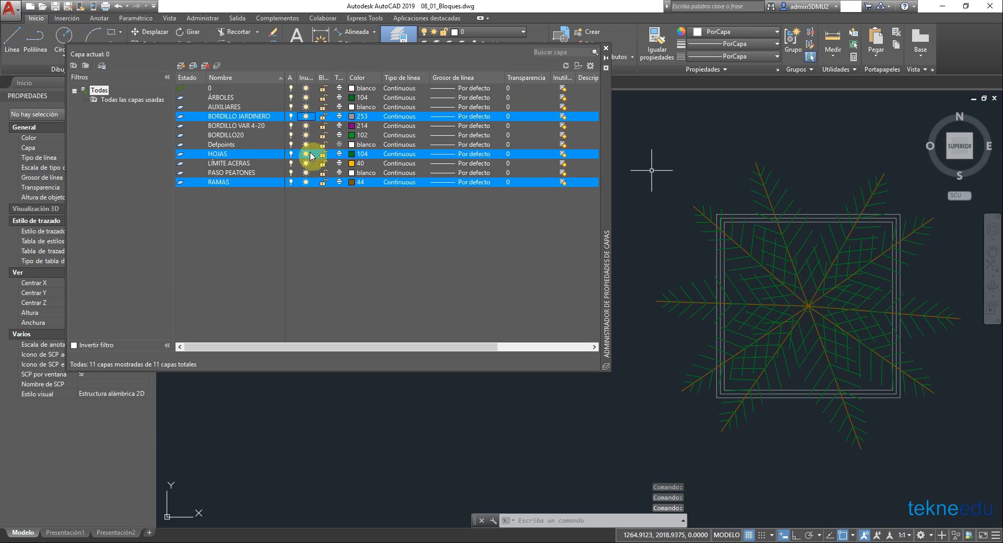
Freeze only the ÁRBOLES layer to check its effect on the whole tree block, and thaw it again
{"action": "left_click", "coordinate": [224, 98]}
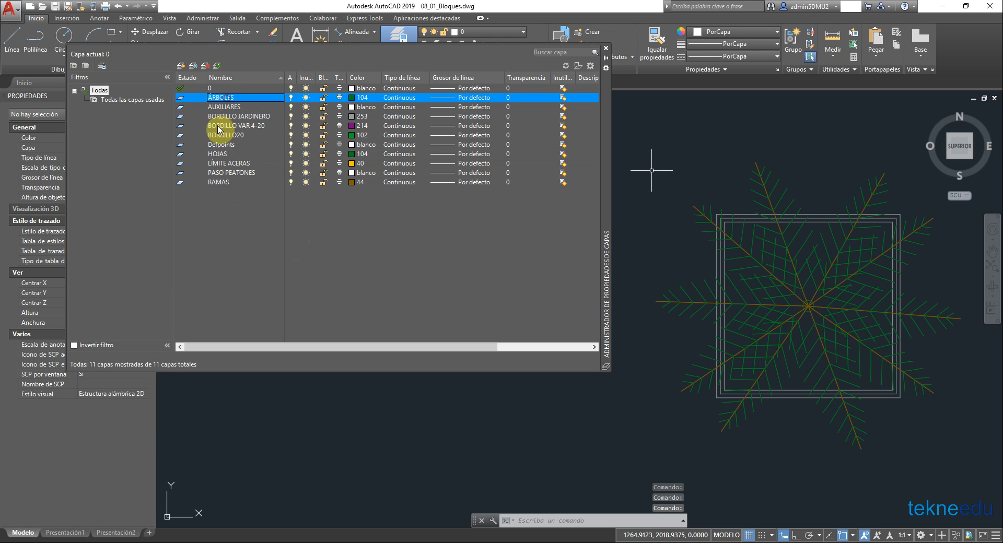
{"action": "left_click", "coordinate": [306, 99]}
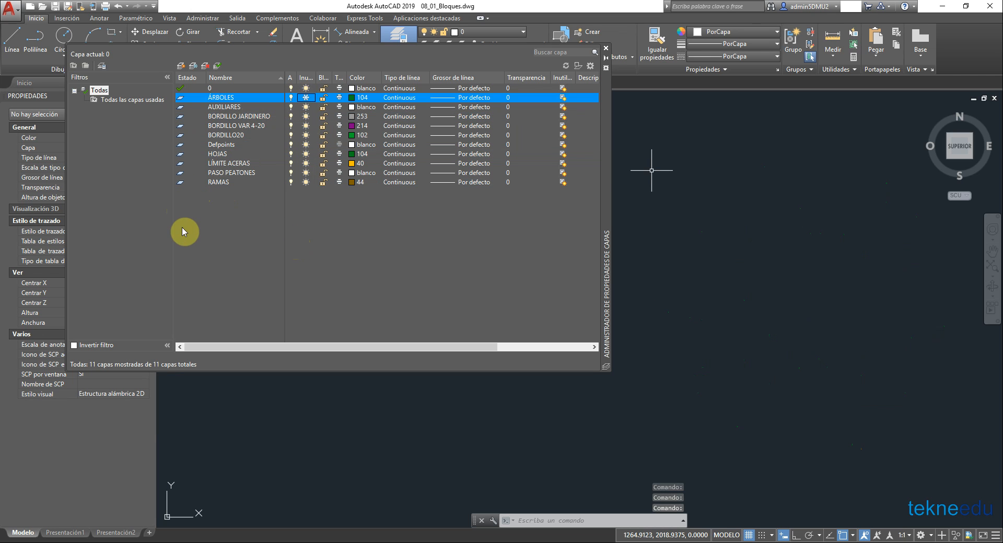
{"action": "left_click", "coordinate": [306, 99]}
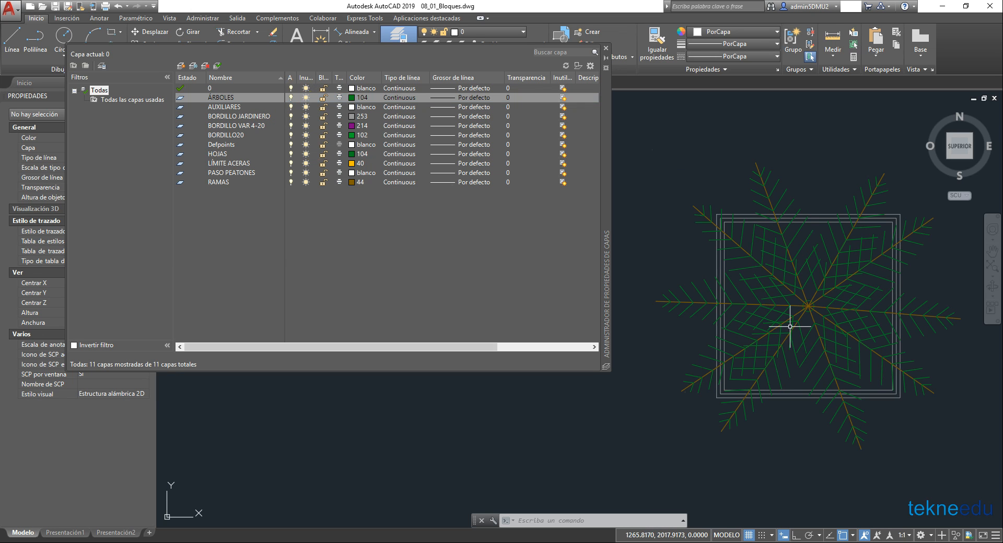
Select the tree block to check its assigned layer, clear the selection and close the layer properties manager
{"action": "left_click", "coordinate": [787, 257]}
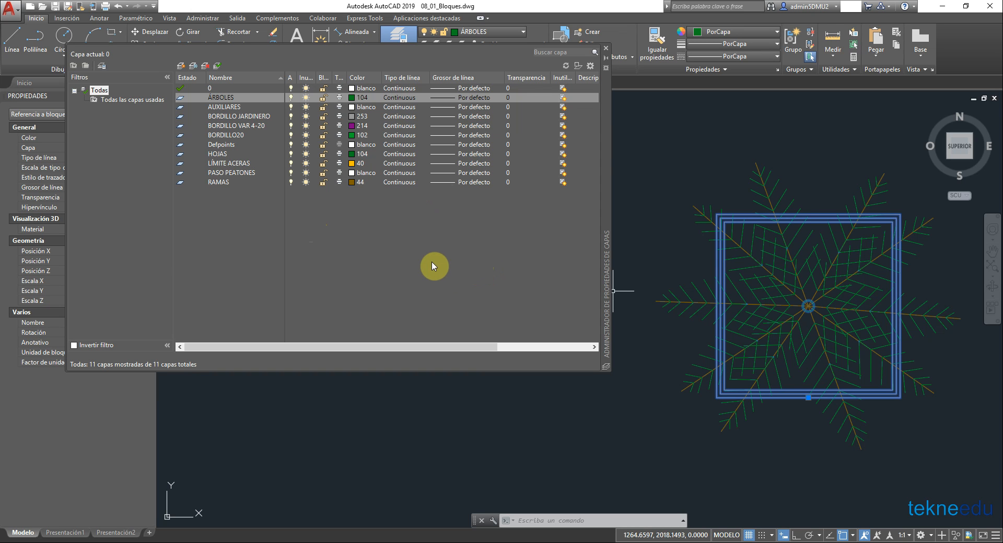
{"action": "key", "text": "Escape"}
{"action": "left_click", "coordinate": [605, 48]}
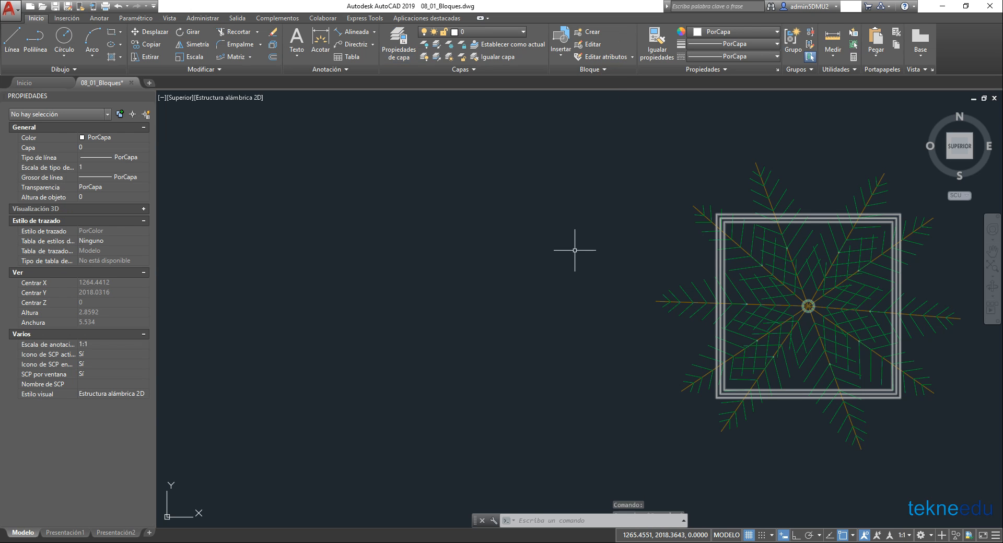
Delete the six old tree path arrays along both sides of the street, before, between and beyond the two crosswalks
{"action": "key", "text": "Escape"}
{"action": "scroll", "coordinate": [559, 289], "scroll_direction": "down", "scroll_amount": 6}
{"action": "middle_click_drag", "start_coordinate": [548, 320], "coordinate": [497, 179]}
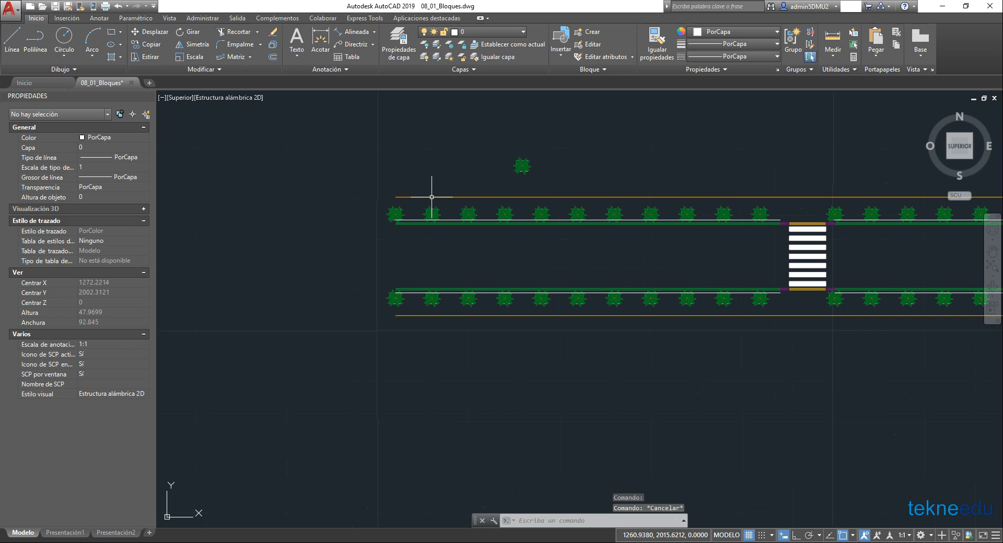
{"action": "left_click", "coordinate": [392, 213]}
{"action": "left_click", "coordinate": [398, 298]}
{"action": "middle_click_drag", "start_coordinate": [760, 296], "coordinate": [480, 301]}
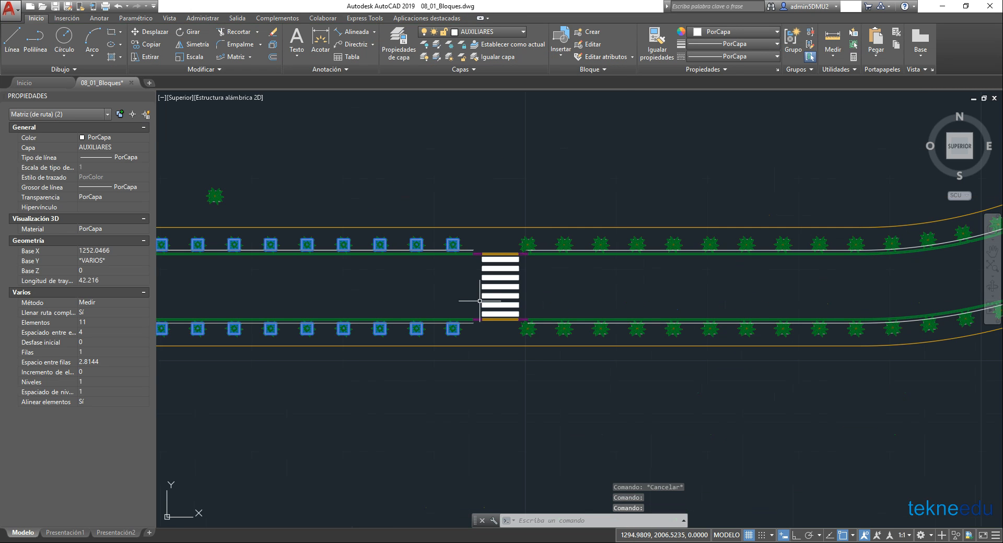
{"action": "left_click", "coordinate": [526, 242]}
{"action": "left_click", "coordinate": [533, 335]}
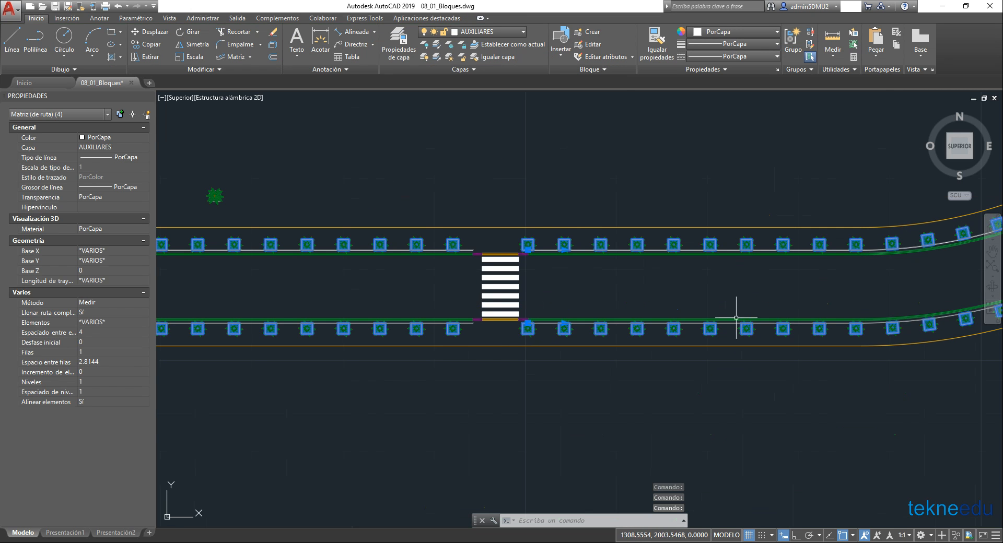
{"action": "middle_click_drag", "start_coordinate": [857, 299], "coordinate": [313, 398]}
{"action": "middle_click_drag", "start_coordinate": [837, 104], "coordinate": [614, 233]}
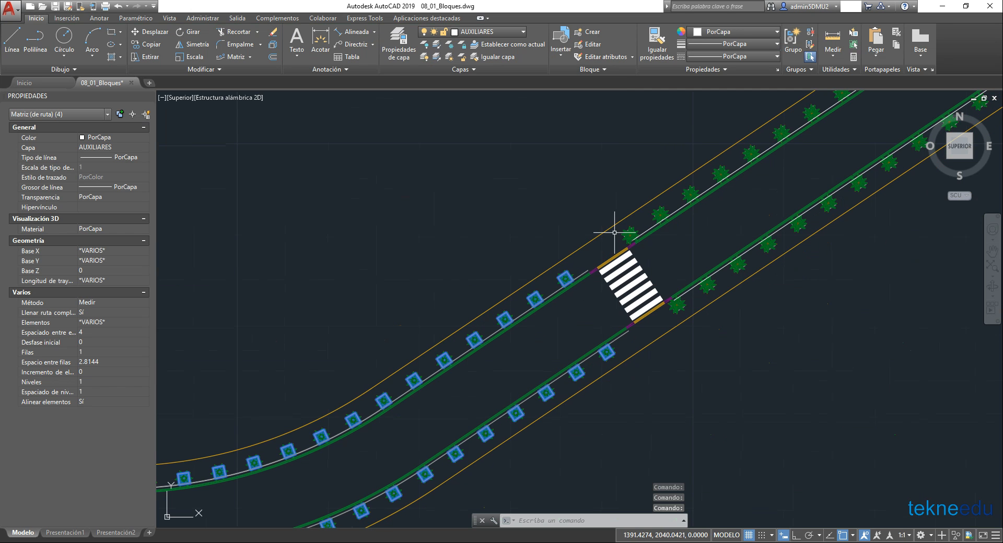
{"action": "left_click", "coordinate": [626, 235]}
{"action": "left_click", "coordinate": [677, 304]}
{"action": "key", "text": "Delete"}
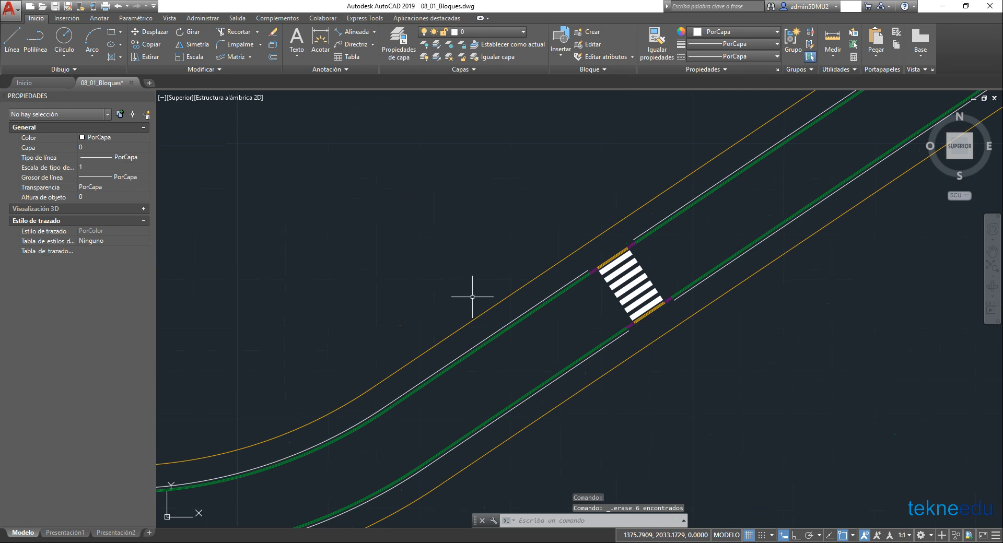
Copy the separate ARBOL10 block from its planter's lower edge midpoint to the west end of the street's upper auxiliary line
{"action": "scroll", "coordinate": [345, 269], "scroll_direction": "down", "scroll_amount": 2}
{"action": "middle_click_drag", "start_coordinate": [345, 269], "coordinate": [711, 230]}
{"action": "middle_click_drag", "start_coordinate": [513, 229], "coordinate": [835, 235]}
{"action": "scroll", "coordinate": [520, 347], "scroll_direction": "up", "scroll_amount": 2}
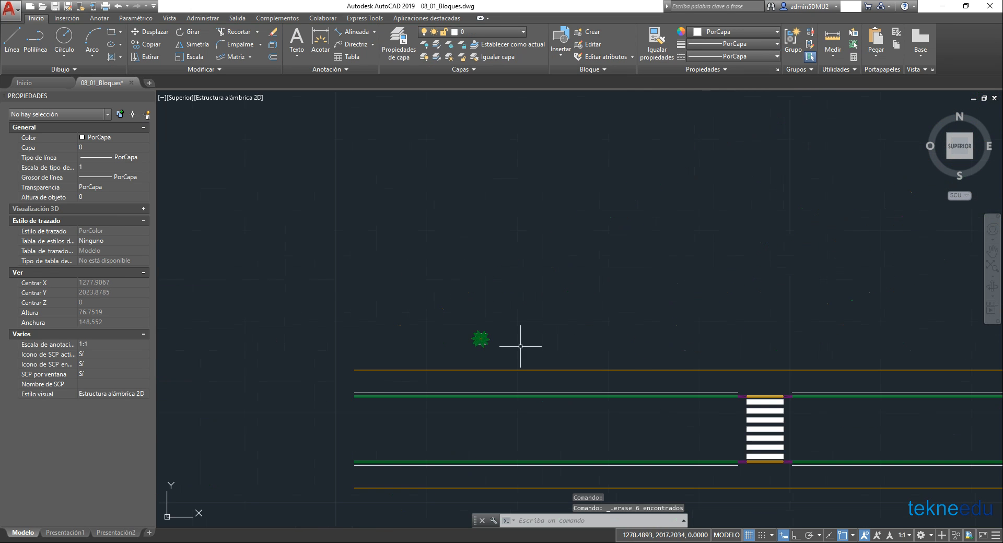
{"action": "left_click", "coordinate": [486, 336]}
{"action": "scroll", "coordinate": [485, 359], "scroll_direction": "up", "scroll_amount": 5}
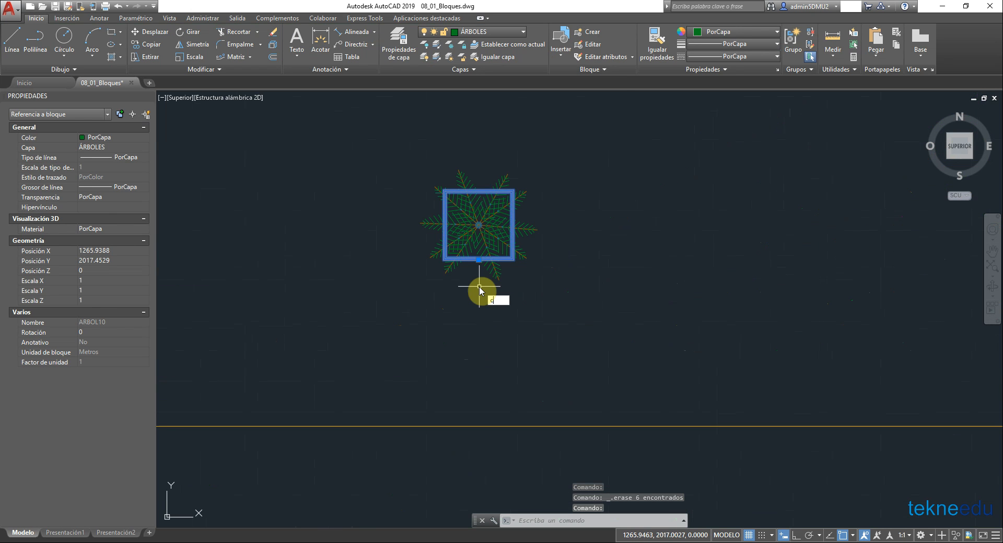
{"action": "type", "text": "C"}
{"action": "key", "text": "Return"}
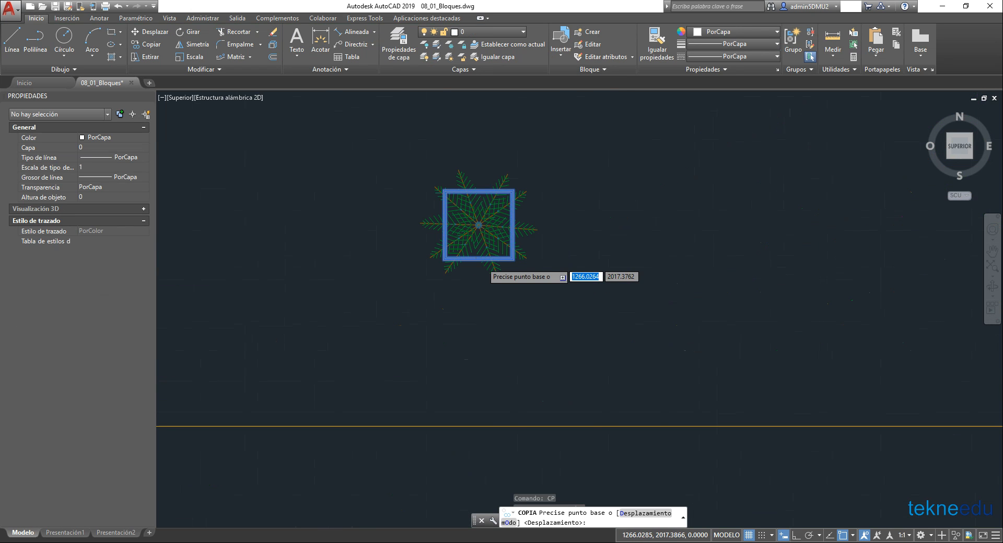
{"action": "scroll", "coordinate": [470, 276], "scroll_direction": "up", "scroll_amount": 5}
{"action": "left_click", "coordinate": [462, 253]}
{"action": "scroll", "coordinate": [462, 270], "scroll_direction": "down", "scroll_amount": 6}
{"action": "middle_click_drag", "start_coordinate": [407, 326], "coordinate": [748, 223]}
{"action": "middle_click_drag", "start_coordinate": [472, 291], "coordinate": [723, 207]}
{"action": "scroll", "coordinate": [560, 241], "scroll_direction": "up", "scroll_amount": 6}
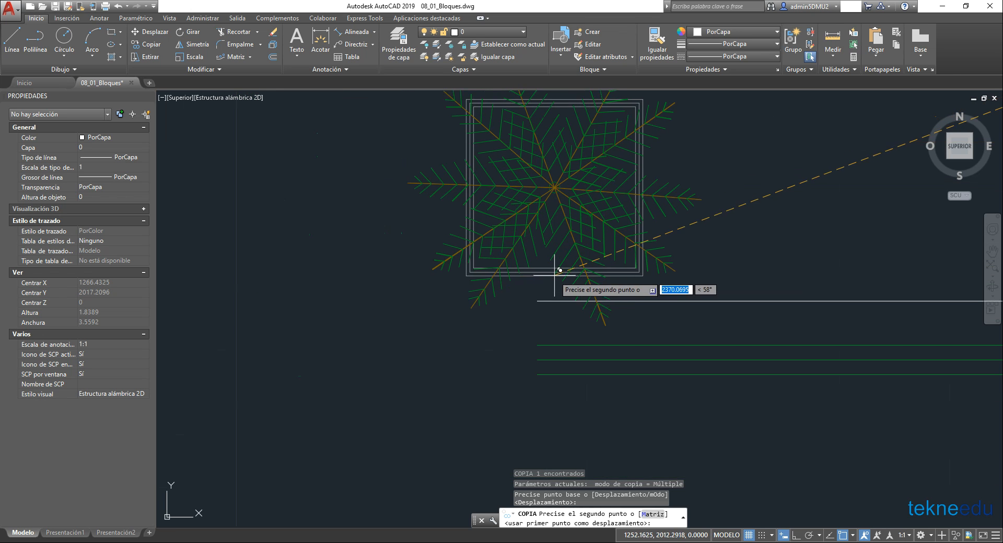
{"action": "left_click", "coordinate": [538, 298]}
Place another tree copy at the start of the upper auxiliary line just east of the first crosswalk
{"action": "scroll", "coordinate": [539, 285], "scroll_direction": "down", "scroll_amount": 7}
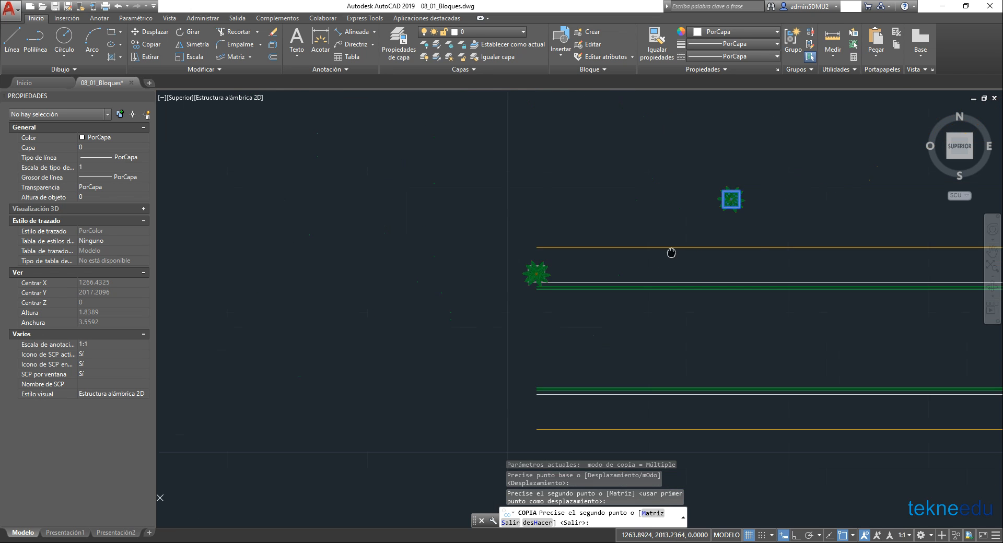
{"action": "middle_click_drag", "start_coordinate": [669, 253], "coordinate": [233, 156]}
{"action": "scroll", "coordinate": [754, 177], "scroll_direction": "up", "scroll_amount": 6}
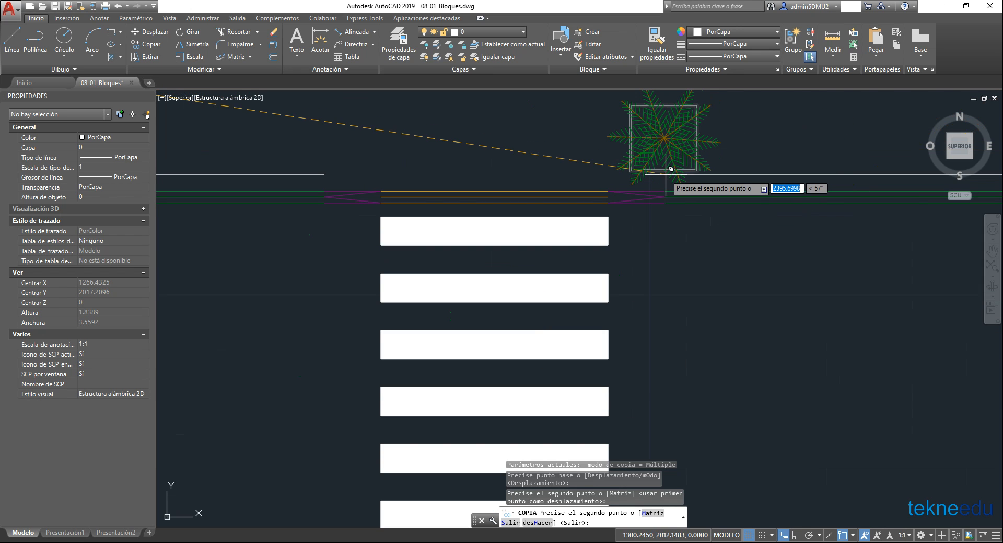
{"action": "left_click", "coordinate": [664, 136]}
Place one more tree copy at the start of the upper sloped auxiliary line beyond the second crosswalk and finish copying
{"action": "scroll", "coordinate": [652, 212], "scroll_direction": "down", "scroll_amount": 4}
{"action": "scroll", "coordinate": [721, 217], "scroll_direction": "down", "scroll_amount": 5}
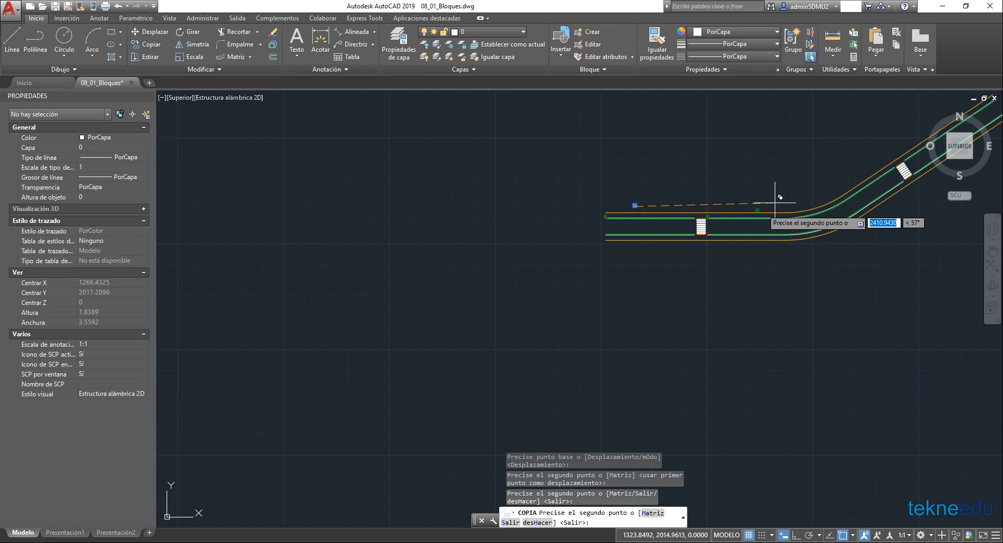
{"action": "scroll", "coordinate": [909, 167], "scroll_direction": "up", "scroll_amount": 7}
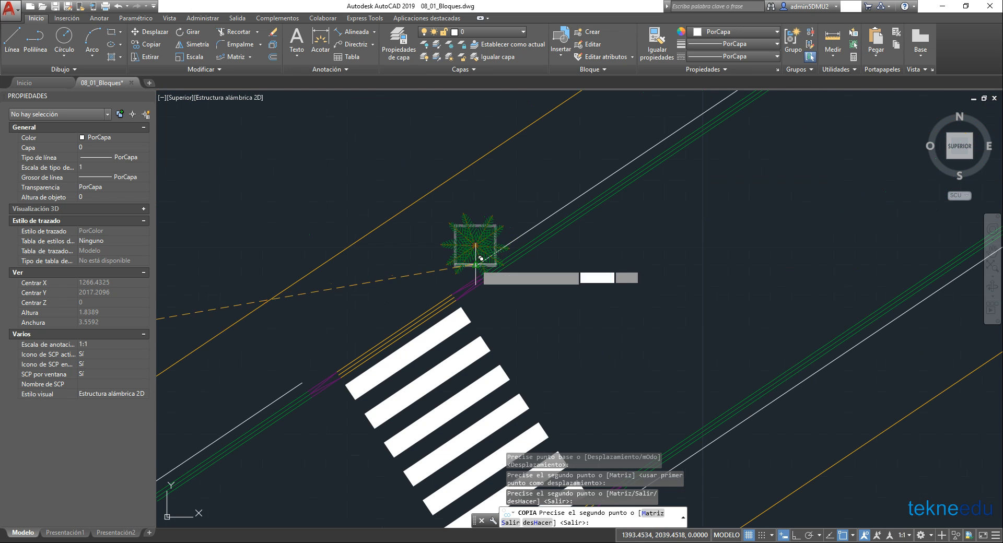
{"action": "left_click", "coordinate": [467, 249]}
{"action": "key", "text": "Escape"}
Rotate the tree beyond the second crosswalk by reference about its insertion point, aligning its planter's lower edge with the sloped auxiliary line
{"action": "left_click", "coordinate": [467, 248]}
{"action": "scroll", "coordinate": [494, 259], "scroll_direction": "up", "scroll_amount": 5}
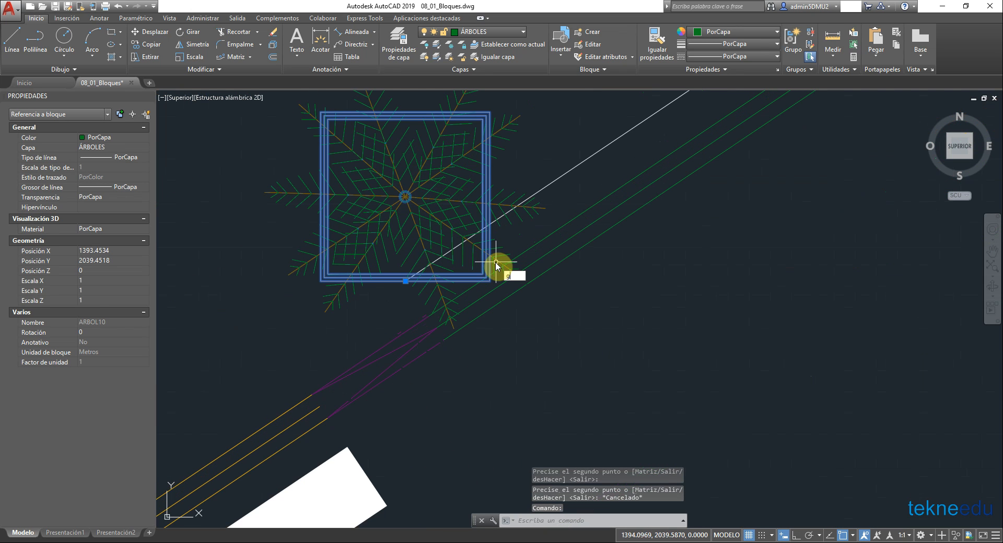
{"action": "type", "text": "gi"}
{"action": "key", "text": "Return"}
{"action": "scroll", "coordinate": [405, 280], "scroll_direction": "up", "scroll_amount": 4}
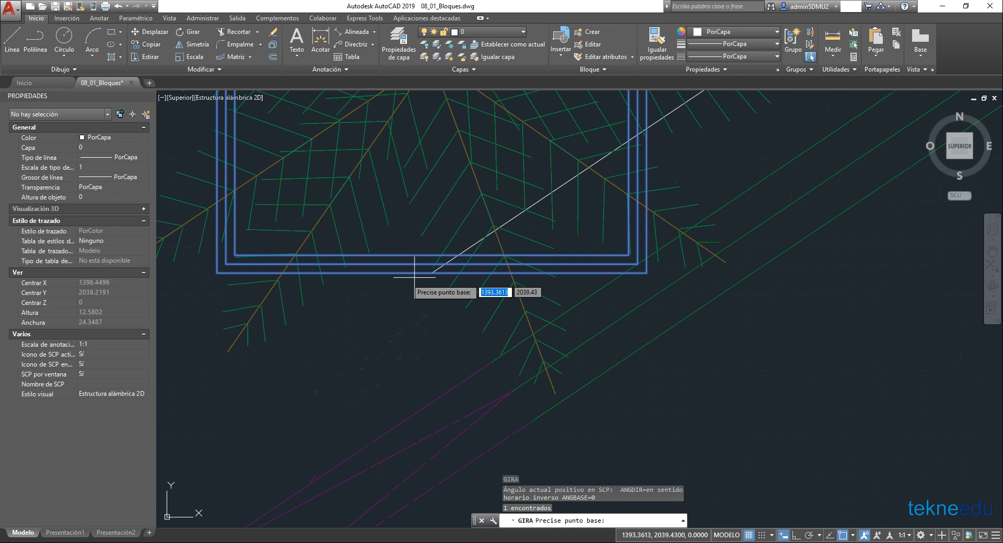
{"action": "left_click", "coordinate": [431, 272]}
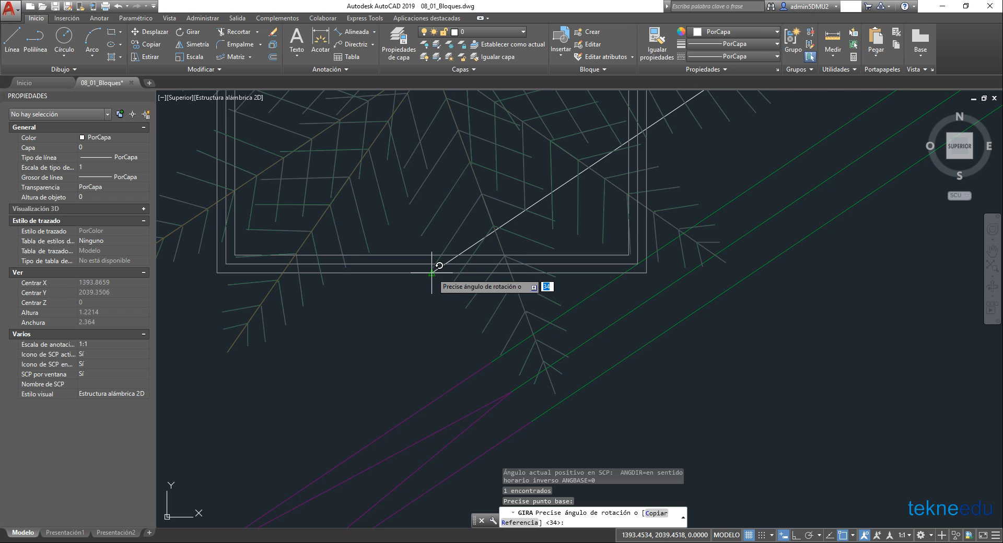
{"action": "type", "text": "r"}
{"action": "key", "text": "Return"}
{"action": "left_click", "coordinate": [431, 272]}
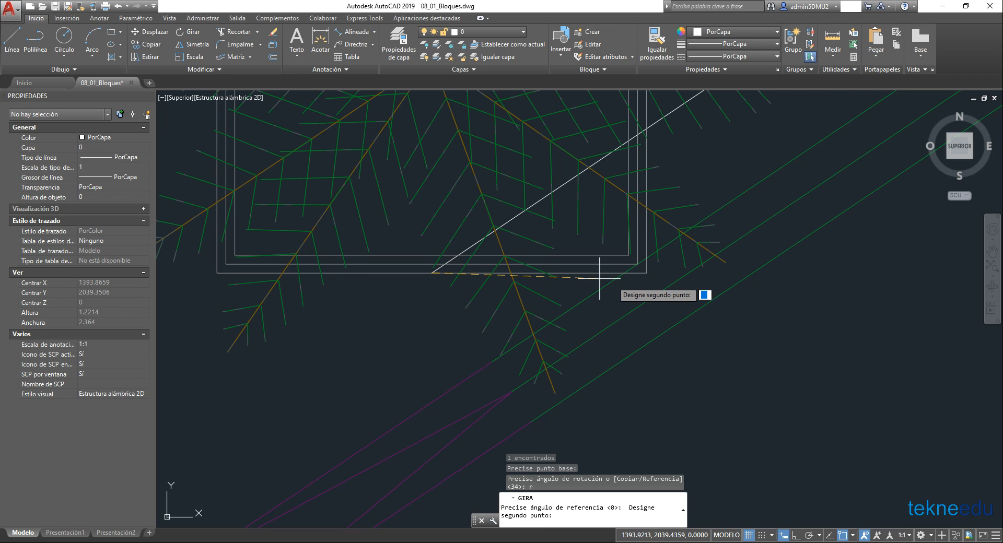
{"action": "left_click", "coordinate": [646, 272]}
{"action": "scroll", "coordinate": [646, 272], "scroll_direction": "down", "scroll_amount": 4}
{"action": "type", "text": "cera"}
{"action": "key", "text": "Return"}
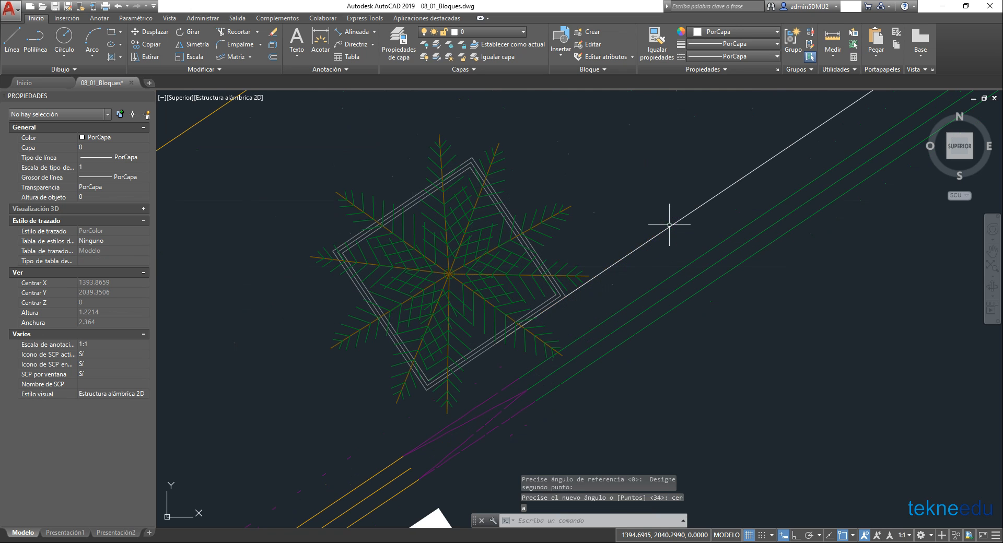
Copy the rotated tree from its insertion point to the start of the opposite sidewalk's auxiliary line beyond the second crosswalk
{"action": "scroll", "coordinate": [631, 299], "scroll_direction": "down", "scroll_amount": 6}
{"action": "middle_click_drag", "start_coordinate": [591, 287], "coordinate": [573, 214]}
{"action": "left_click", "coordinate": [565, 206]}
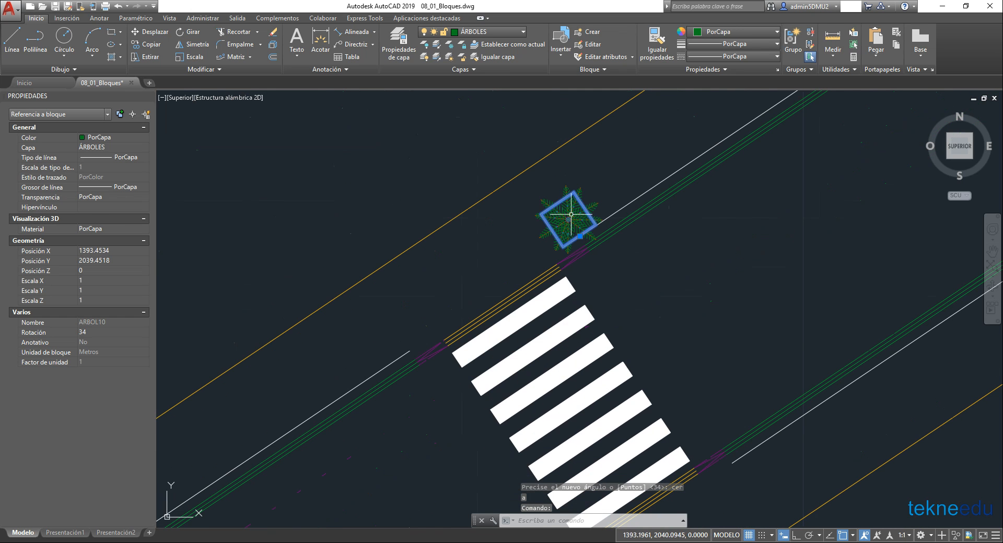
{"action": "type", "text": "cp"}
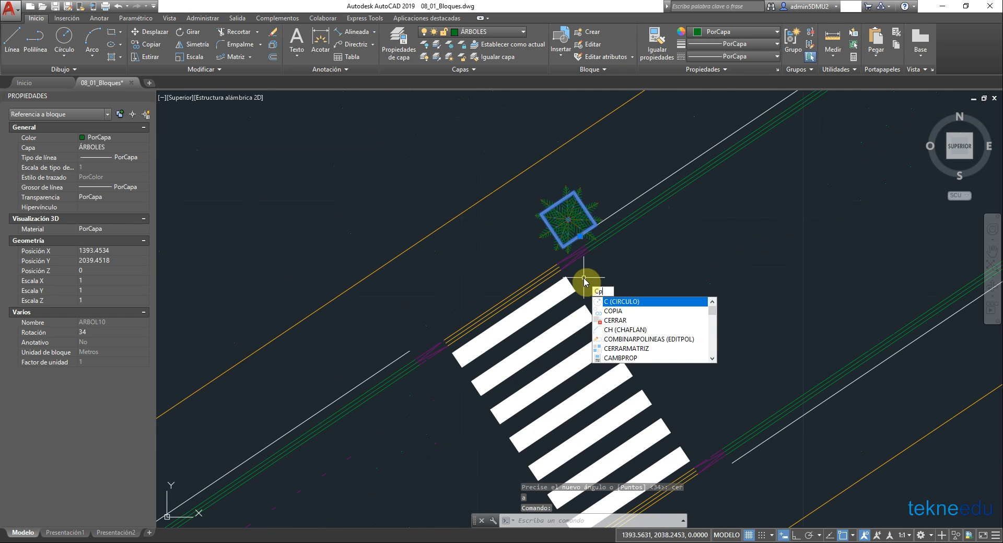
{"action": "key", "text": "Return"}
{"action": "scroll", "coordinate": [589, 271], "scroll_direction": "up", "scroll_amount": 7}
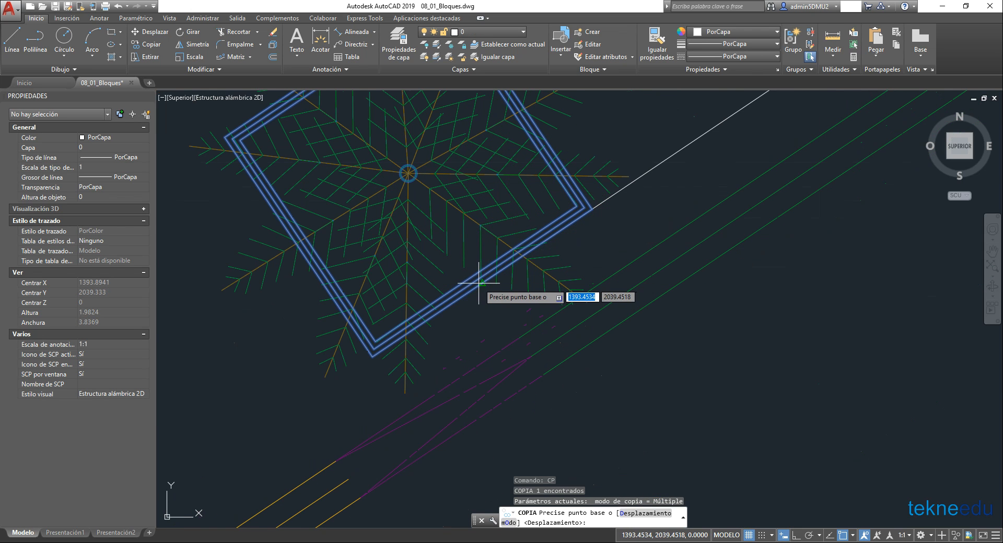
{"action": "left_click", "coordinate": [481, 284]}
{"action": "scroll", "coordinate": [485, 282], "scroll_direction": "down", "scroll_amount": 7}
{"action": "scroll", "coordinate": [517, 360], "scroll_direction": "up", "scroll_amount": 8}
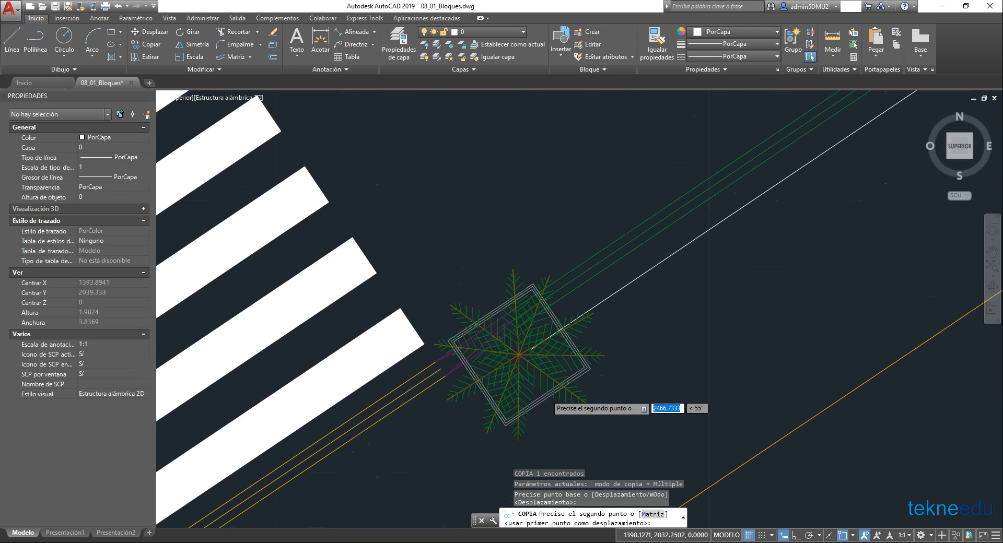
{"action": "left_click", "coordinate": [453, 144]}
{"action": "key", "text": "Escape"}
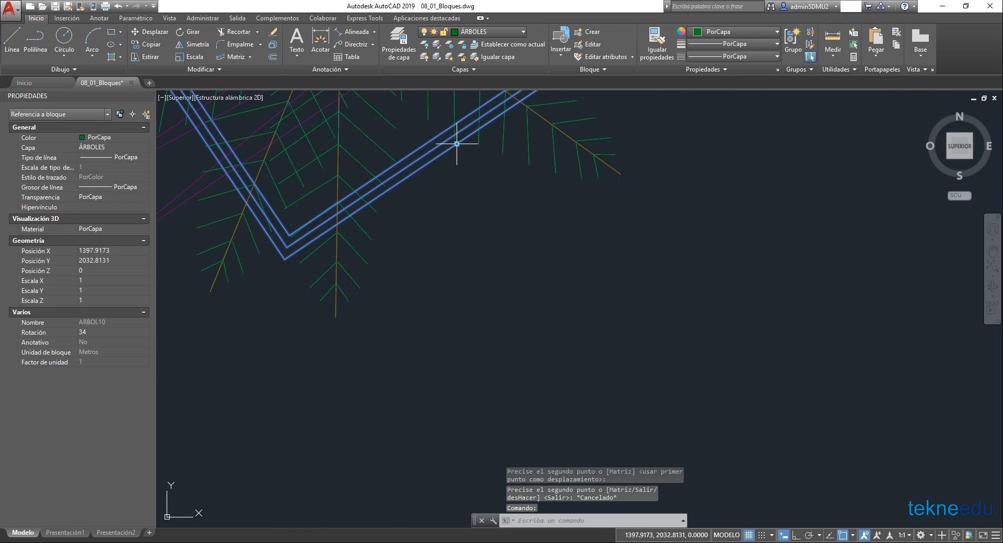
Rotate the copied tree on the lower sidewalk by 180 degrees about its insertion point
{"action": "scroll", "coordinate": [457, 143], "scroll_direction": "down", "scroll_amount": 3}
{"action": "mouse_move", "coordinate": [528, 112]}
{"action": "middle_mouse_down"}
{"action": "mouse_move", "coordinate": [512, 183]}
{"action": "mouse_move", "coordinate": [457, 251]}
{"action": "middle_mouse_up"}
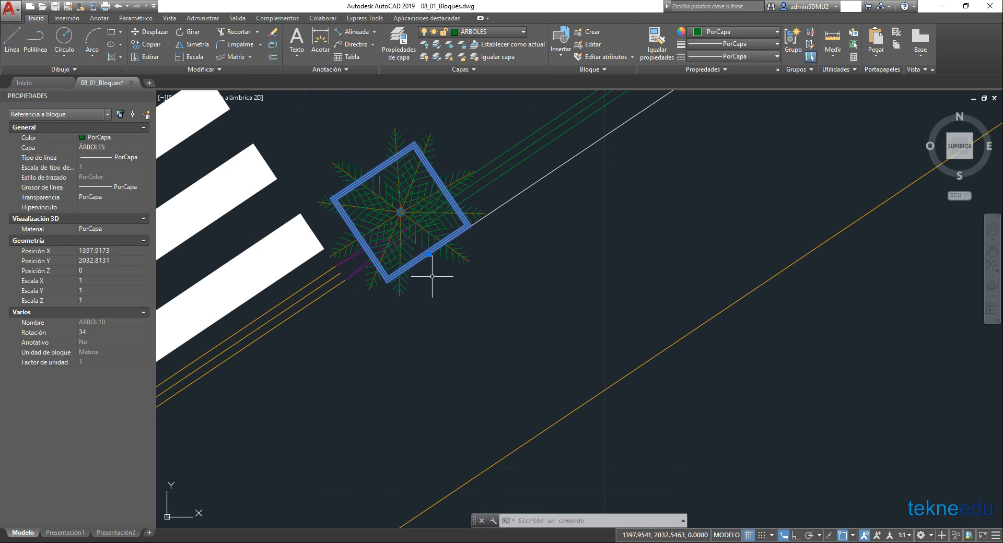
{"action": "type", "text": "ira"}
{"action": "key", "text": "Return"}
{"action": "scroll", "coordinate": [431, 277], "scroll_direction": "up", "scroll_amount": 2}
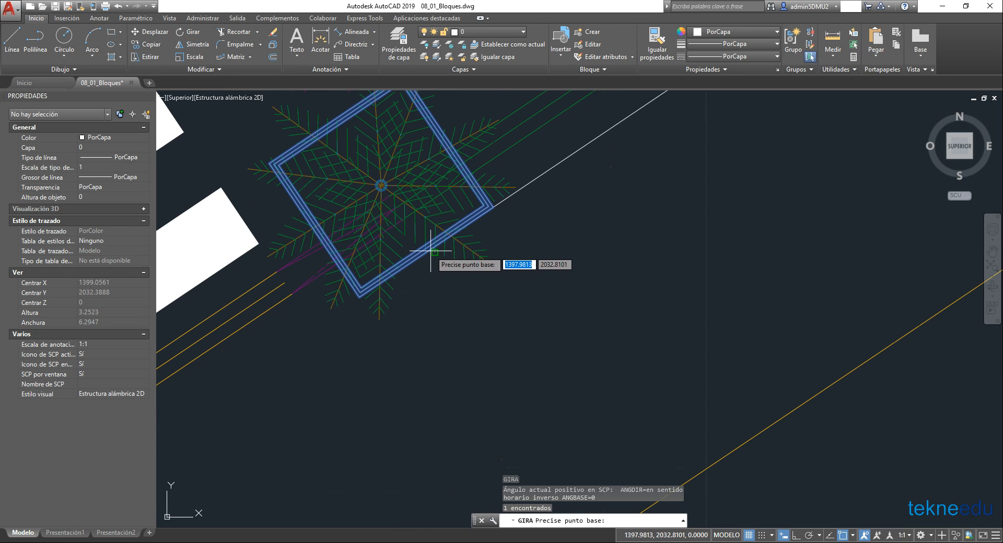
{"action": "scroll", "coordinate": [430, 251], "scroll_direction": "up", "scroll_amount": 5}
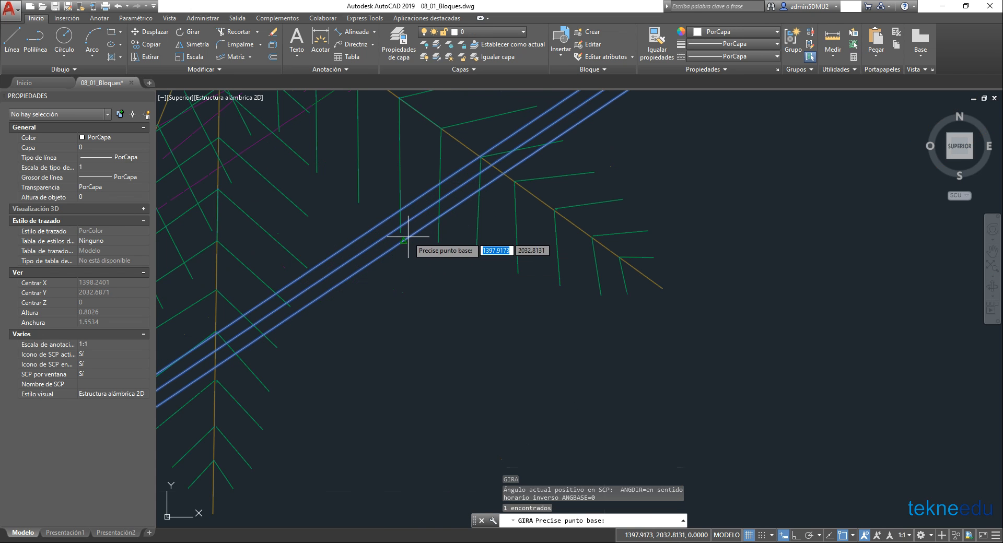
{"action": "left_click", "coordinate": [403, 241]}
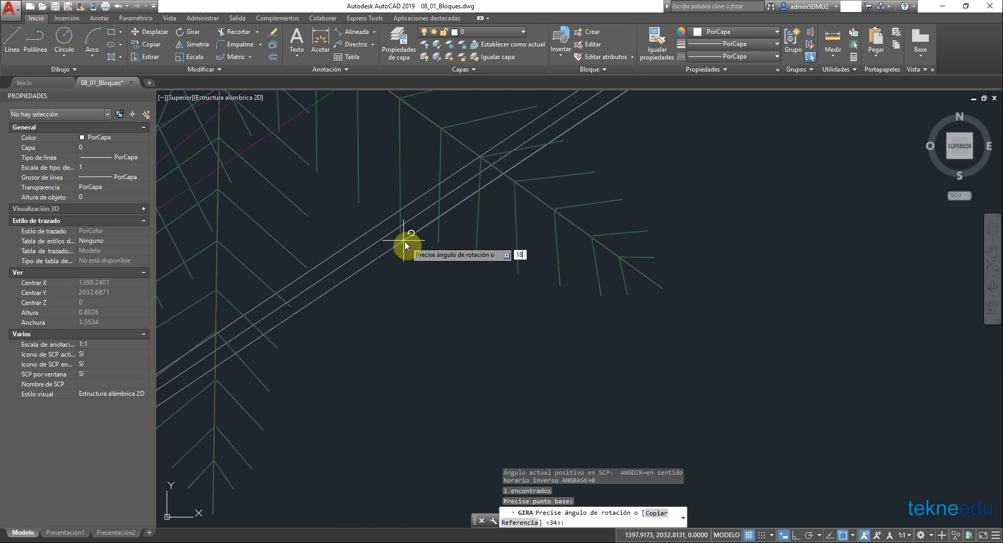
{"action": "scroll", "coordinate": [405, 243], "scroll_direction": "down", "scroll_amount": 10}
{"action": "key", "text": "Return"}
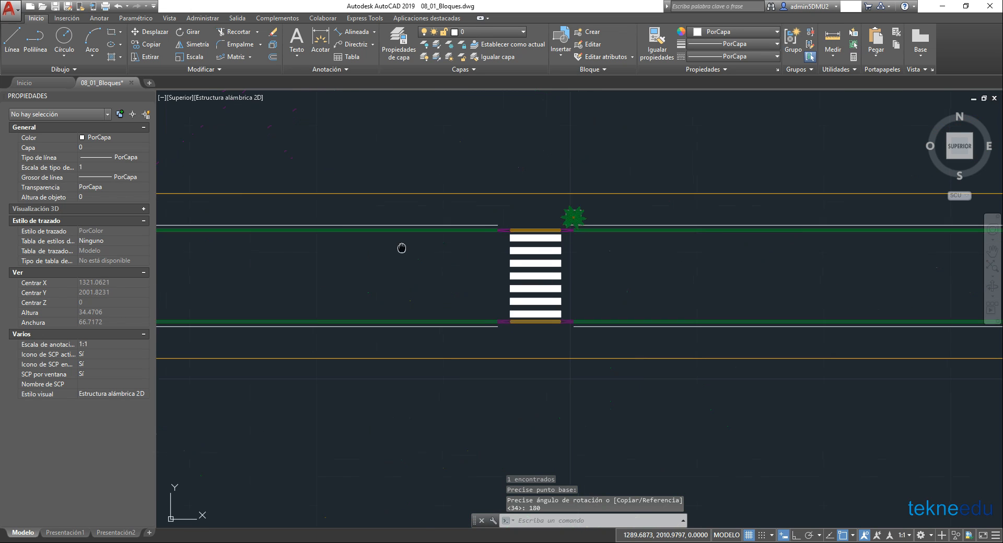
Copy the tree at the street's west end from its planter's lower midpoint to the west end of the lower auxiliary line
{"action": "key", "text": "Escape"}
{"action": "left_click", "coordinate": [363, 188]}
{"action": "type", "text": "cp"}
{"action": "key", "text": "Return"}
{"action": "scroll", "coordinate": [366, 201], "scroll_direction": "up", "scroll_amount": 6}
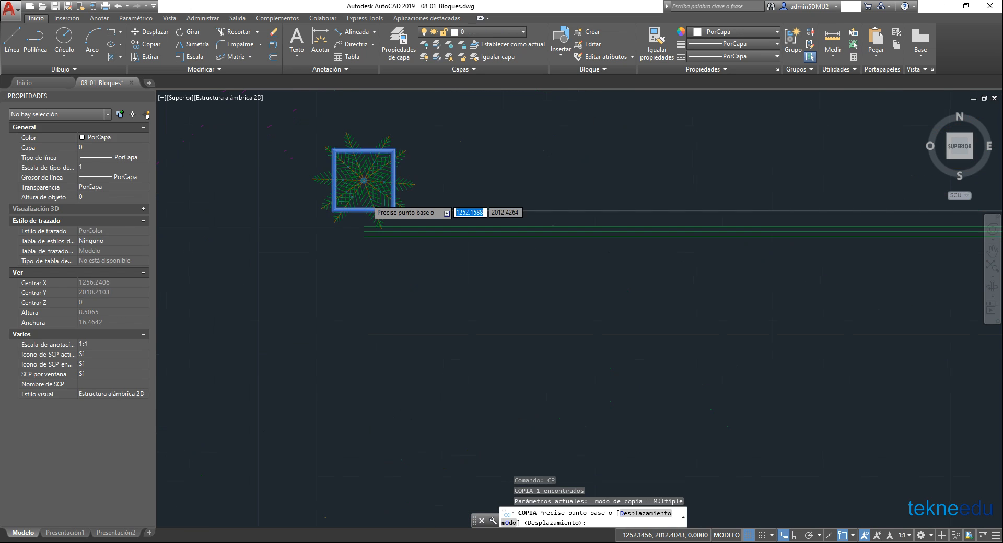
{"action": "left_click", "coordinate": [354, 243]}
{"action": "middle_click_drag", "start_coordinate": [354, 243], "coordinate": [362, 110]}
{"action": "scroll", "coordinate": [340, 273], "scroll_direction": "up", "scroll_amount": 6}
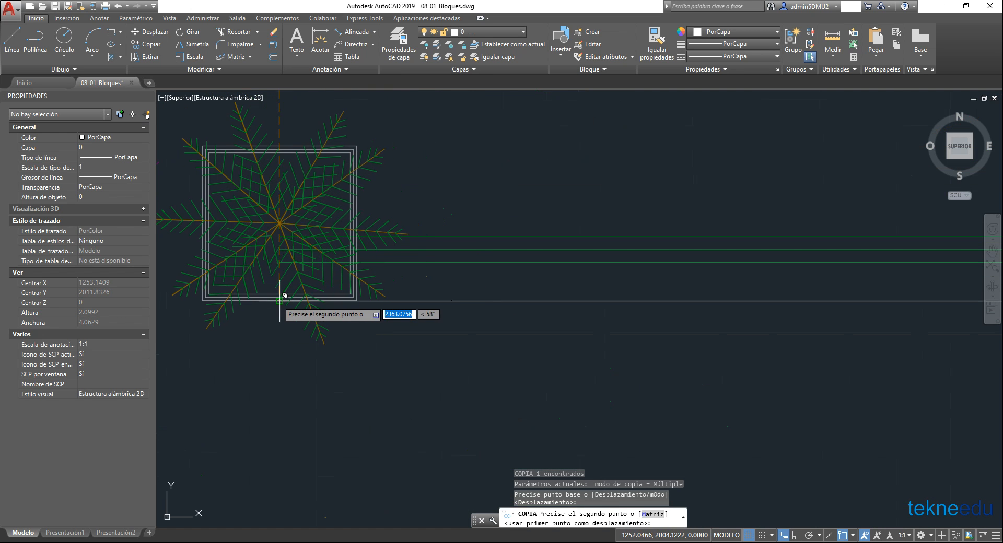
{"action": "key", "text": "Escape"}
{"action": "type", "text": "cp"}
{"action": "key", "text": "Return"}
{"action": "scroll", "coordinate": [268, 297], "scroll_direction": "up", "scroll_amount": 5}
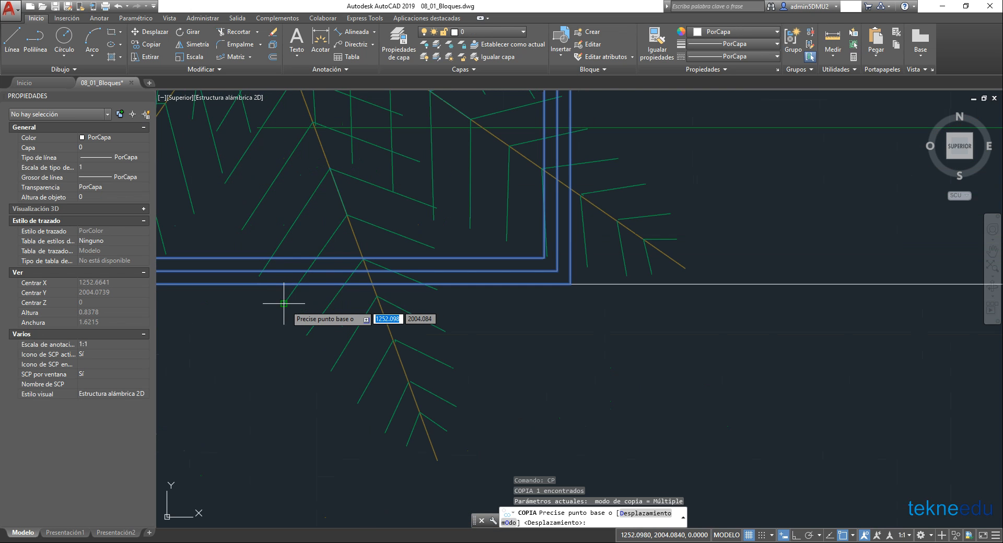
{"action": "left_click", "coordinate": [257, 284]}
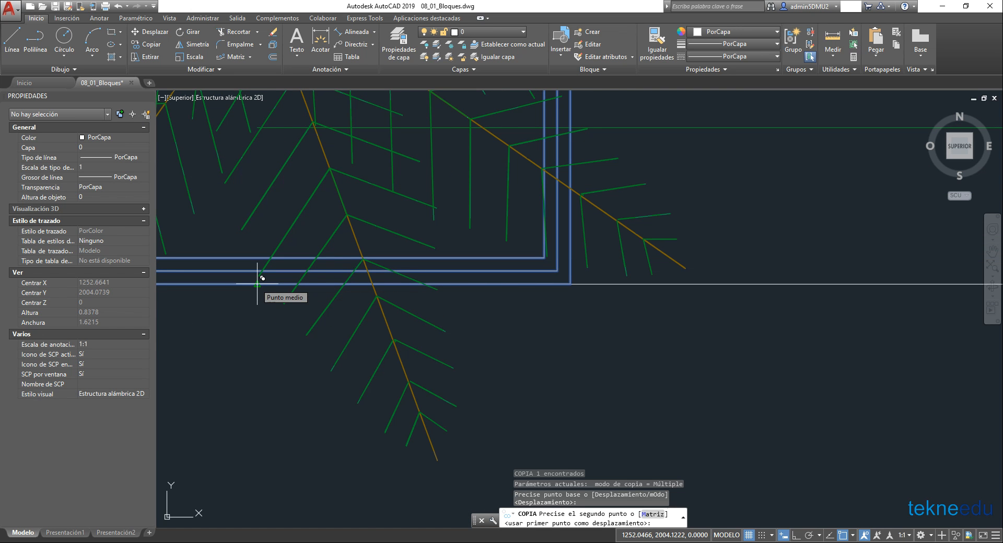
{"action": "key", "text": "Escape"}
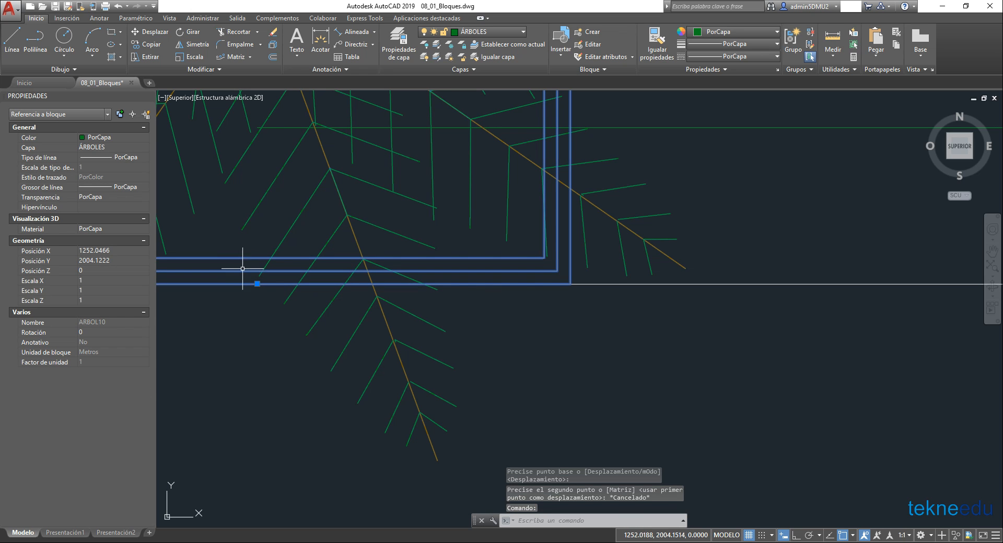
Rotate the copied tree at the west end of the lower auxiliary line by 180 degrees about its insertion point
{"action": "type", "text": "gi"}
{"action": "key", "text": "Return"}
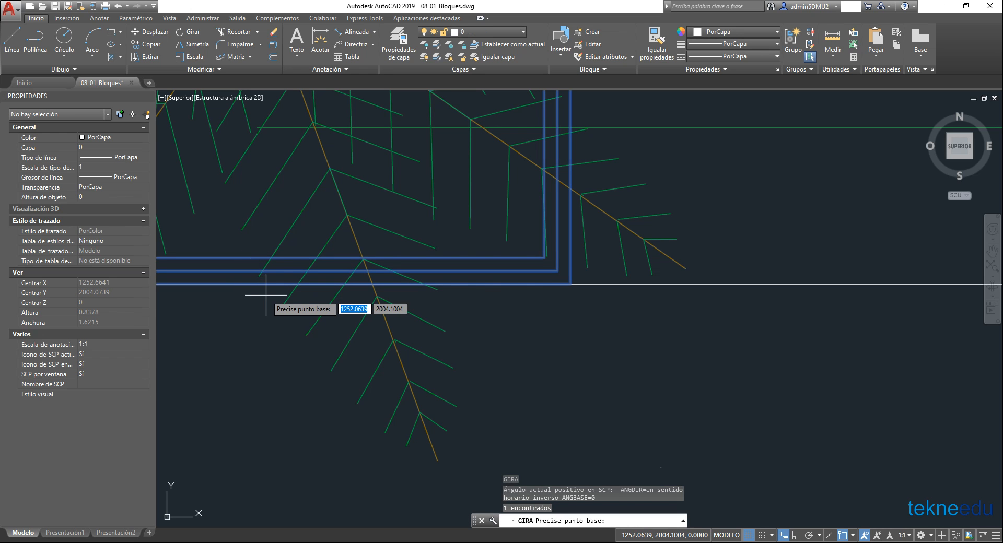
{"action": "left_click", "coordinate": [257, 284]}
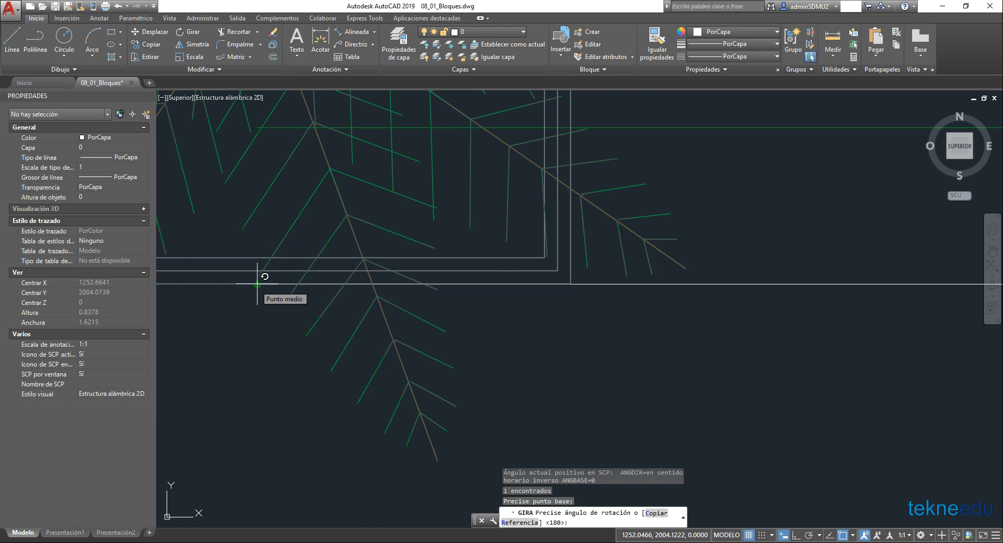
{"action": "key", "text": "Return"}
Copy the lower west-end tree from its planter's upper midpoint to the start of the lower auxiliary line beyond the first crosswalk
{"action": "scroll", "coordinate": [257, 284], "scroll_direction": "down", "scroll_amount": 6}
{"action": "left_click", "coordinate": [296, 315]}
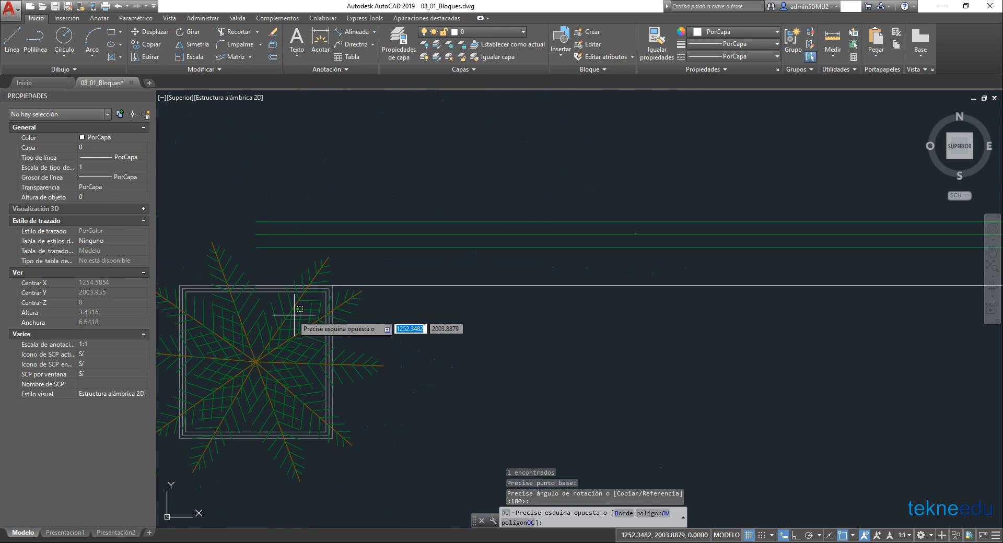
{"action": "left_click", "coordinate": [270, 324]}
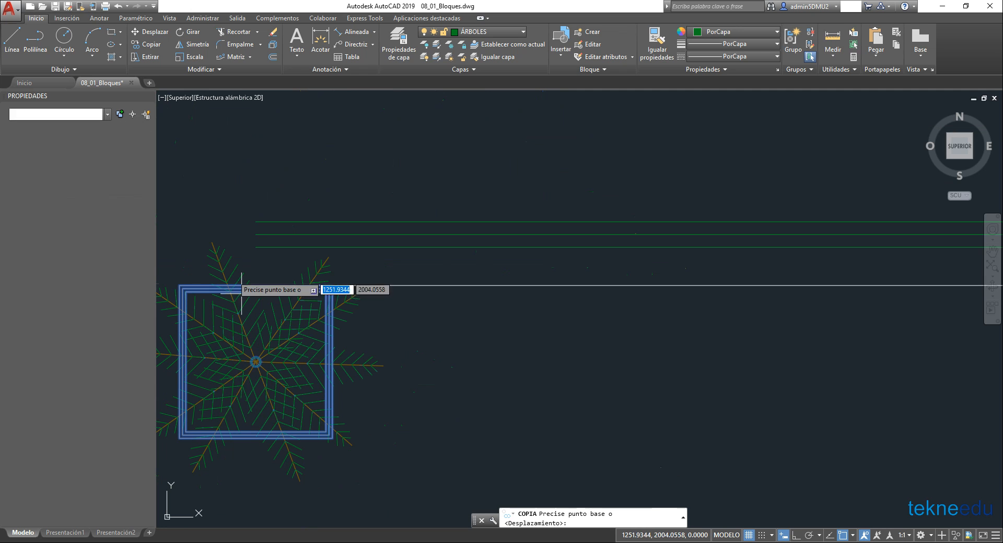
{"action": "left_click", "coordinate": [255, 286]}
{"action": "scroll", "coordinate": [390, 339], "scroll_direction": "down", "scroll_amount": 8}
{"action": "middle_click_drag", "start_coordinate": [888, 410], "coordinate": [366, 339]}
{"action": "scroll", "coordinate": [541, 334], "scroll_direction": "down", "scroll_amount": 2}
{"action": "middle_click_drag", "start_coordinate": [543, 307], "coordinate": [361, 299]}
{"action": "scroll", "coordinate": [558, 283], "scroll_direction": "up", "scroll_amount": 6}
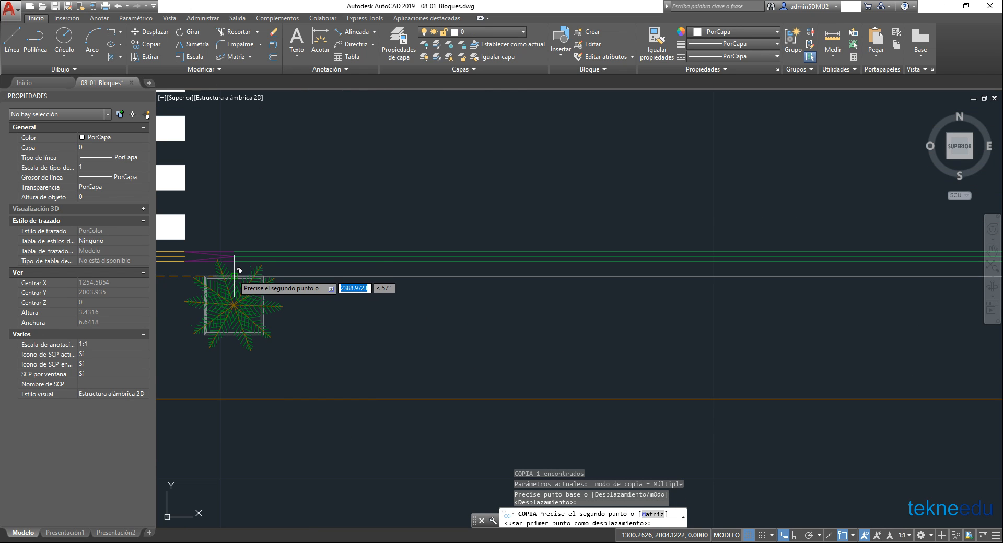
{"action": "left_click", "coordinate": [234, 276]}
{"action": "key", "text": "Escape"}
Create a path array of the upper west-end tree along the upper auxiliary line before the first crosswalk
{"action": "scroll", "coordinate": [240, 291], "scroll_direction": "down", "scroll_amount": 10}
{"action": "middle_click_drag", "start_coordinate": [240, 291], "coordinate": [554, 315]}
{"action": "scroll", "coordinate": [341, 292], "scroll_direction": "up", "scroll_amount": 4}
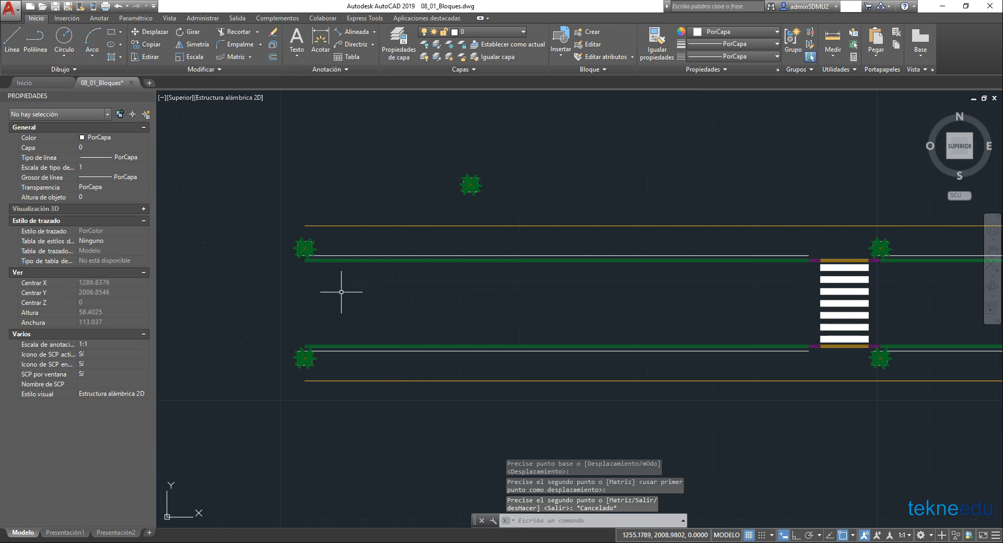
{"action": "left_click", "coordinate": [307, 251]}
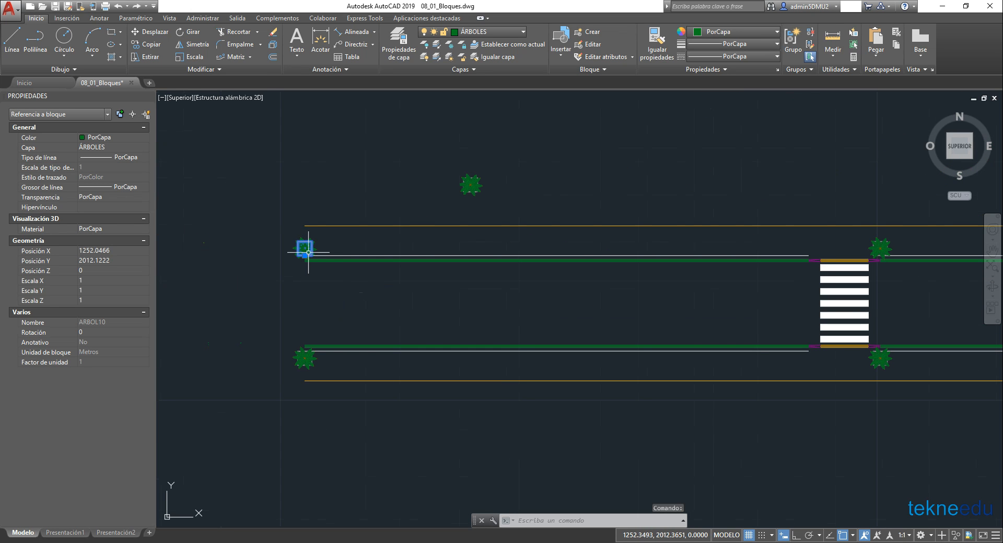
{"action": "left_click", "coordinate": [234, 58]}
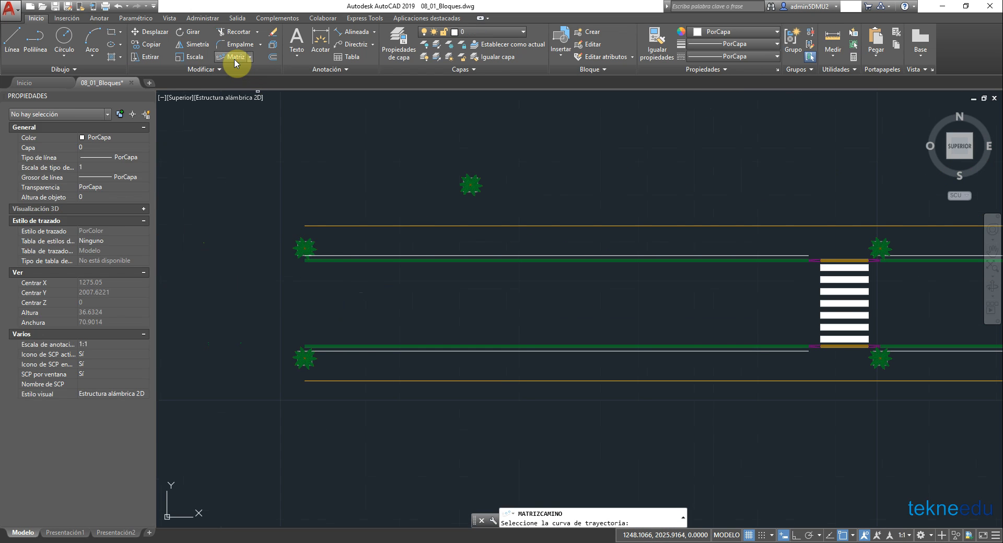
{"action": "left_click", "coordinate": [358, 256]}
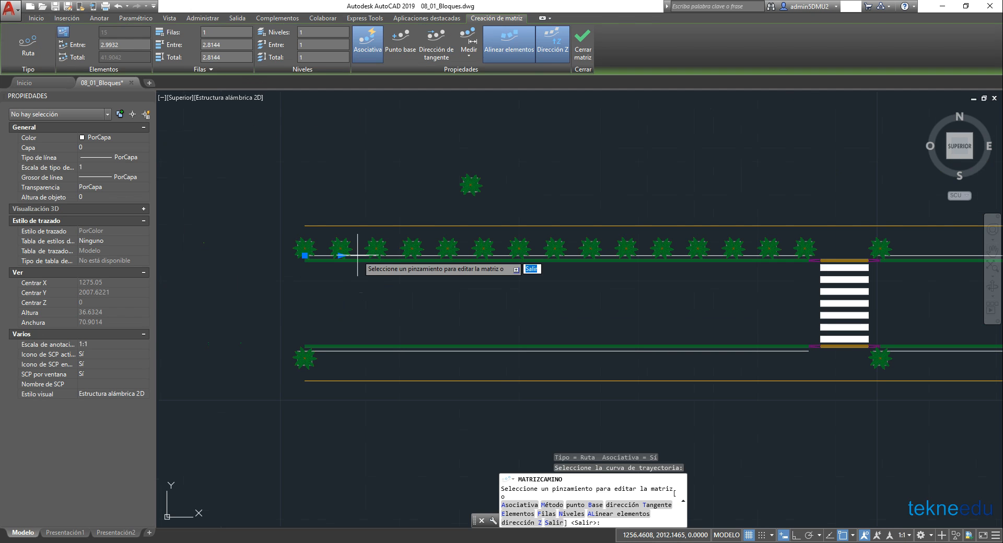
{"action": "key", "text": "Return"}
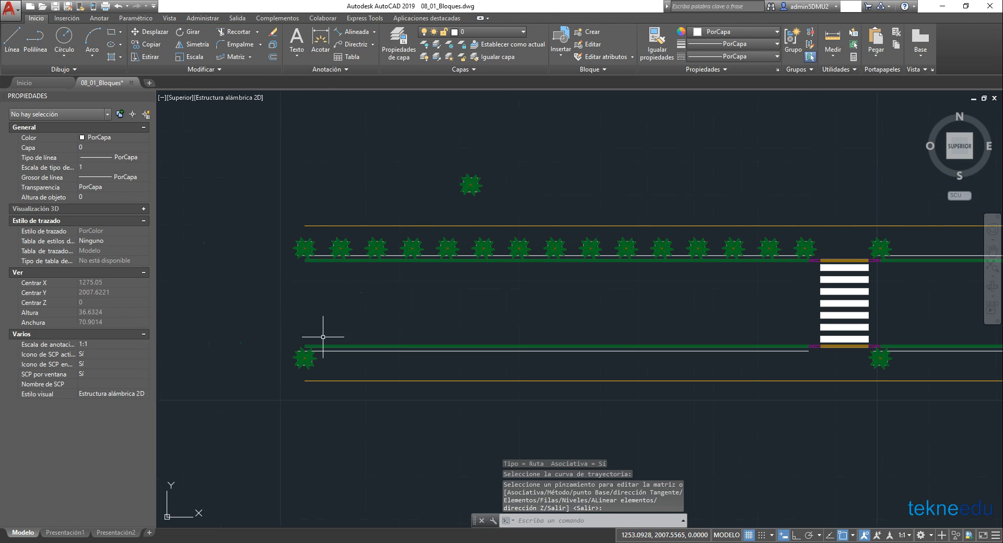
Create a path array of the lower west-end tree along the lower auxiliary line before the first crosswalk
{"action": "key", "text": "Return"}
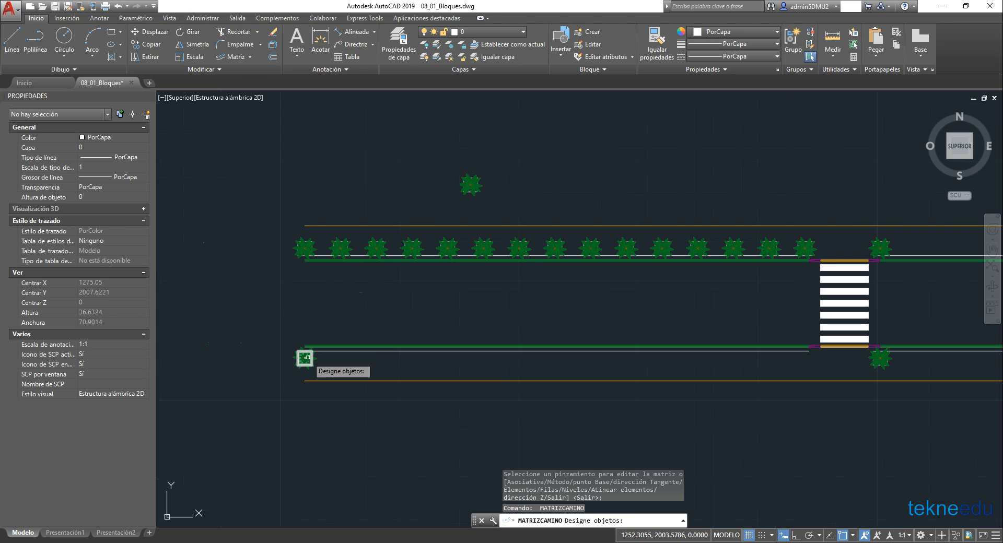
{"action": "left_click", "coordinate": [304, 360]}
{"action": "key", "text": "Return"}
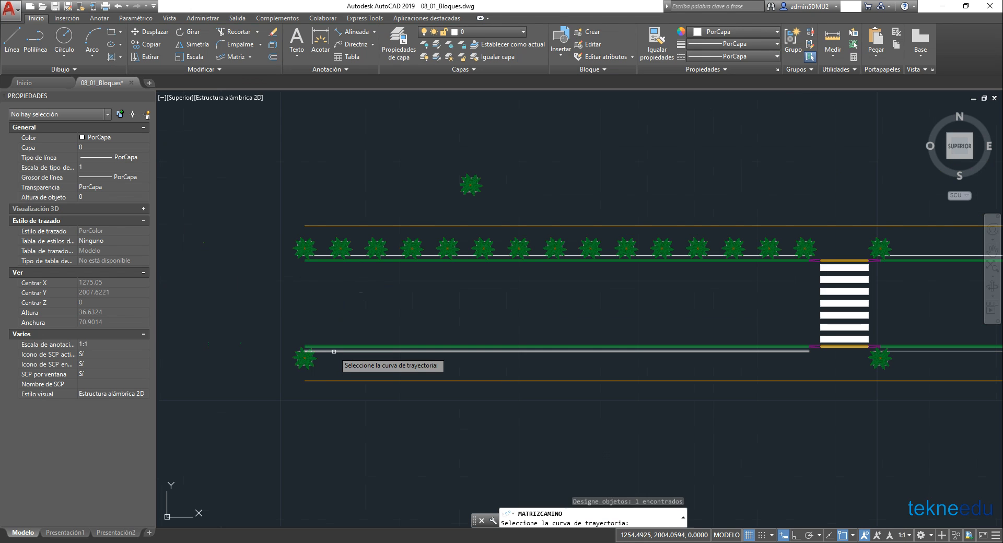
{"action": "left_click", "coordinate": [335, 351]}
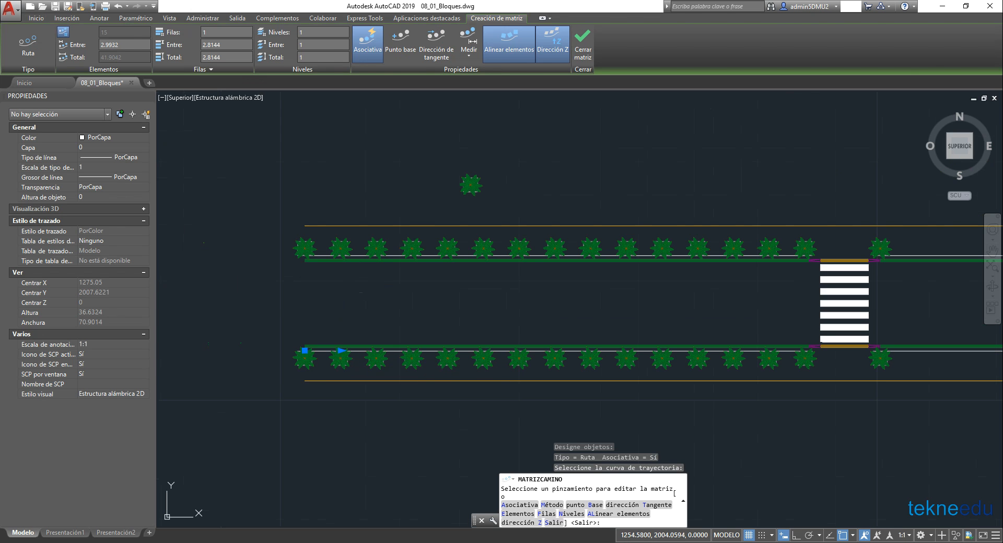
{"action": "key", "text": "Return"}
Create a path array of the upper tree just past the first crosswalk along the upper curved auxiliary line
{"action": "middle_click_drag", "start_coordinate": [772, 263], "coordinate": [332, 287]}
{"action": "key", "text": "Return"}
{"action": "left_click", "coordinate": [369, 289]}
{"action": "key", "text": "Return"}
{"action": "left_click", "coordinate": [395, 299]}
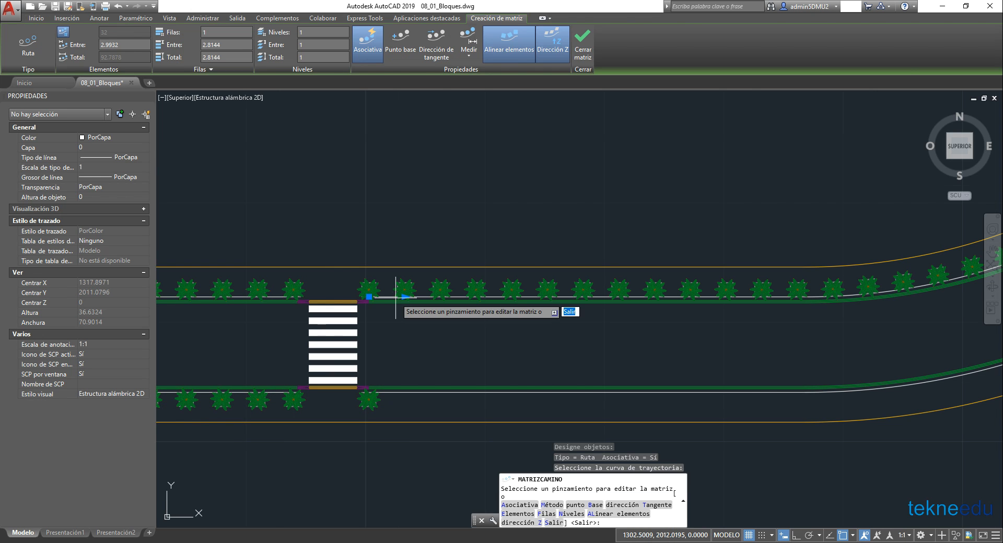
{"action": "key", "text": "Return"}
Create a path array of the lower tree just past the first crosswalk along the lower curved auxiliary line
{"action": "key", "text": "Return"}
{"action": "left_click", "coordinate": [369, 400]}
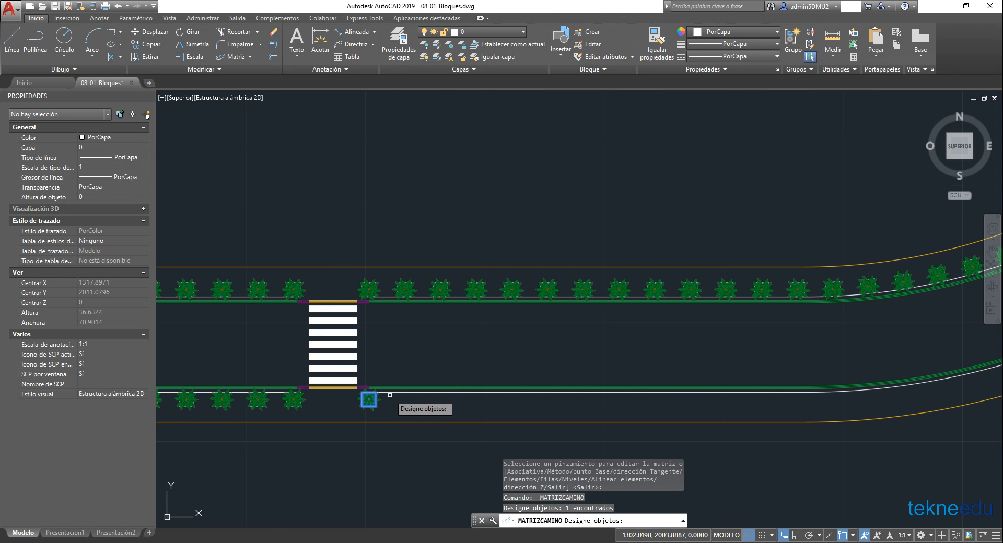
{"action": "key", "text": "Return"}
{"action": "left_click", "coordinate": [390, 392]}
{"action": "key", "text": "Return"}
{"action": "scroll", "coordinate": [390, 389], "scroll_direction": "down", "scroll_amount": 2}
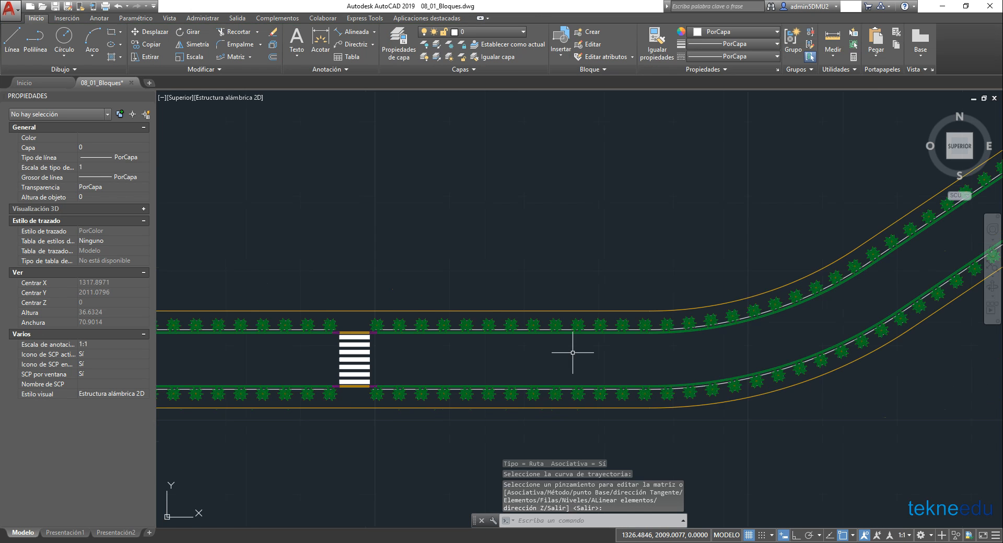
Create a path array of the upper tree beyond the second crosswalk along the upper sloped auxiliary line
{"action": "middle_click_drag", "start_coordinate": [572, 352], "coordinate": [175, 450]}
{"action": "scroll", "coordinate": [175, 450], "scroll_direction": "down", "scroll_amount": 1}
{"action": "scroll", "coordinate": [387, 352], "scroll_direction": "up", "scroll_amount": 1}
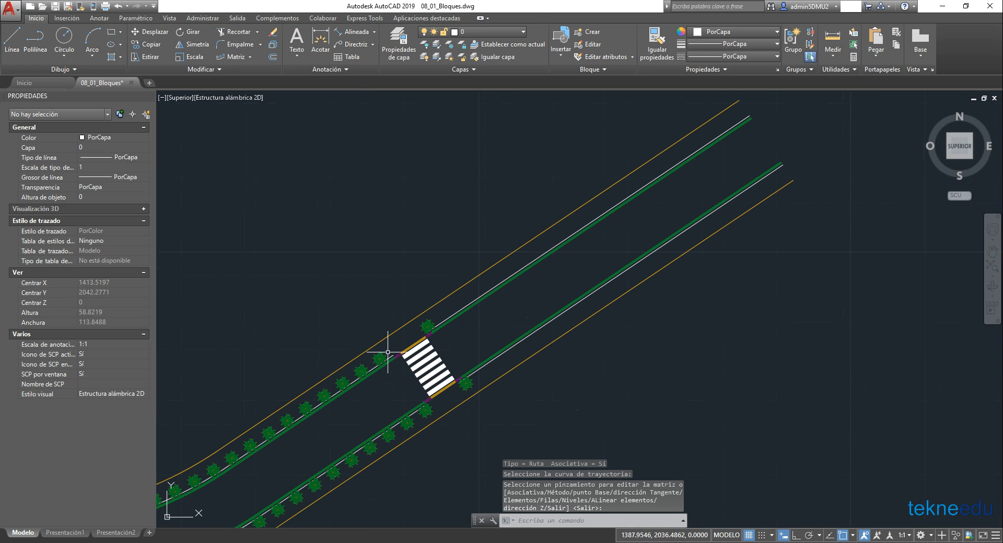
{"action": "key", "text": "Return"}
{"action": "left_click", "coordinate": [424, 328]}
{"action": "key", "text": "Return"}
{"action": "left_click", "coordinate": [450, 319]}
{"action": "key", "text": "Return"}
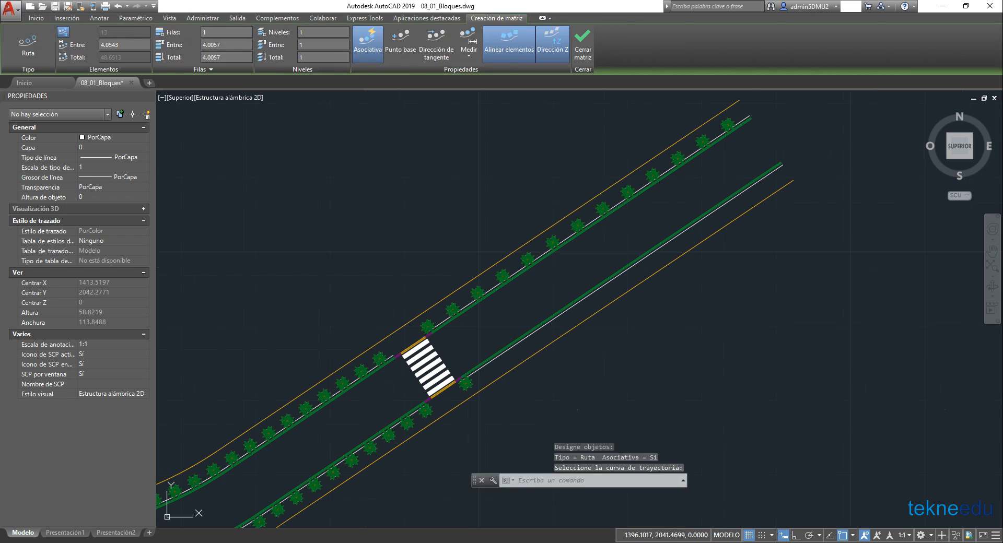
Create a path array of the lower tree beyond the second crosswalk along the lower sloped auxiliary line
{"action": "key", "text": "Return"}
{"action": "left_click", "coordinate": [465, 383]}
{"action": "key", "text": "Return"}
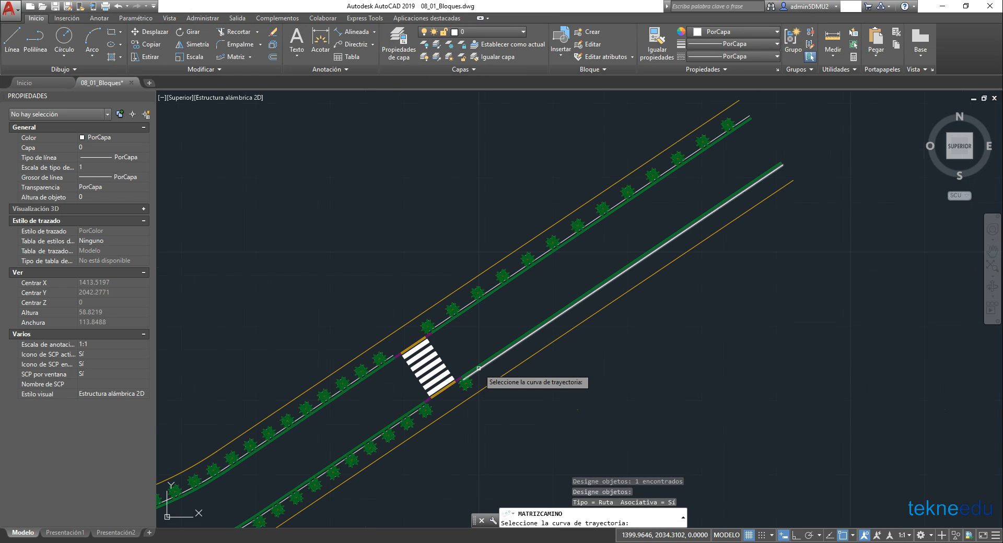
{"action": "left_click", "coordinate": [478, 368]}
{"action": "key", "text": "Return"}
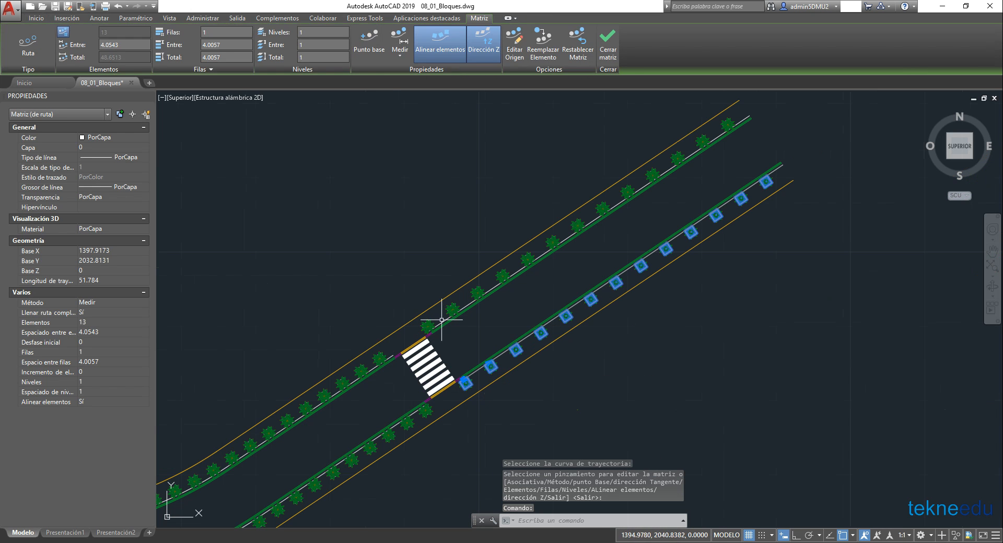
Set the item spacing of the lower tree array beyond the second crosswalk to 4
{"action": "left_click", "coordinate": [456, 308]}
{"action": "key", "text": "Escape"}
{"action": "left_click", "coordinate": [490, 366]}
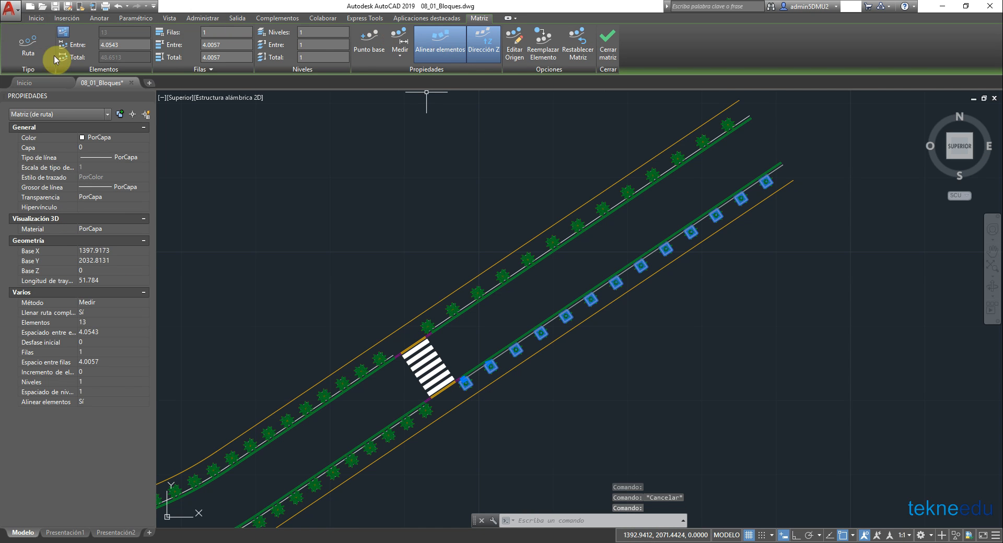
{"action": "left_click", "coordinate": [119, 45]}
{"action": "key", "text": "Return"}
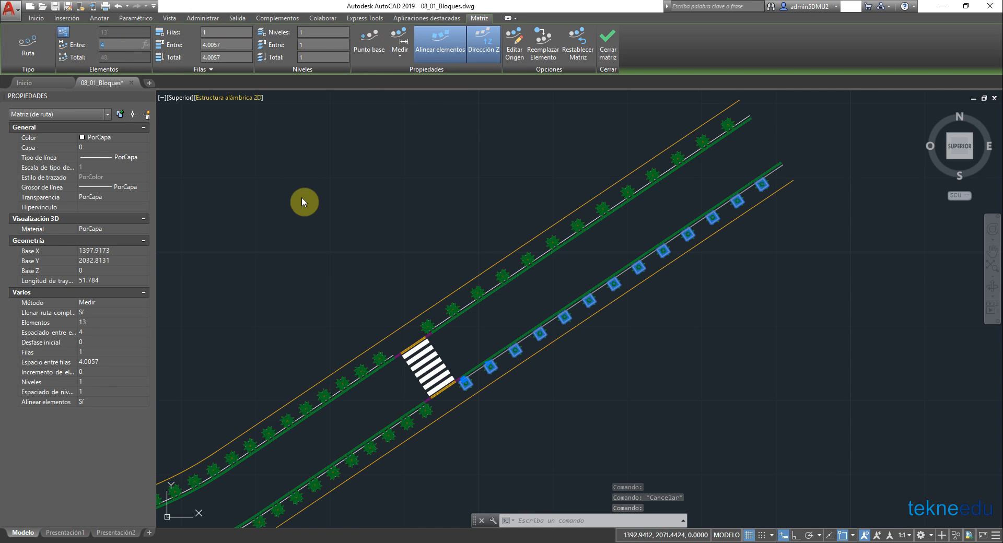
Set the item spacing of the upper tree array beyond the second crosswalk to 4
{"action": "left_click", "coordinate": [451, 310]}
{"action": "key", "text": "Escape"}
{"action": "left_click", "coordinate": [451, 310]}
{"action": "left_click", "coordinate": [126, 42]}
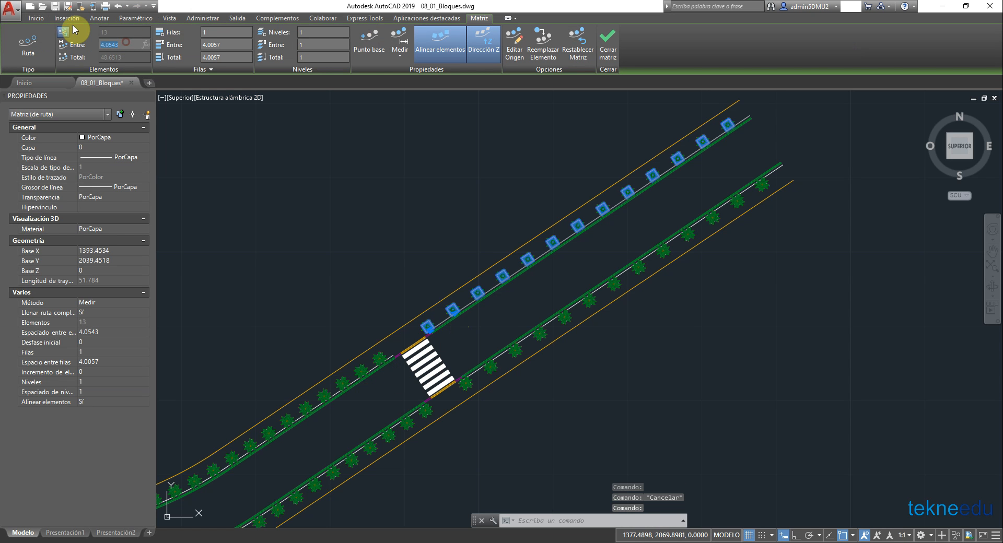
{"action": "type", "text": "4"}
{"action": "key", "text": "Return"}
{"action": "key", "text": "Escape"}
Set the item spacing of the upper tree array between the two crosswalks to 4
{"action": "mouse_move", "coordinate": [314, 347]}
{"action": "middle_mouse_down"}
{"action": "mouse_move", "coordinate": [405, 264]}
{"action": "mouse_move", "coordinate": [473, 232]}
{"action": "middle_mouse_up"}
{"action": "left_click", "coordinate": [470, 251]}
{"action": "type", "text": "4"}
{"action": "key", "text": "Return"}
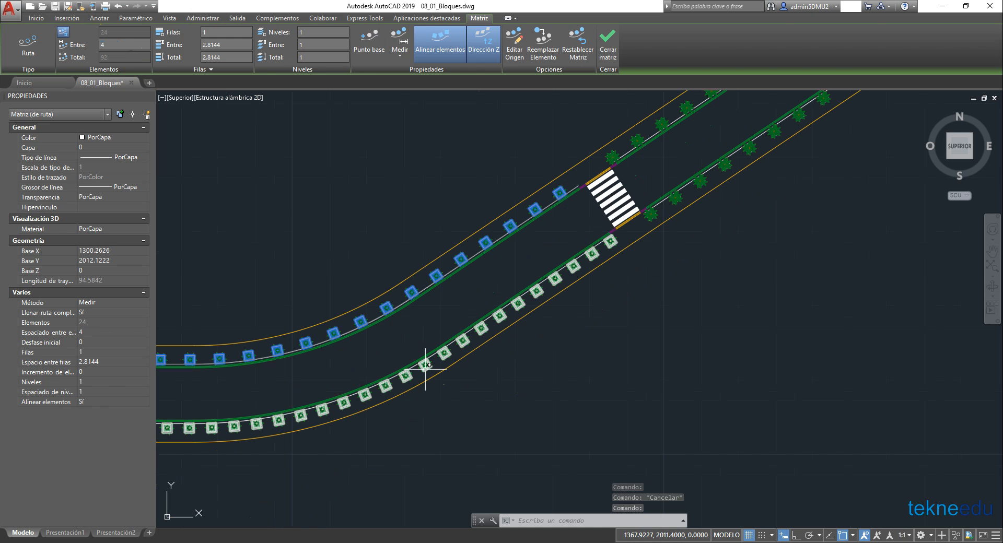
{"action": "key", "text": "Escape"}
Set the item spacing of the lower tree array between the two crosswalks to 4
{"action": "left_click", "coordinate": [424, 361]}
{"action": "left_click", "coordinate": [132, 45]}
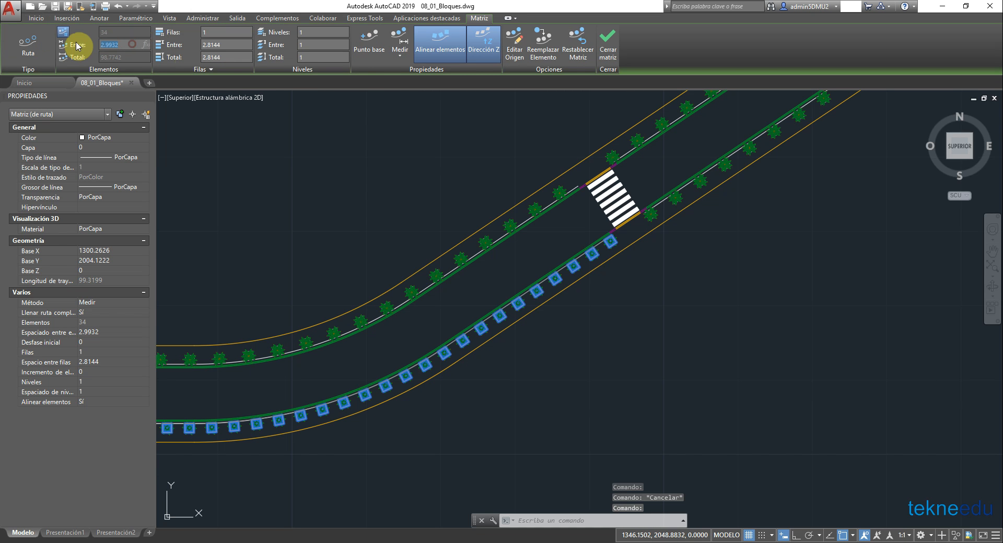
{"action": "middle_click_drag", "start_coordinate": [353, 398], "coordinate": [550, 316]}
{"action": "scroll", "coordinate": [550, 317], "scroll_direction": "down", "scroll_amount": 3}
{"action": "middle_click_drag", "start_coordinate": [218, 307], "coordinate": [550, 274]}
{"action": "key", "text": "Escape"}
Set the item spacing of the upper tree array before the first crosswalk to 4
{"action": "left_click", "coordinate": [548, 260]}
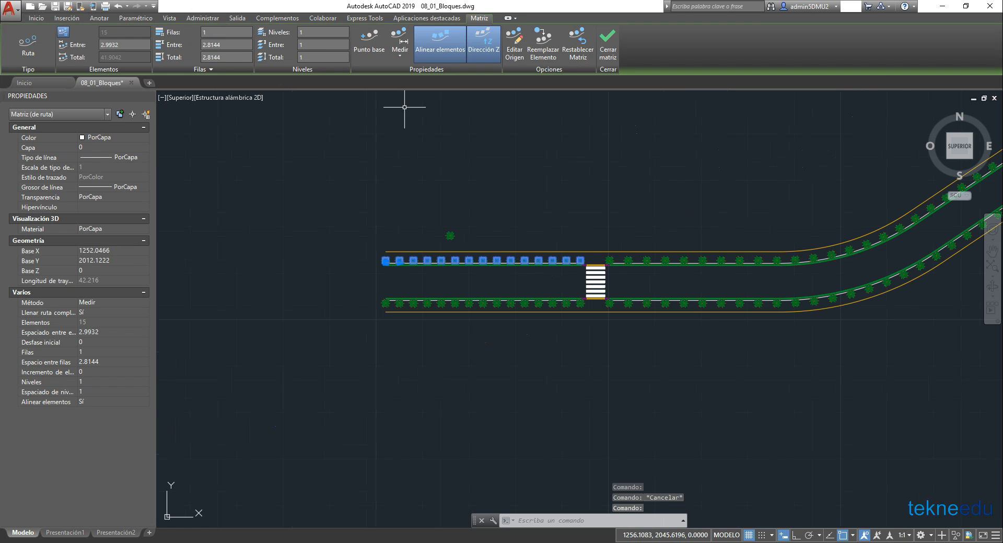
{"action": "double_click", "coordinate": [138, 43]}
{"action": "type", "text": "4"}
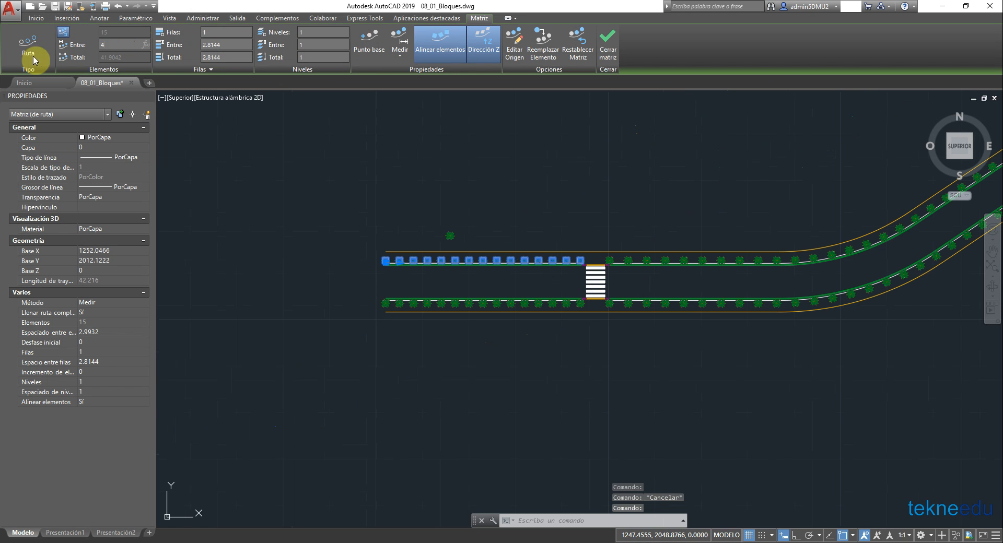
{"action": "key", "text": "Return"}
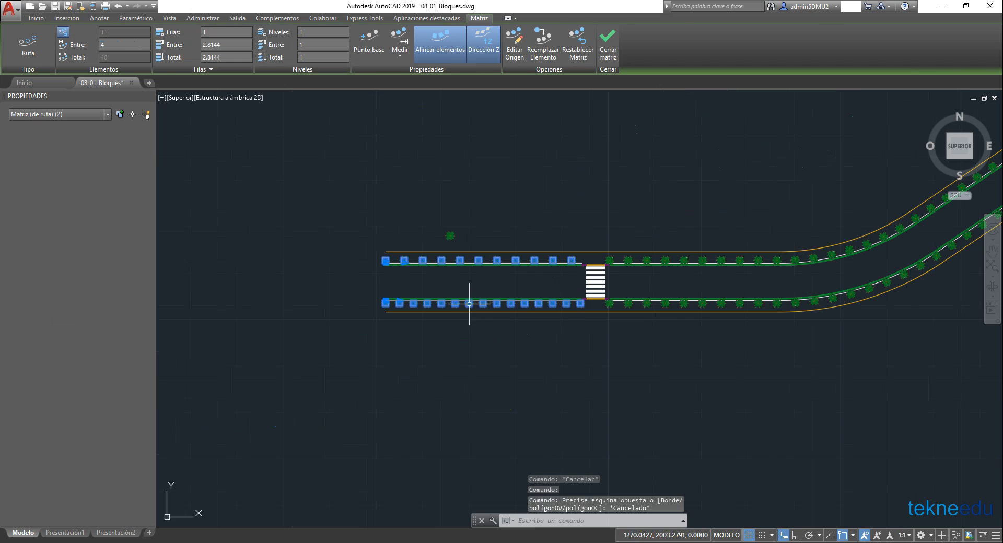
{"action": "left_click", "coordinate": [469, 309]}
{"action": "left_click", "coordinate": [58, 19]}
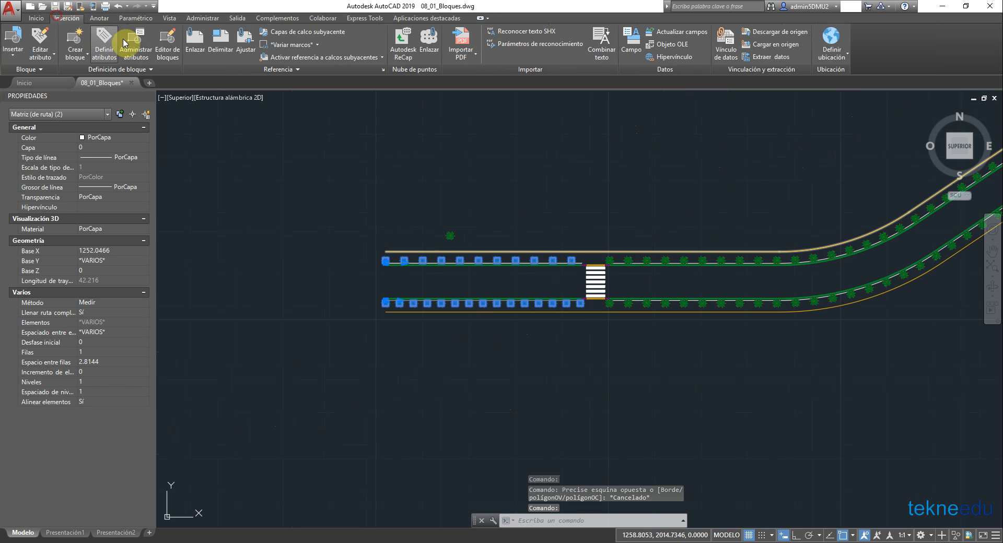
{"action": "key", "text": "Escape"}
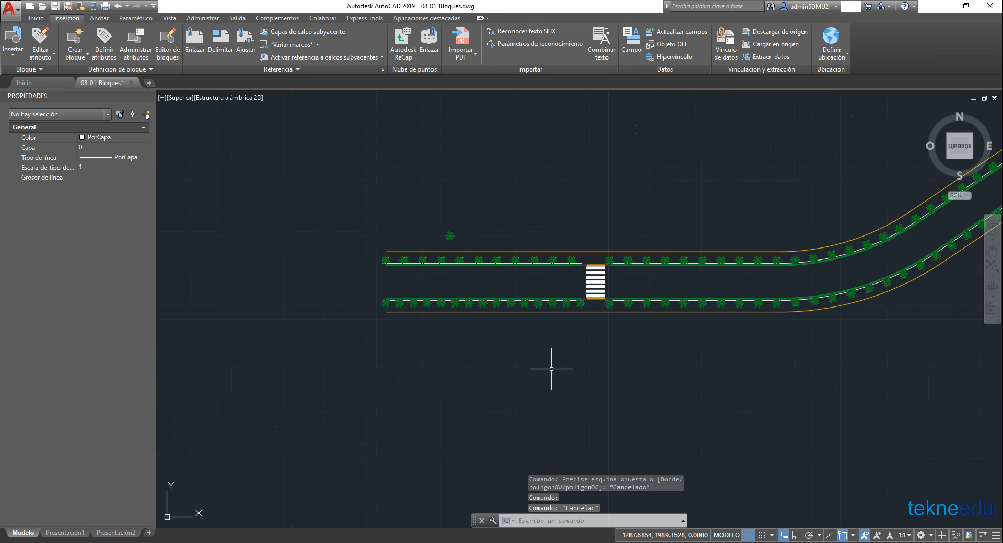
Set the item spacing of the lower tree array before the first crosswalk to 4
{"action": "left_click", "coordinate": [519, 303]}
{"action": "left_click", "coordinate": [131, 44]}
{"action": "type", "text": "4"}
{"action": "key", "text": "Return"}
{"action": "left_click", "coordinate": [496, 300]}
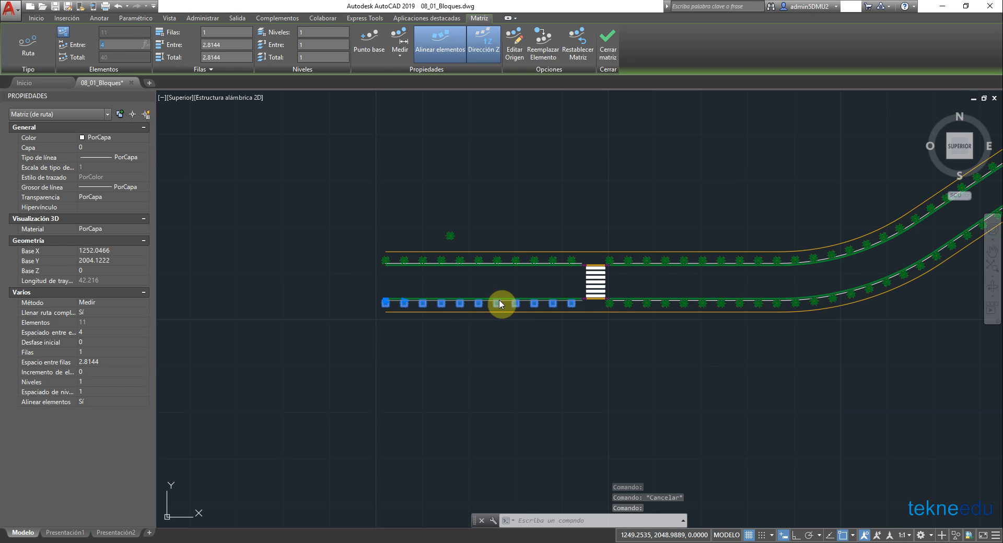
{"action": "scroll", "coordinate": [512, 273], "scroll_direction": "up", "scroll_amount": 2}
{"action": "scroll", "coordinate": [467, 287], "scroll_direction": "up", "scroll_amount": 2}
{"action": "middle_click_drag", "start_coordinate": [466, 287], "coordinate": [454, 318]}
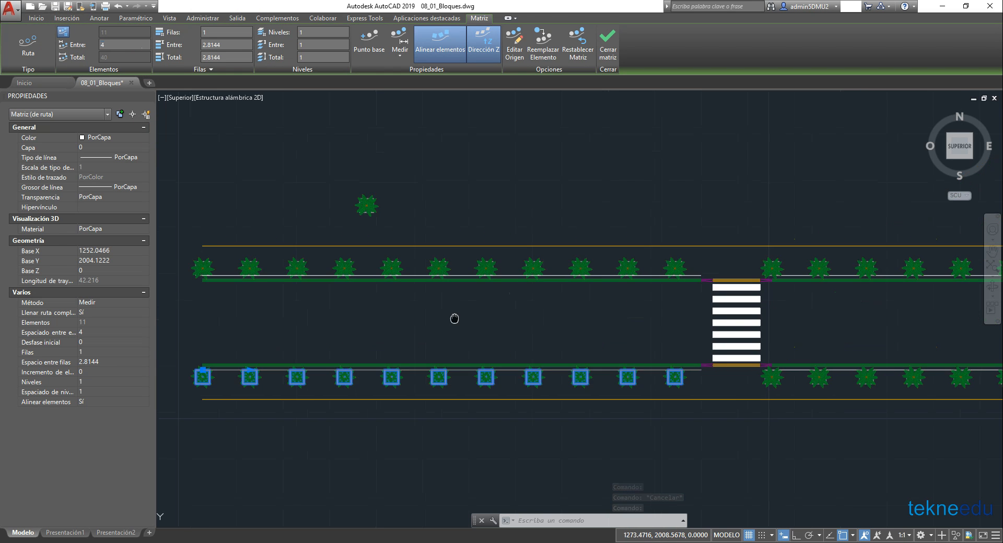
{"action": "key", "text": "Escape"}
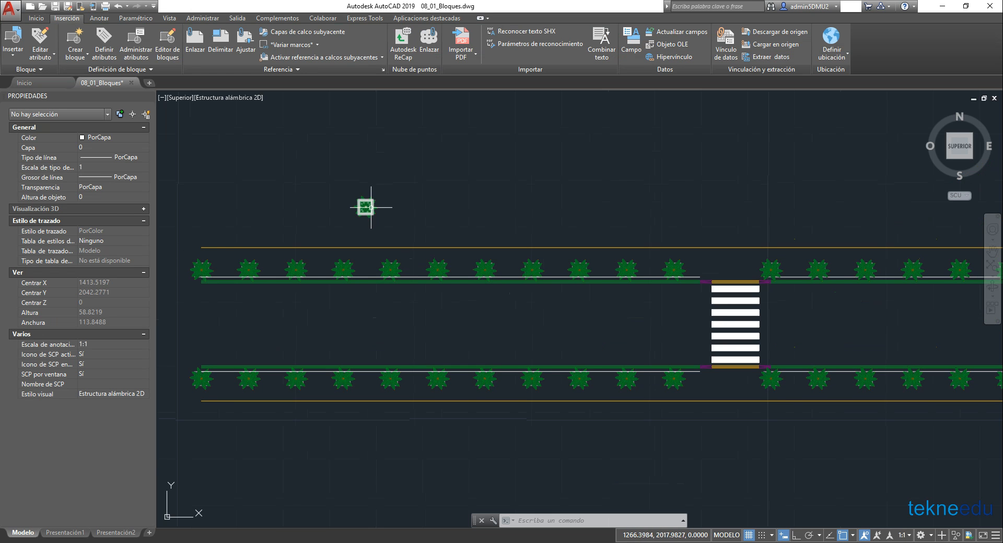
{"action": "scroll", "coordinate": [365, 207], "scroll_direction": "up", "scroll_amount": 8}
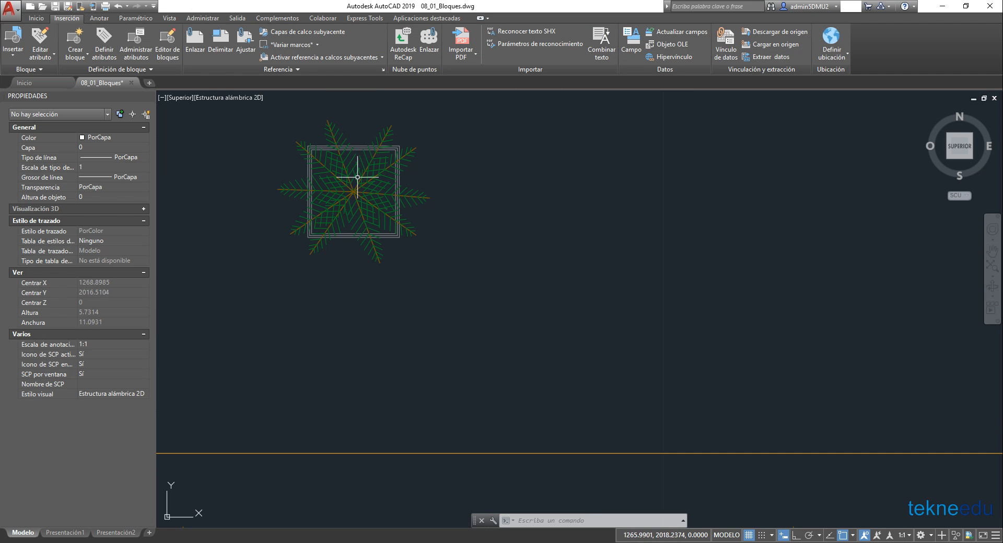
{"action": "scroll", "coordinate": [357, 178], "scroll_direction": "down", "scroll_amount": 8}
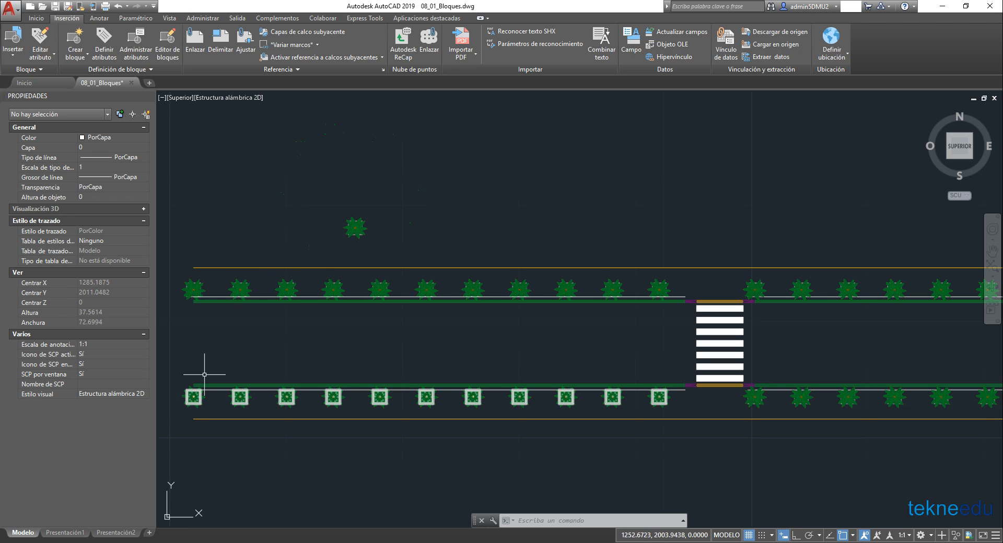